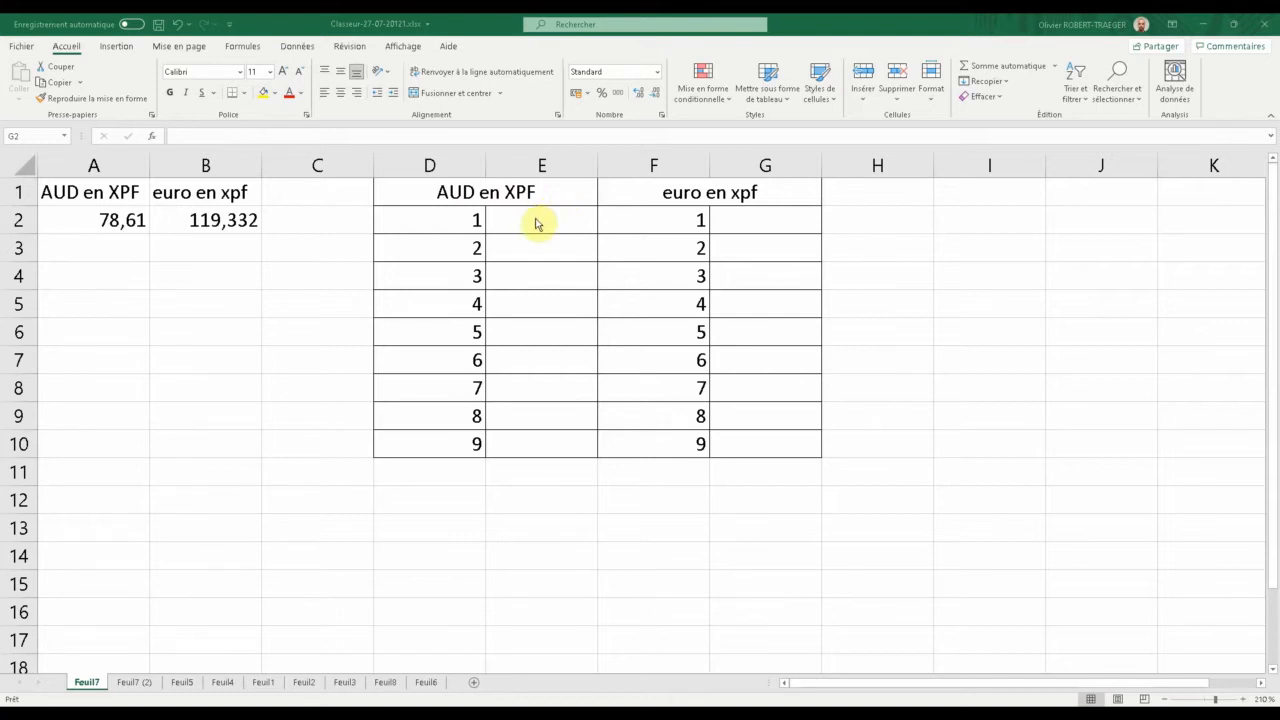
{"action": "double_click", "coordinate": [126, 220]}
{"action": "left_click", "coordinate": [120, 221]}
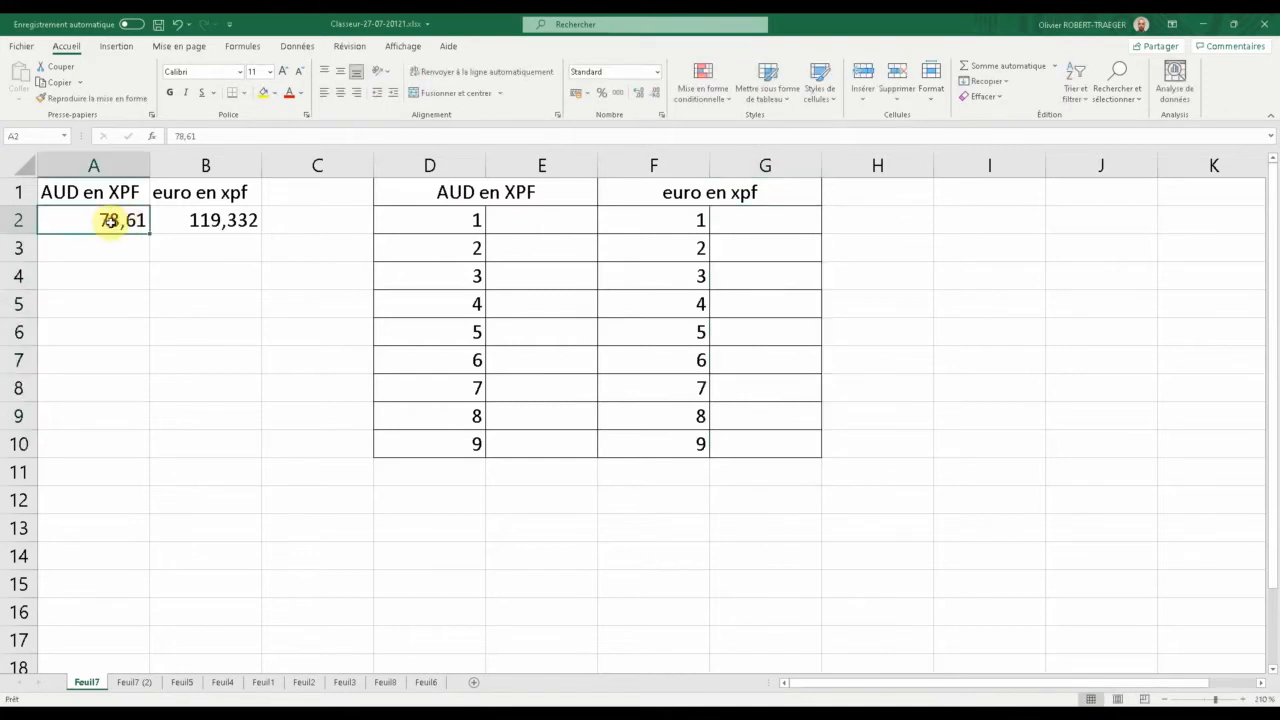
{"action": "left_click", "coordinate": [218, 227]}
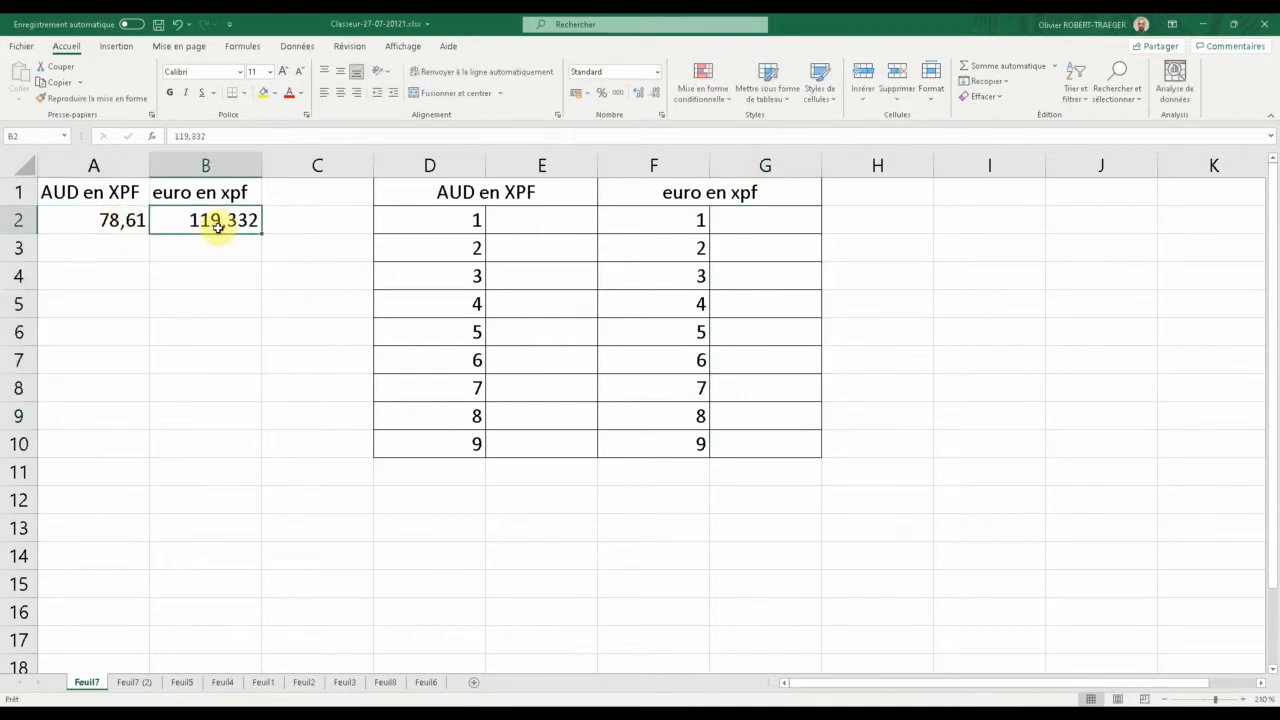
{"action": "left_click", "coordinate": [128, 221]}
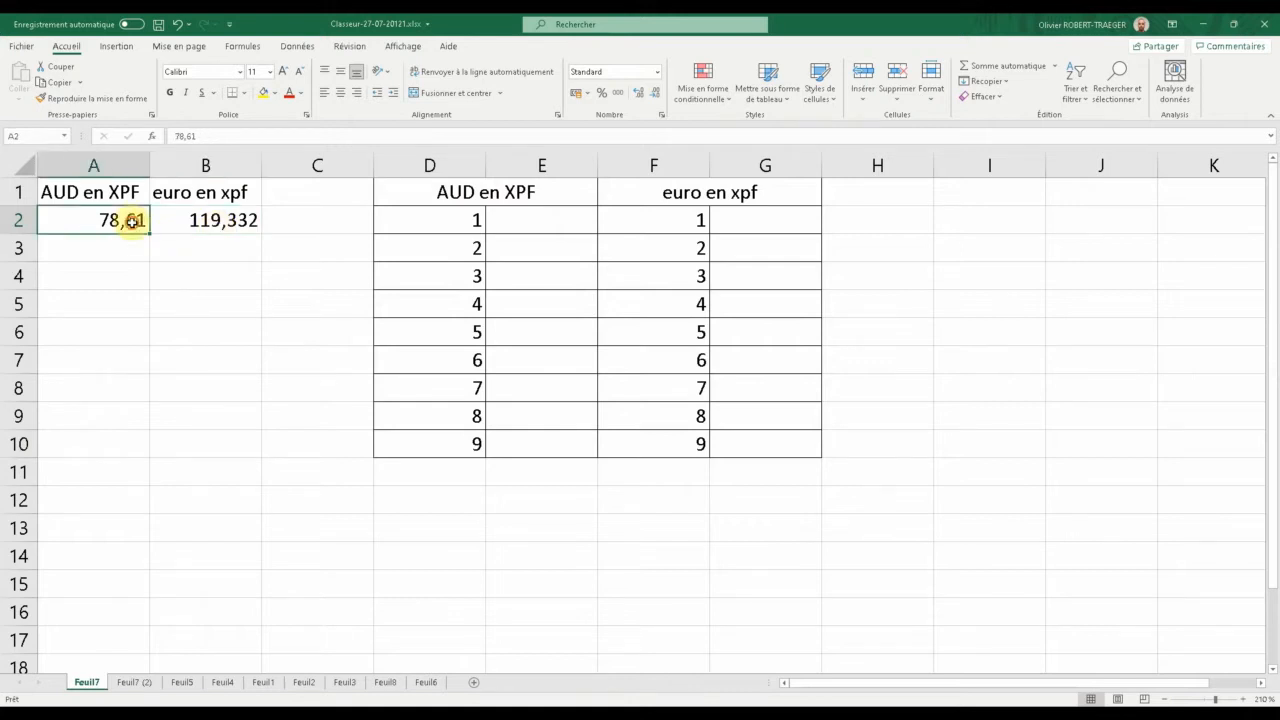
{"action": "left_click", "coordinate": [523, 222]}
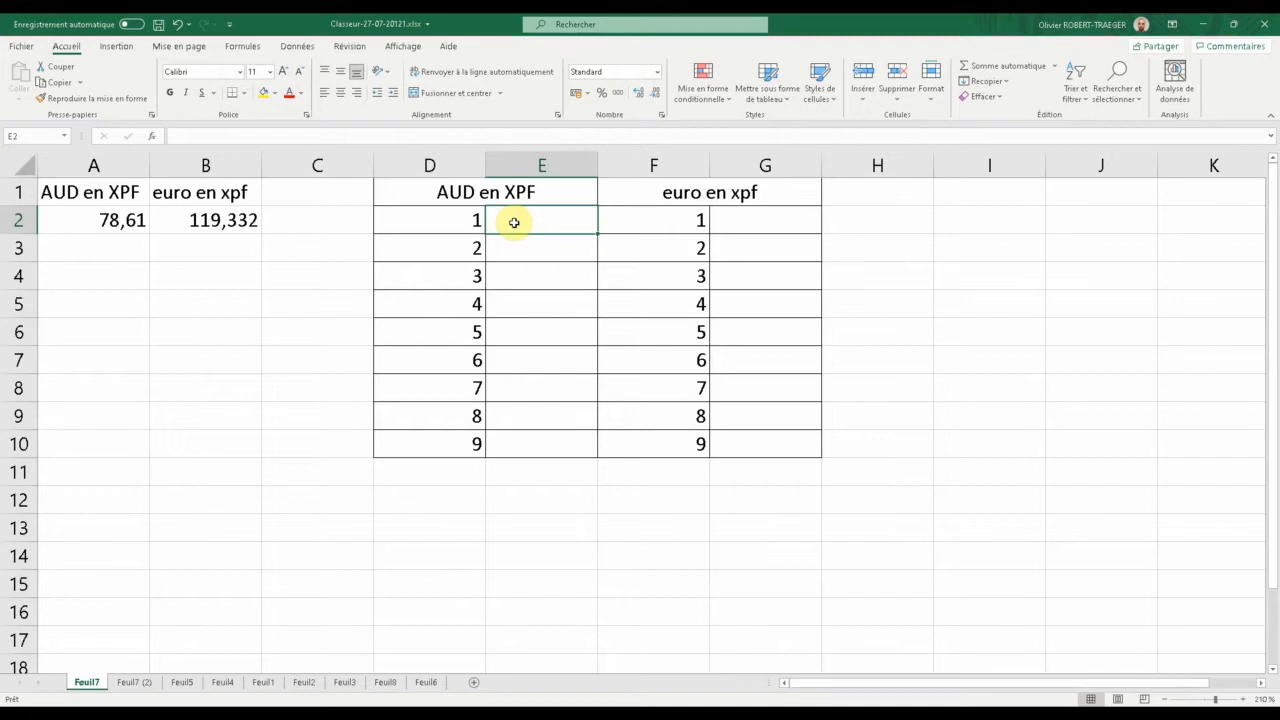
{"action": "left_click", "coordinate": [449, 246]}
{"action": "left_click", "coordinate": [506, 246]}
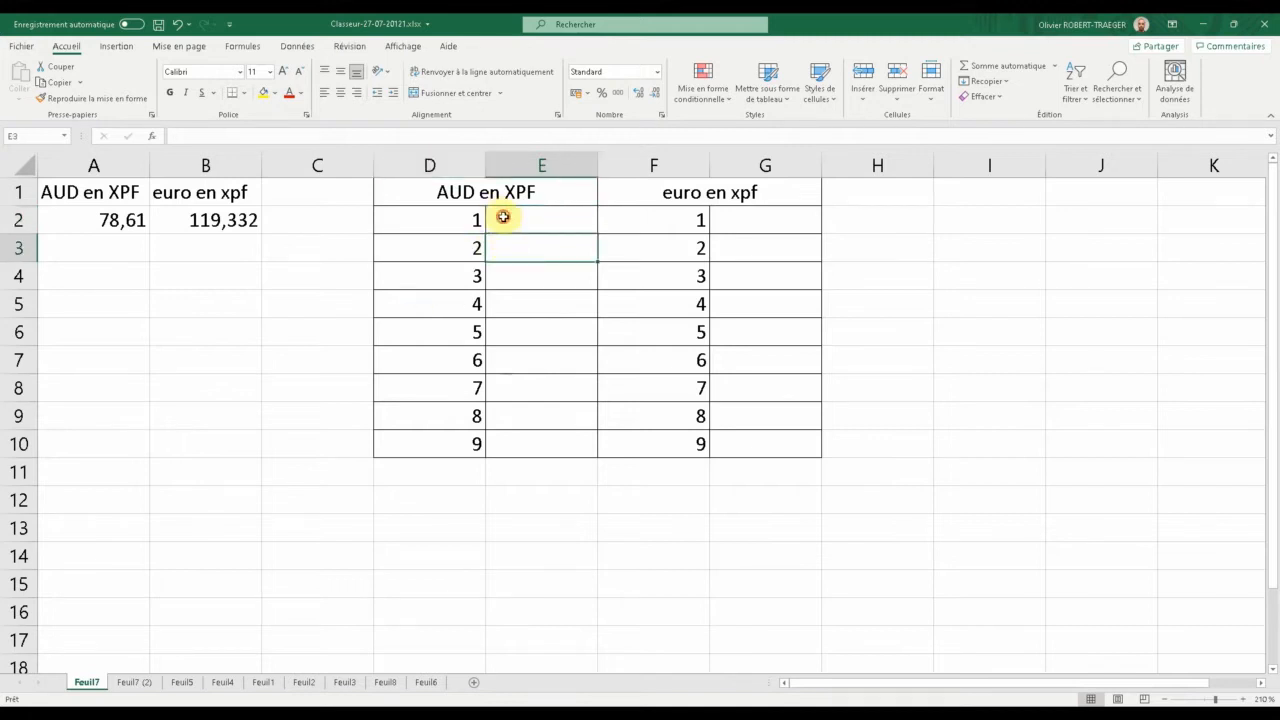
- Enter the formula =A2*D2 in E2 to convert the first AUD amount to XPF
{"action": "left_click", "coordinate": [503, 217]}
{"action": "type", "text": "="}
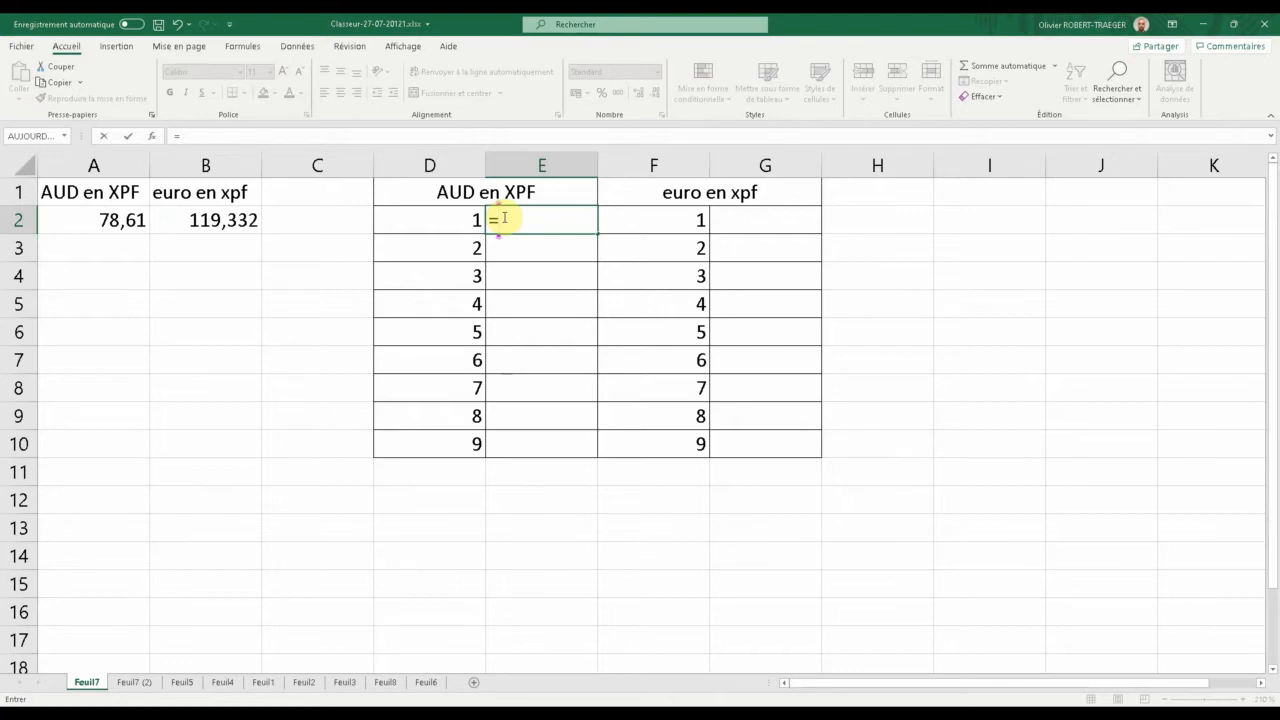
{"action": "left_click", "coordinate": [130, 218]}
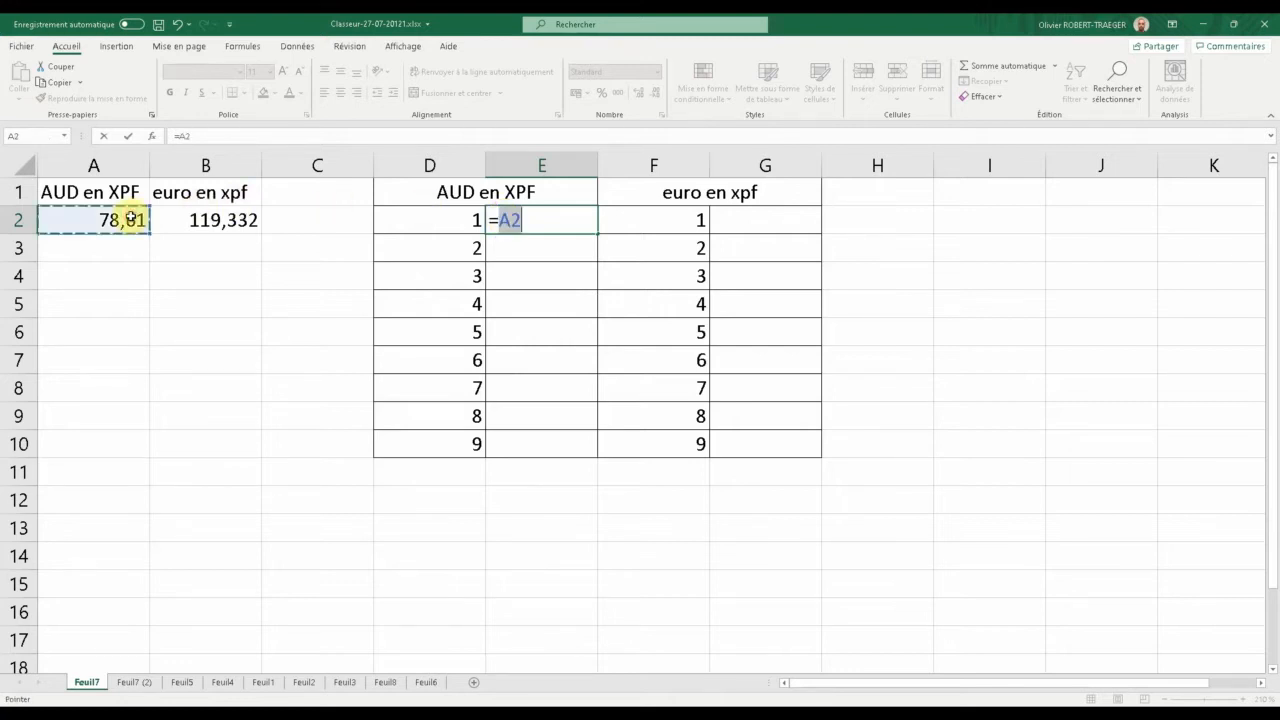
{"action": "type", "text": "*"}
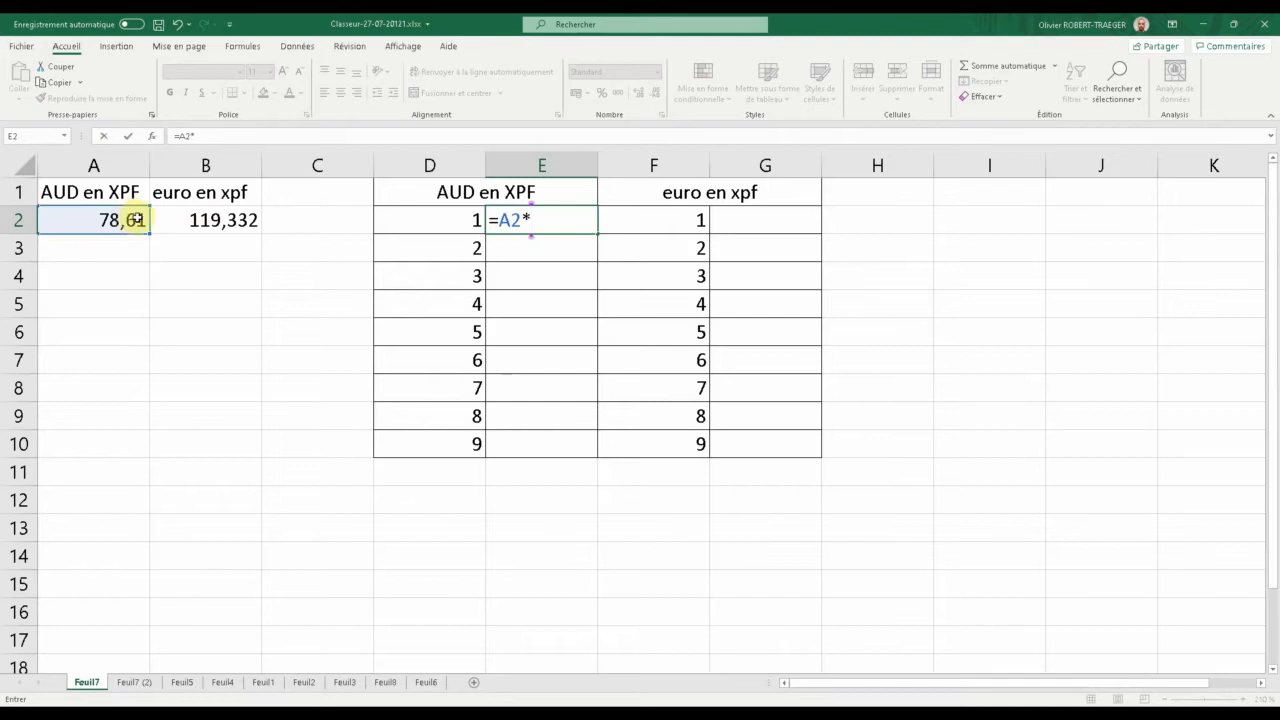
{"action": "left_click", "coordinate": [463, 222]}
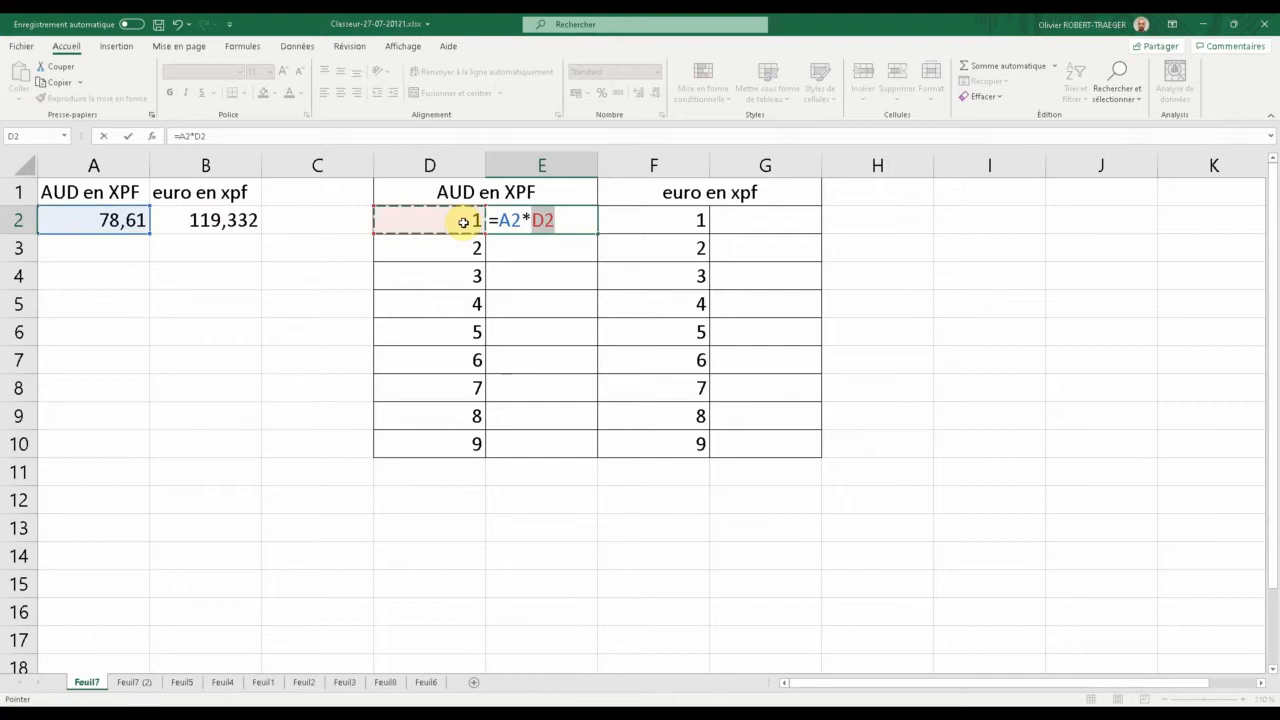
{"action": "key", "text": "Return"}
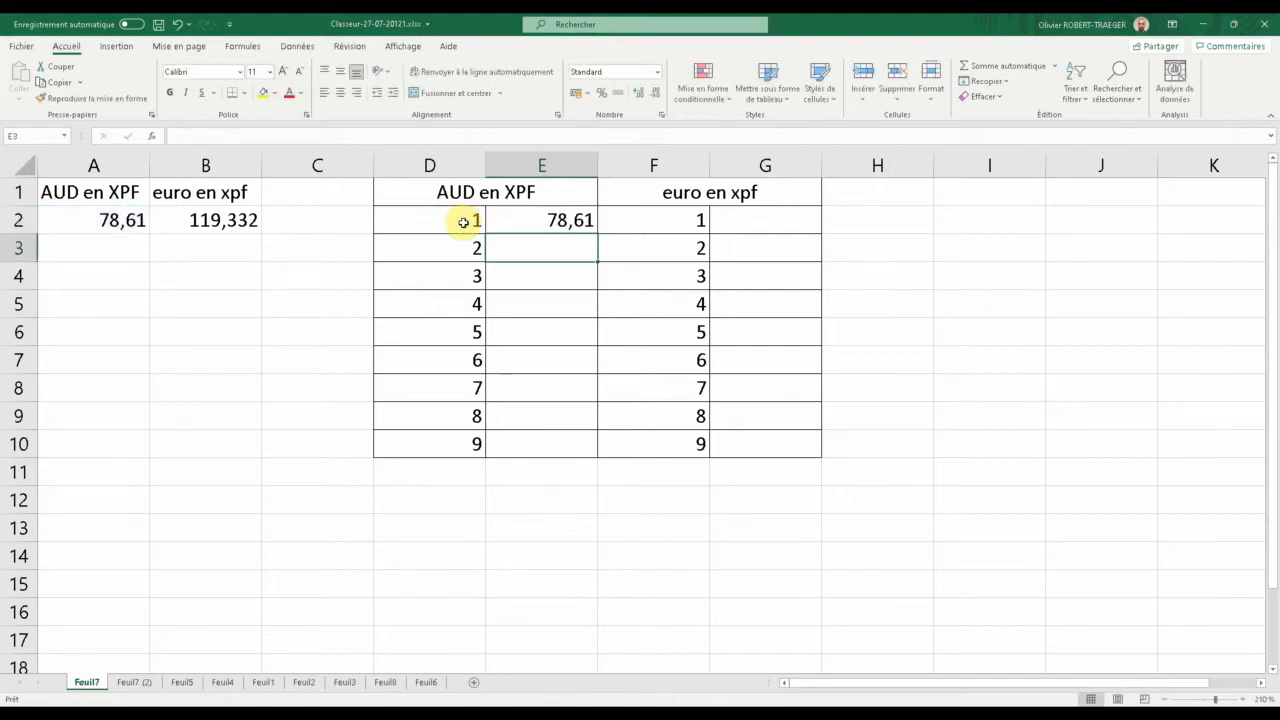
- Fill the relative-reference formula from E2 down through E10
{"action": "left_click", "coordinate": [105, 224]}
{"action": "left_click", "coordinate": [521, 221]}
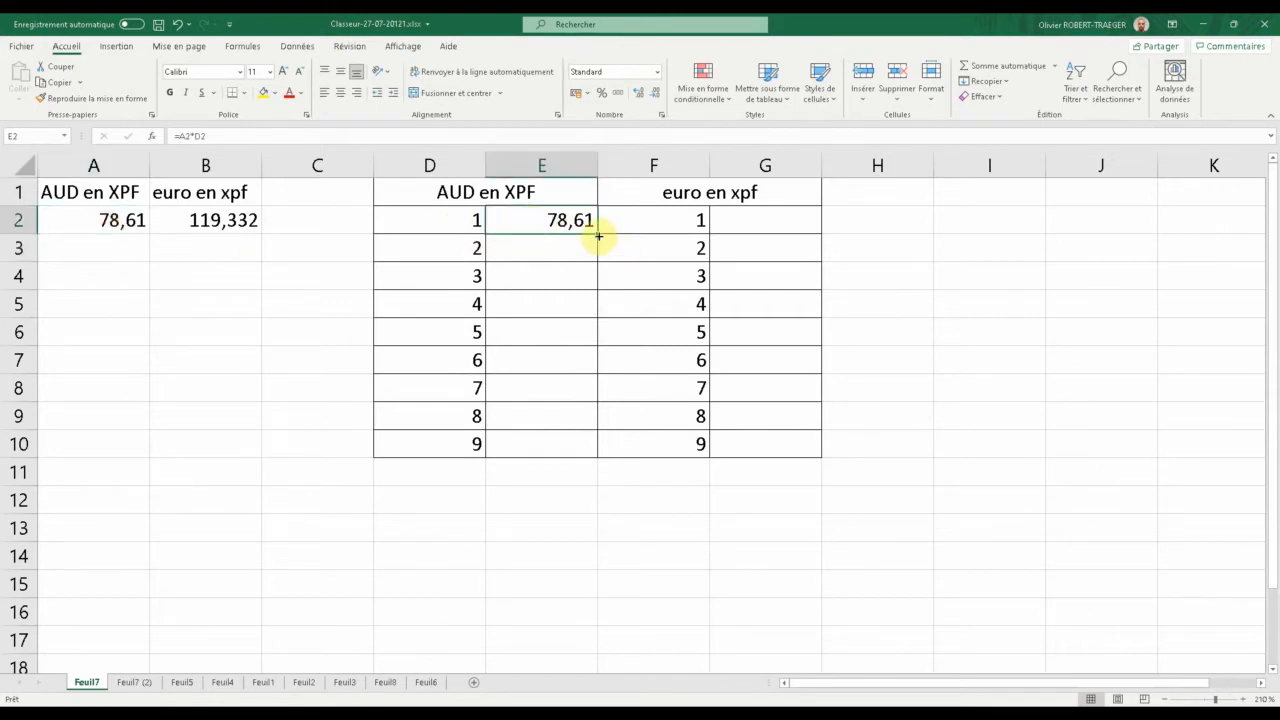
{"action": "left_click_drag", "start_coordinate": [598, 236], "coordinate": [591, 451]}
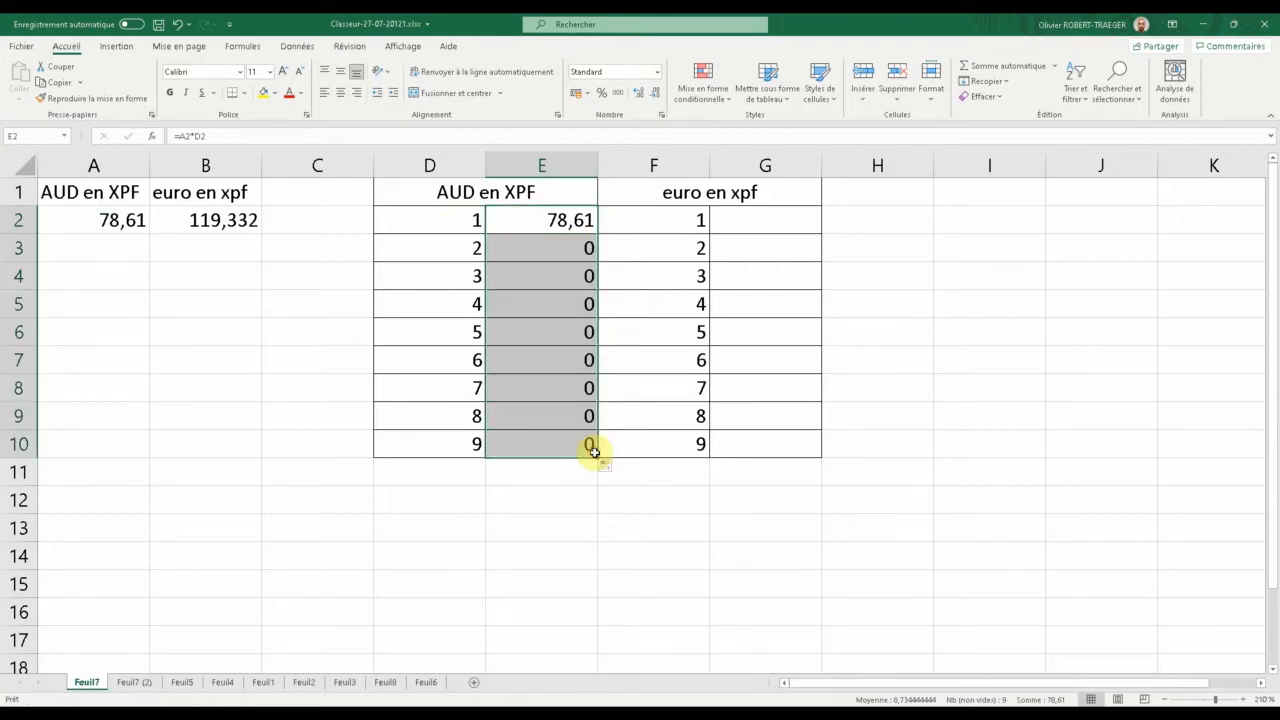
- Examine the copied formulas in E3 and E4 to see which cells they reference, comparing them with E2 and the rate in A2
{"action": "left_click", "coordinate": [573, 250]}
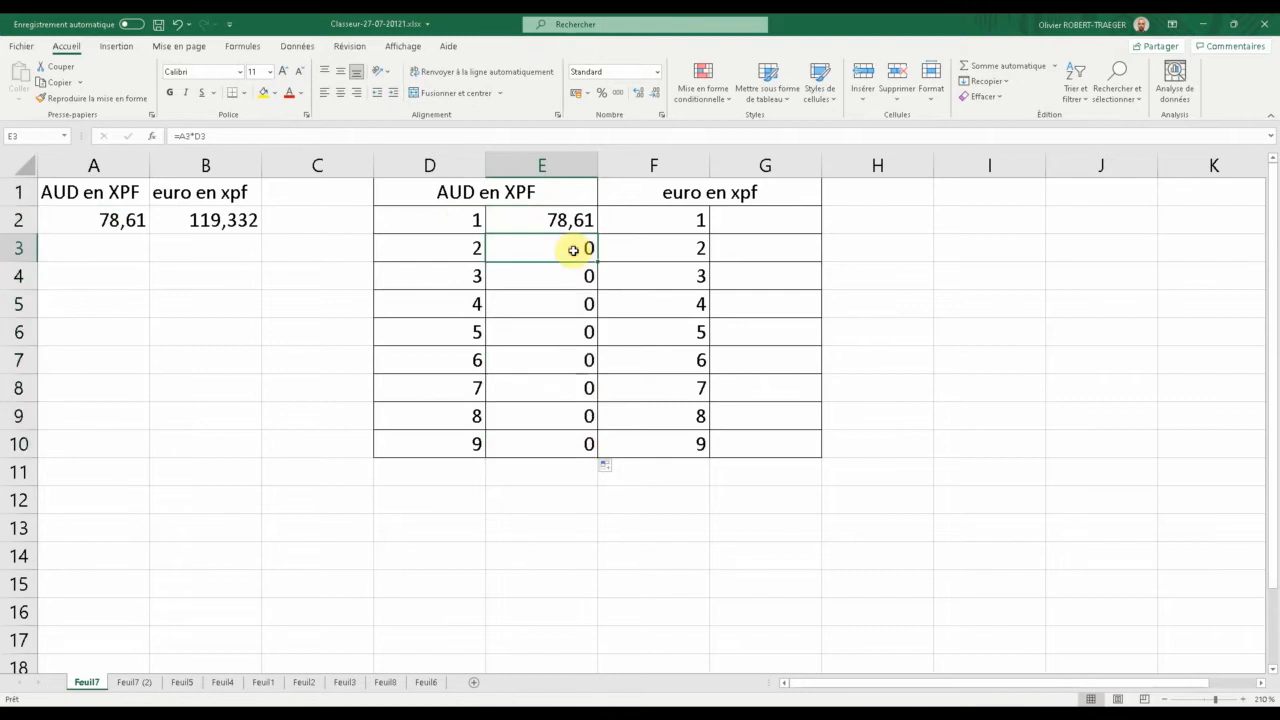
{"action": "double_click", "coordinate": [573, 250]}
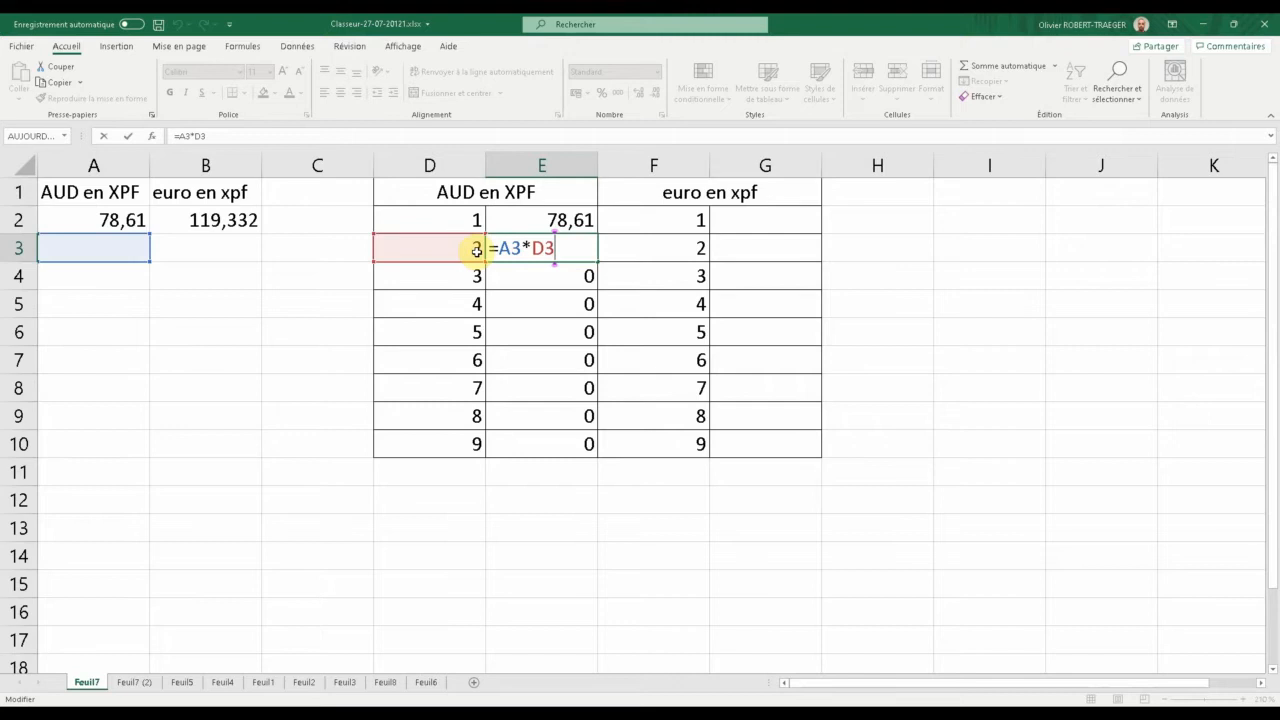
{"action": "key", "text": "Return"}
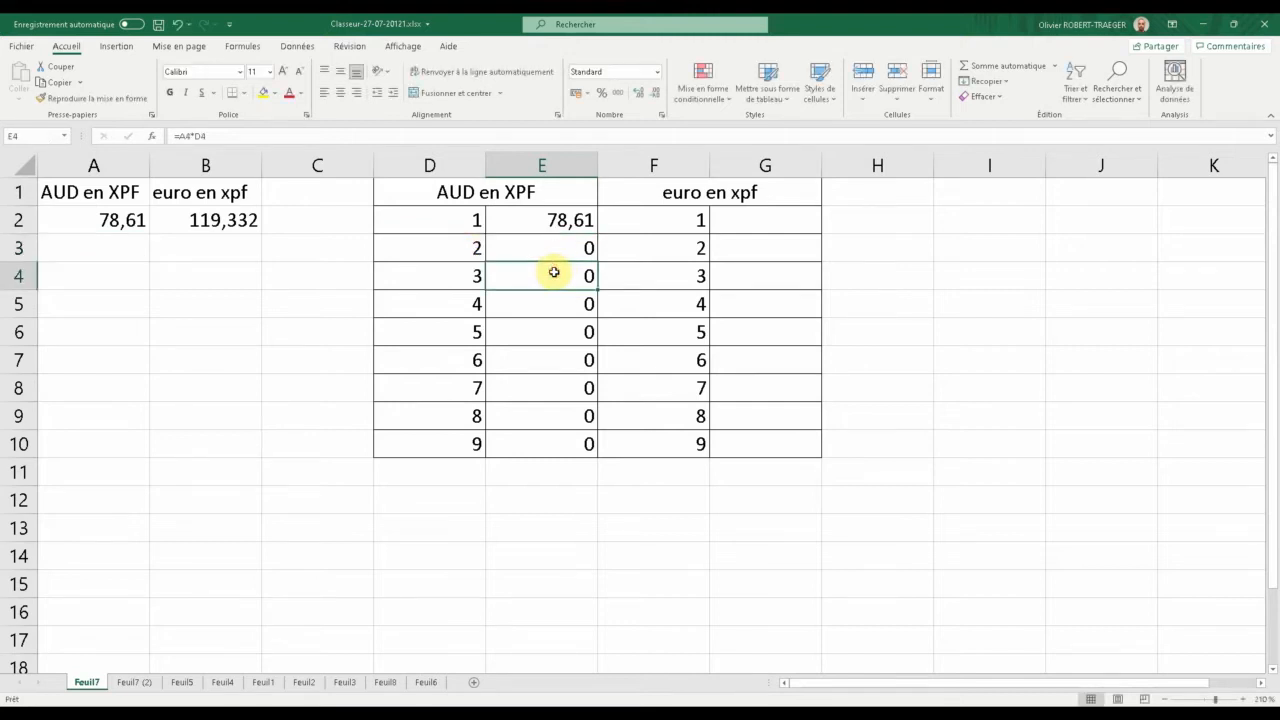
{"action": "double_click", "coordinate": [553, 272]}
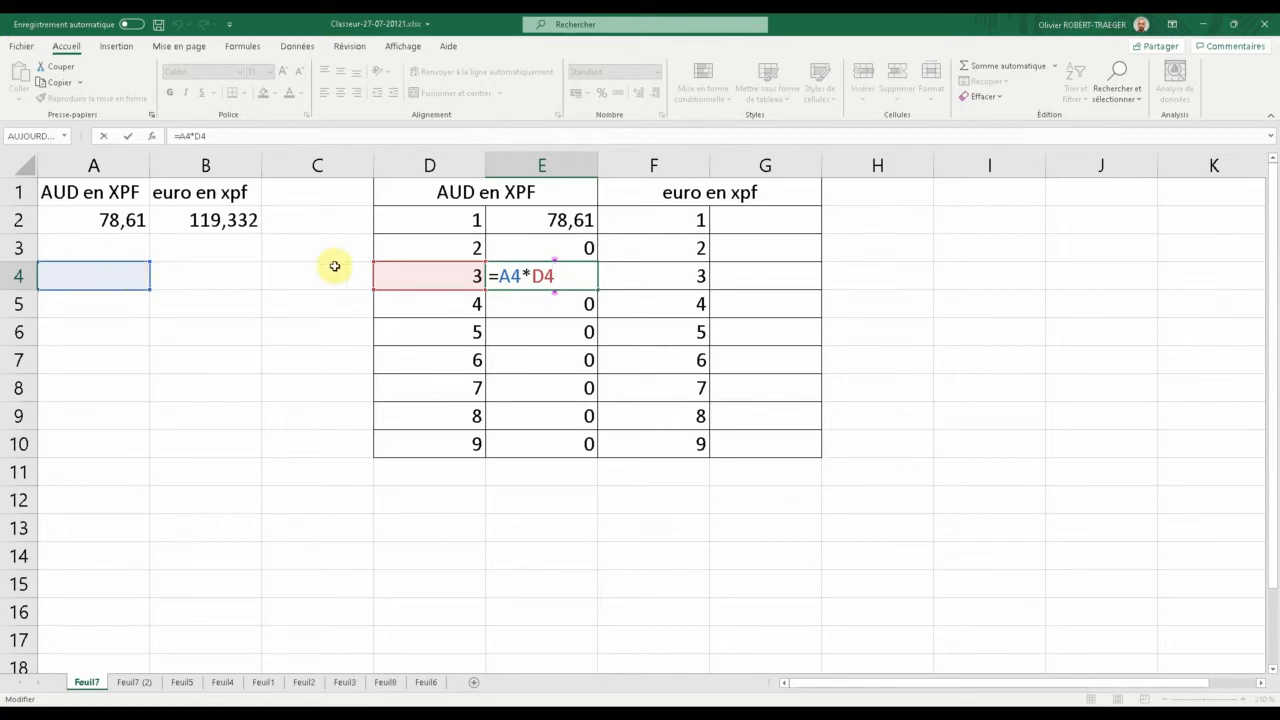
{"action": "left_click", "coordinate": [495, 248]}
{"action": "key", "text": "F2"}
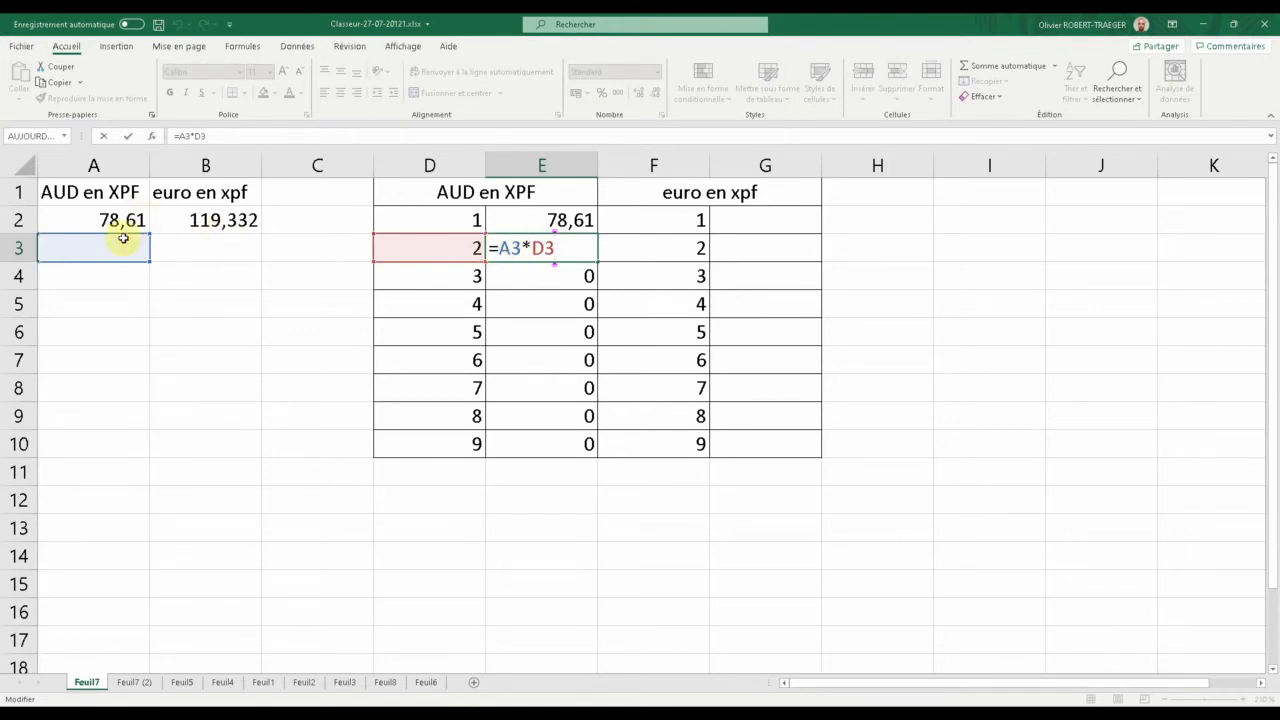
{"action": "left_click", "coordinate": [523, 224]}
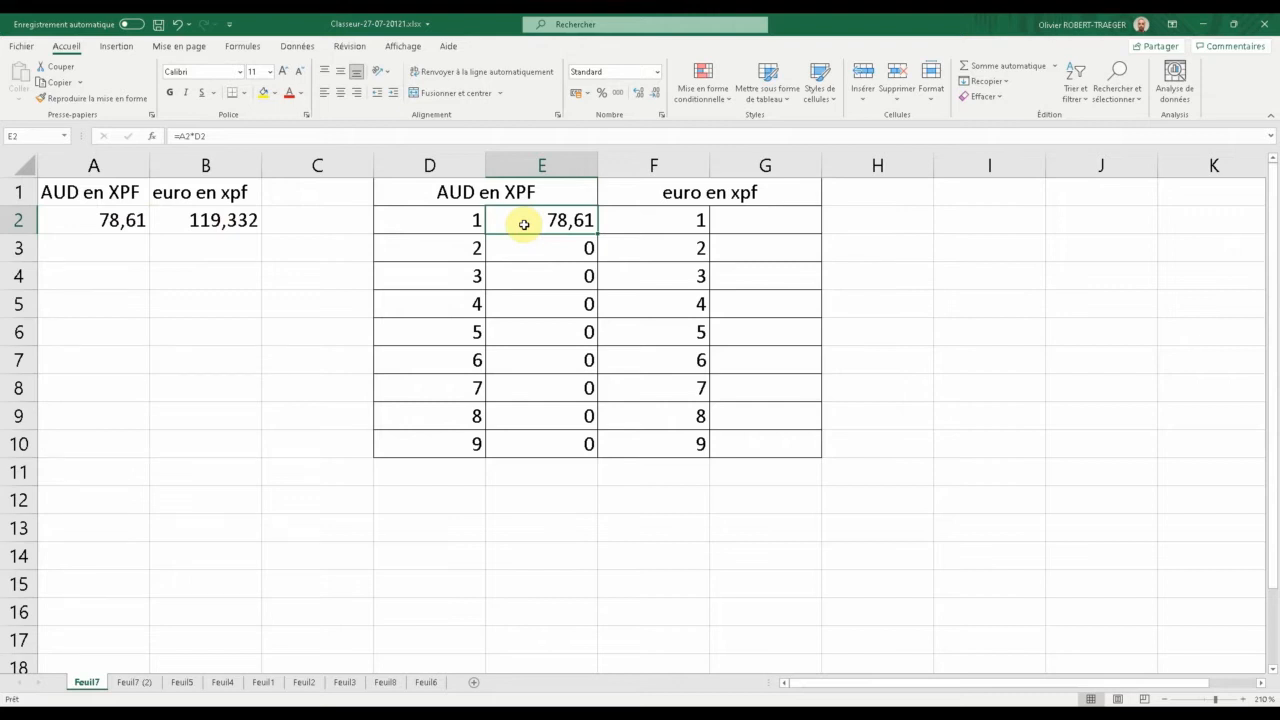
{"action": "left_click", "coordinate": [121, 224]}
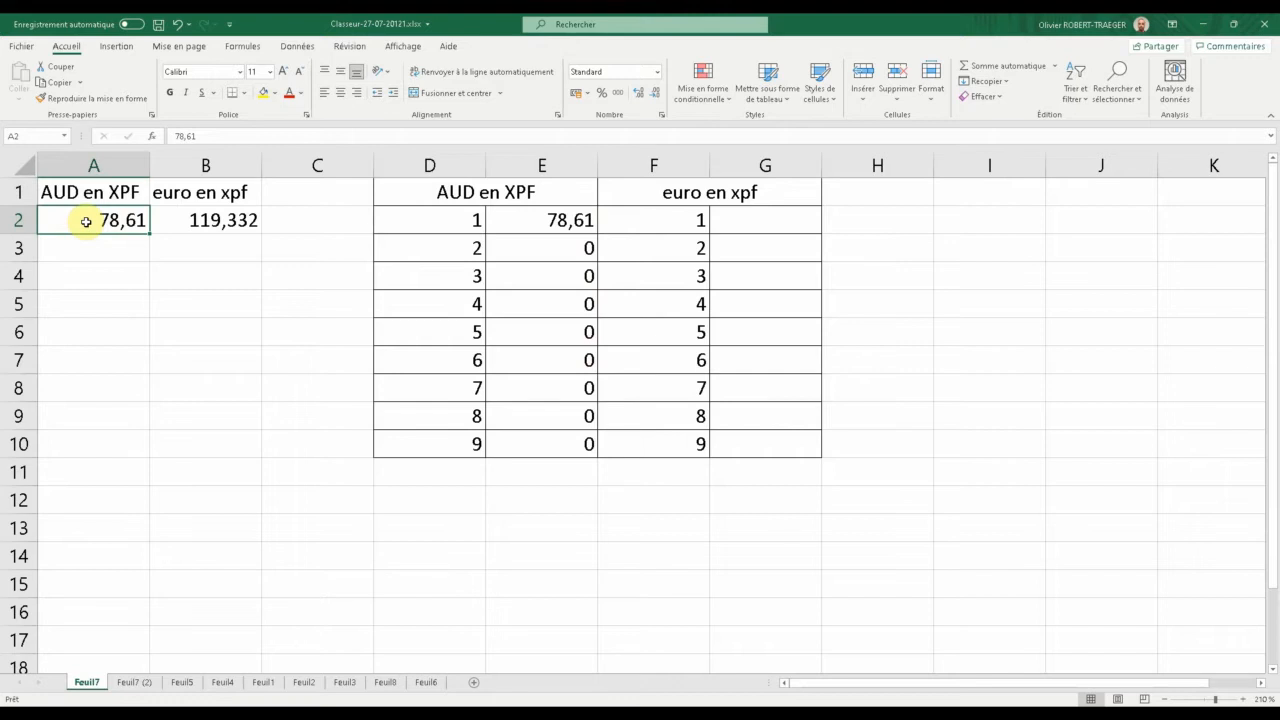
- Make the rate reference in E2 absolute so the formula reads =$A$2*D2, and fill it down through E10
{"action": "left_click", "coordinate": [557, 220]}
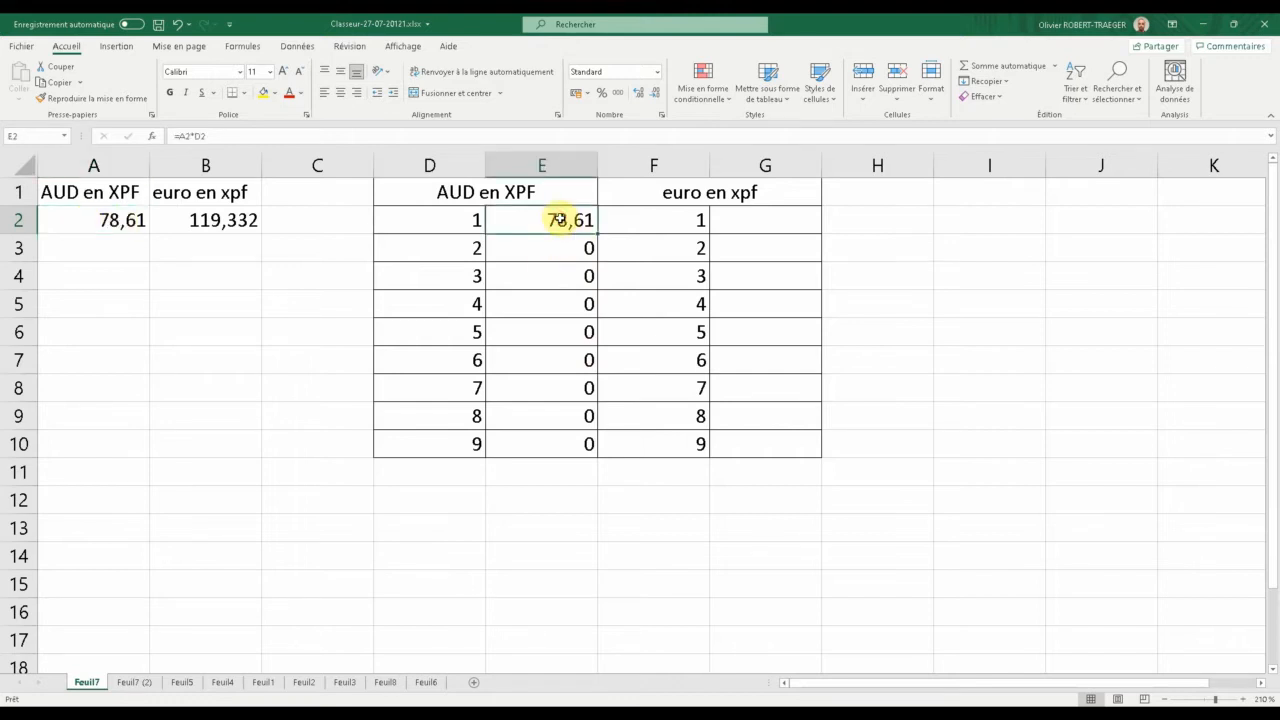
{"action": "double_click", "coordinate": [557, 220]}
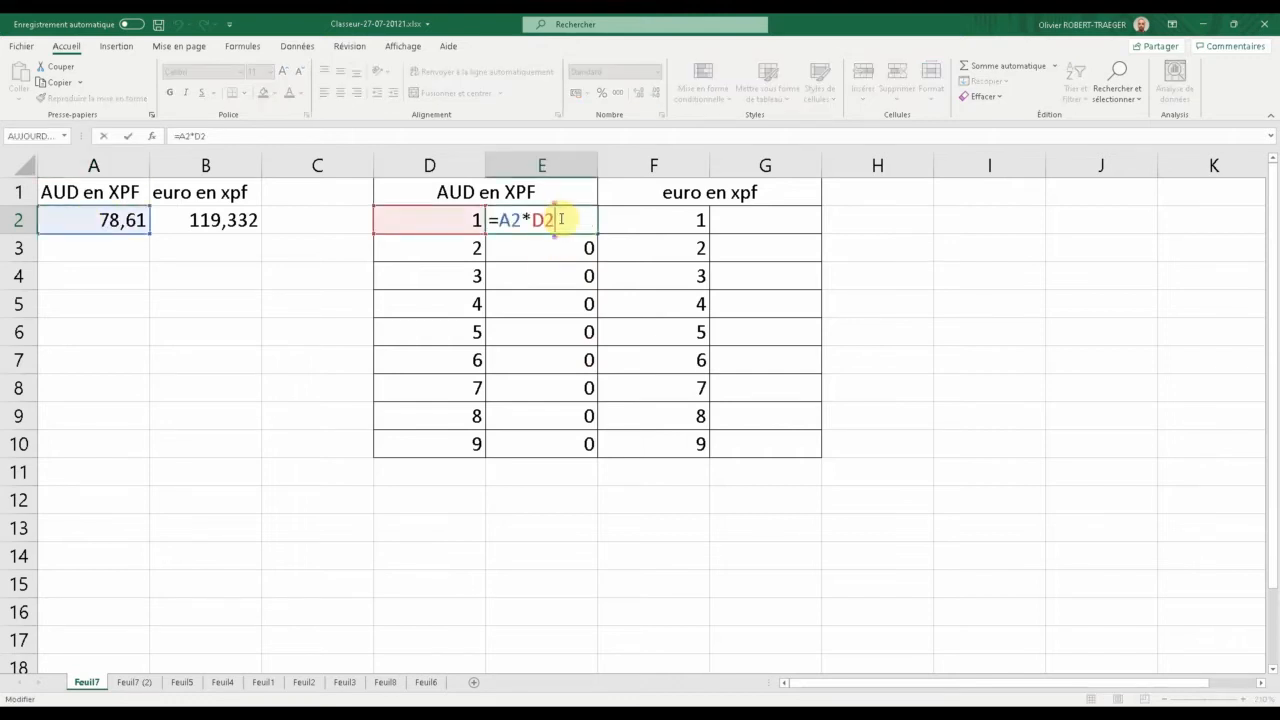
{"action": "left_click", "coordinate": [499, 222]}
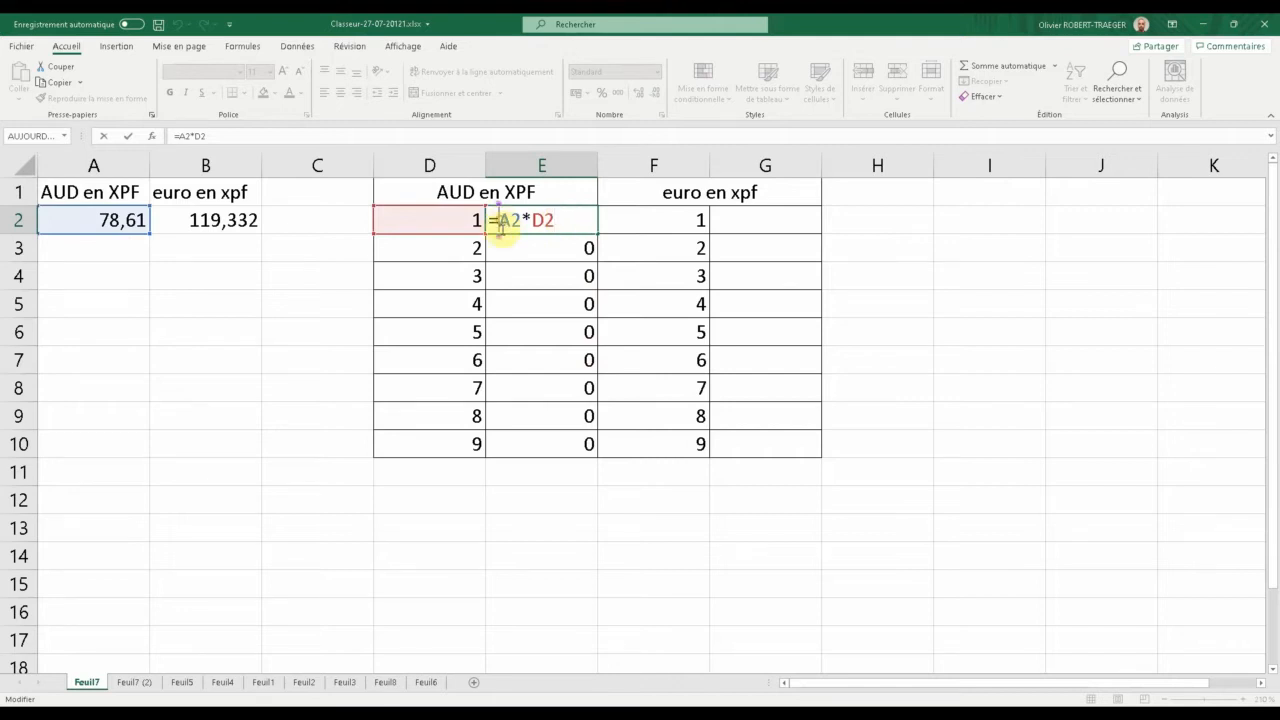
{"action": "type", "text": "$A"}
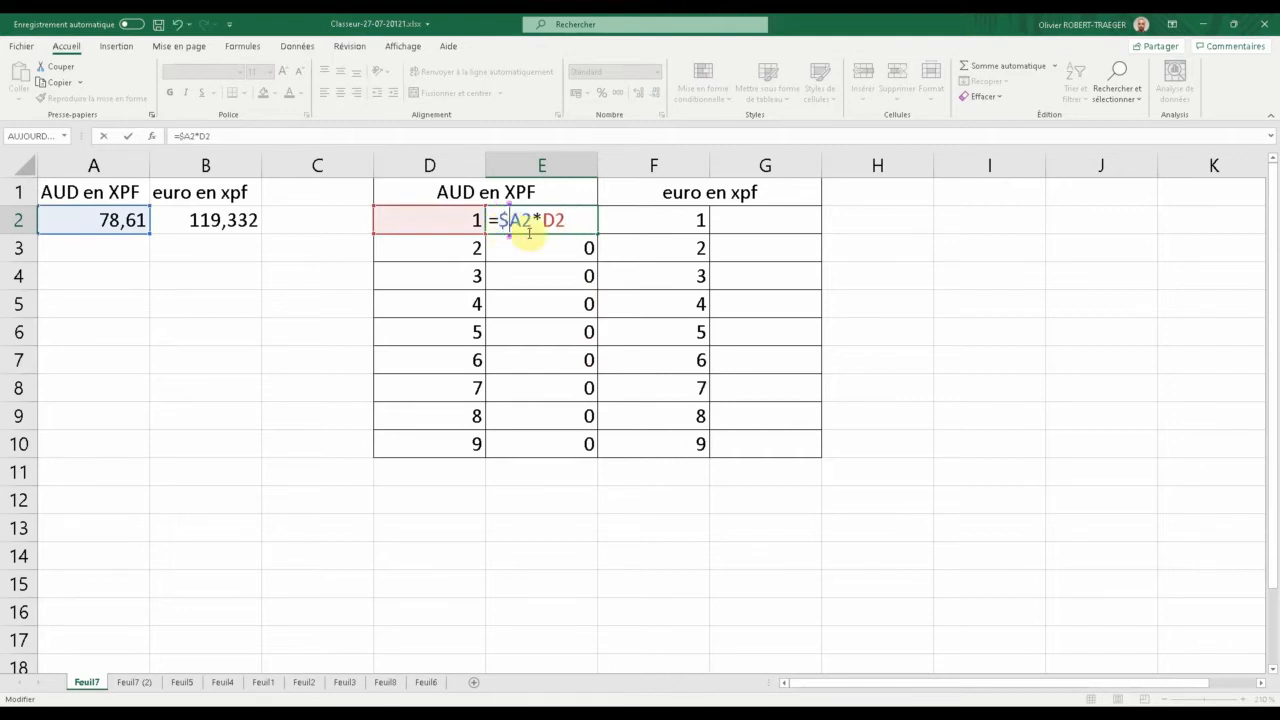
{"action": "type", "text": "$"}
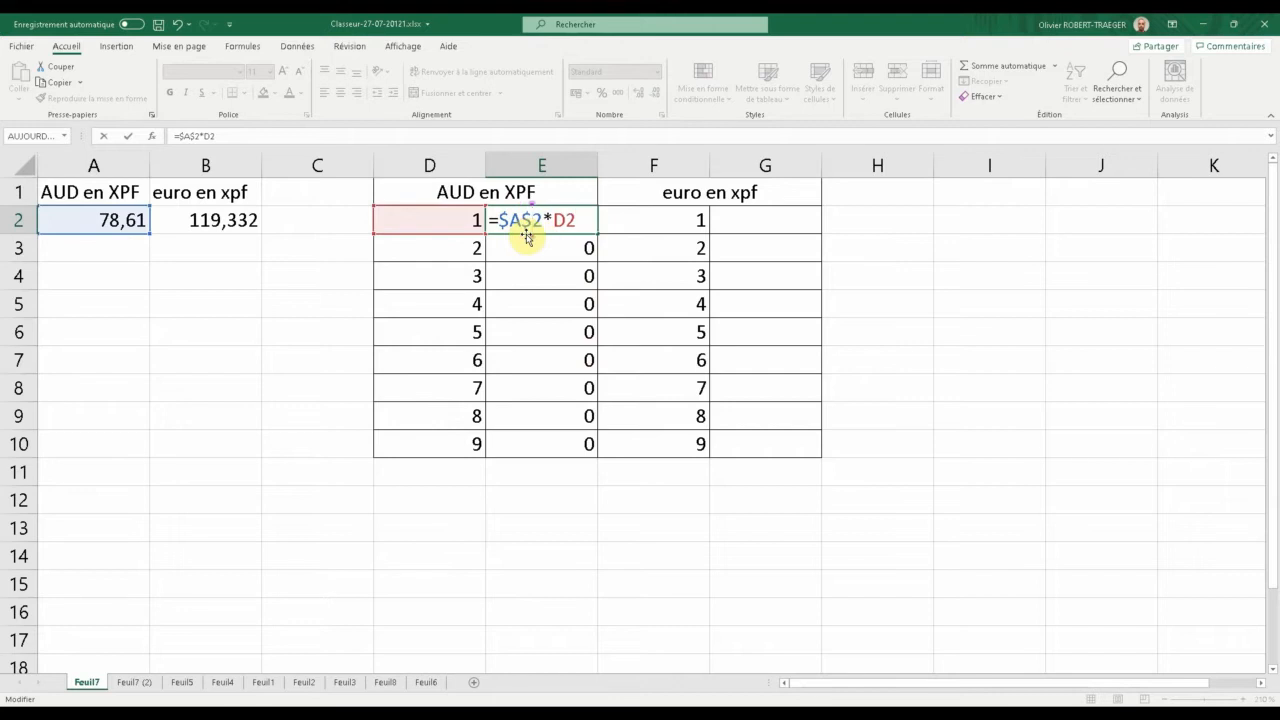
{"action": "key", "text": "Return"}
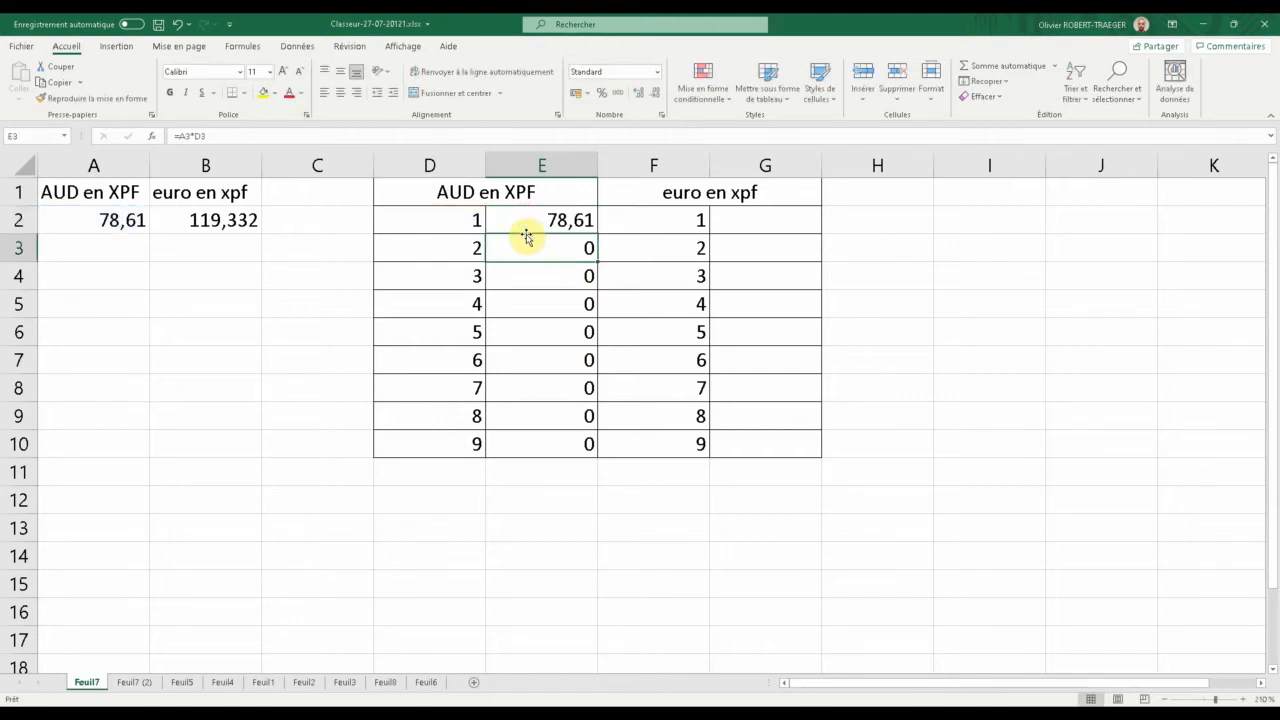
{"action": "left_click", "coordinate": [580, 218]}
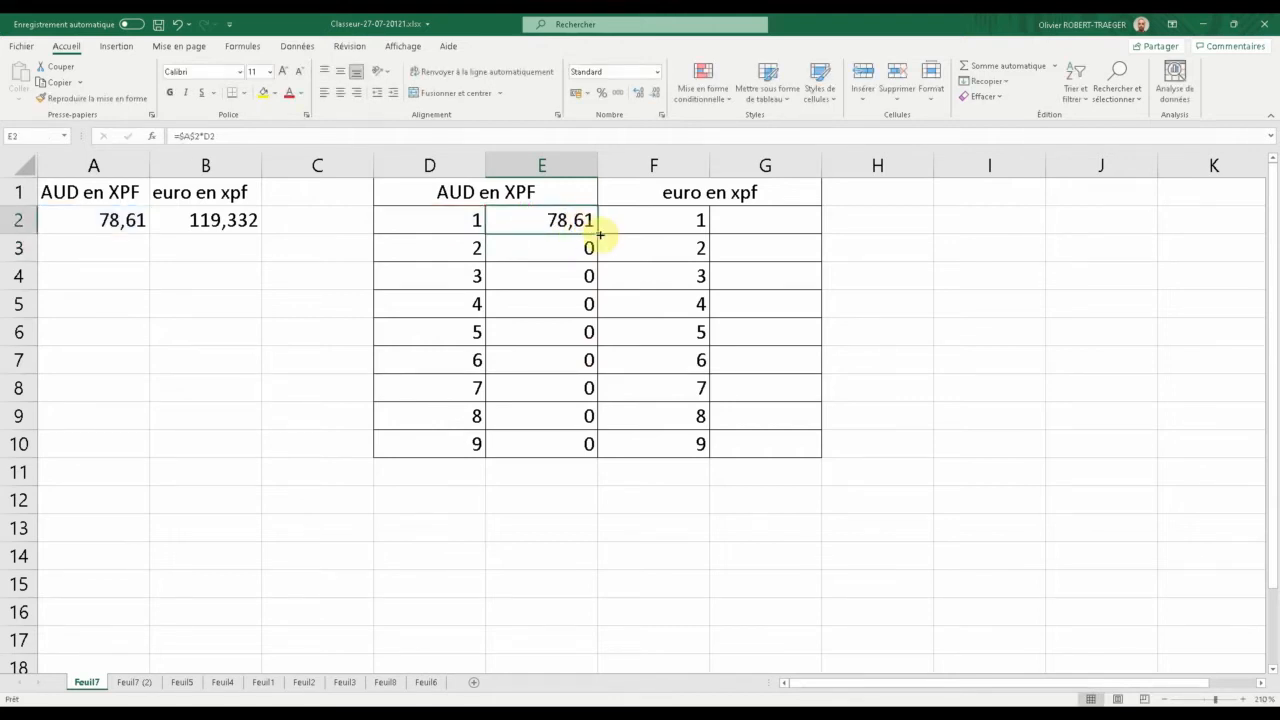
{"action": "left_click_drag", "start_coordinate": [596, 232], "coordinate": [593, 447]}
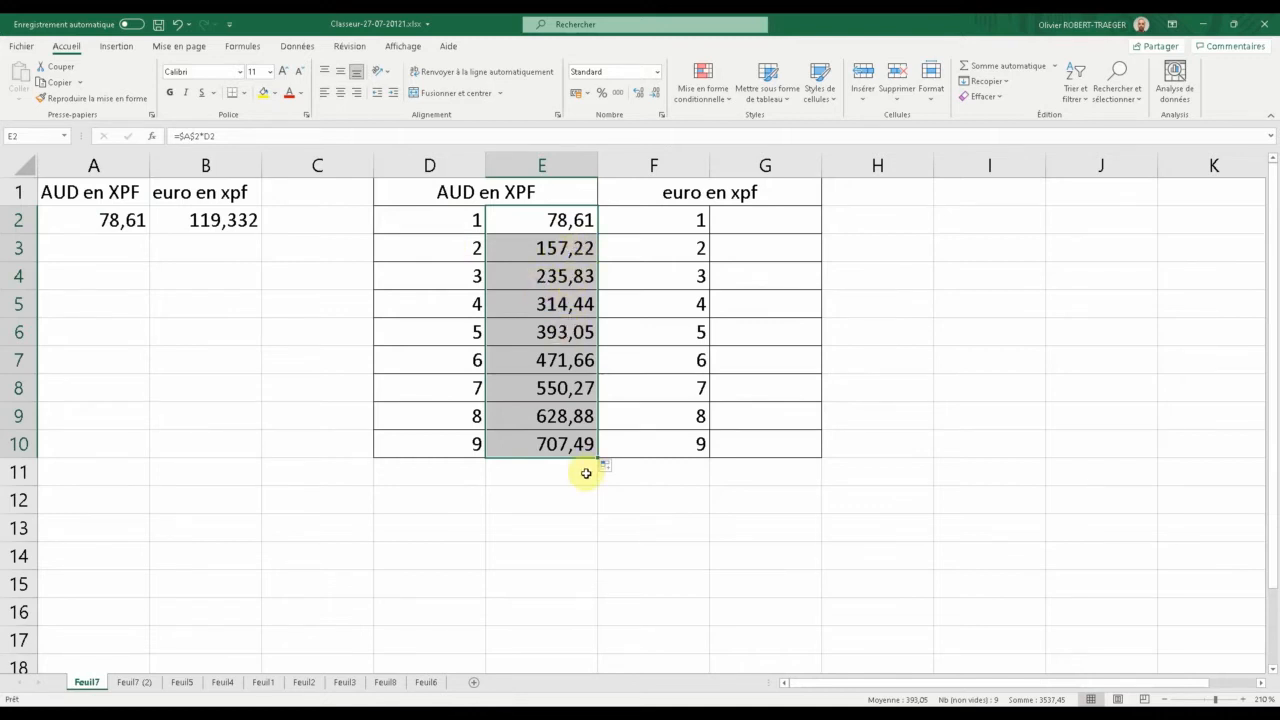
- Inspect the formulas in E5 and E6 to check which rate and amount cells they reference
{"action": "left_click", "coordinate": [560, 308]}
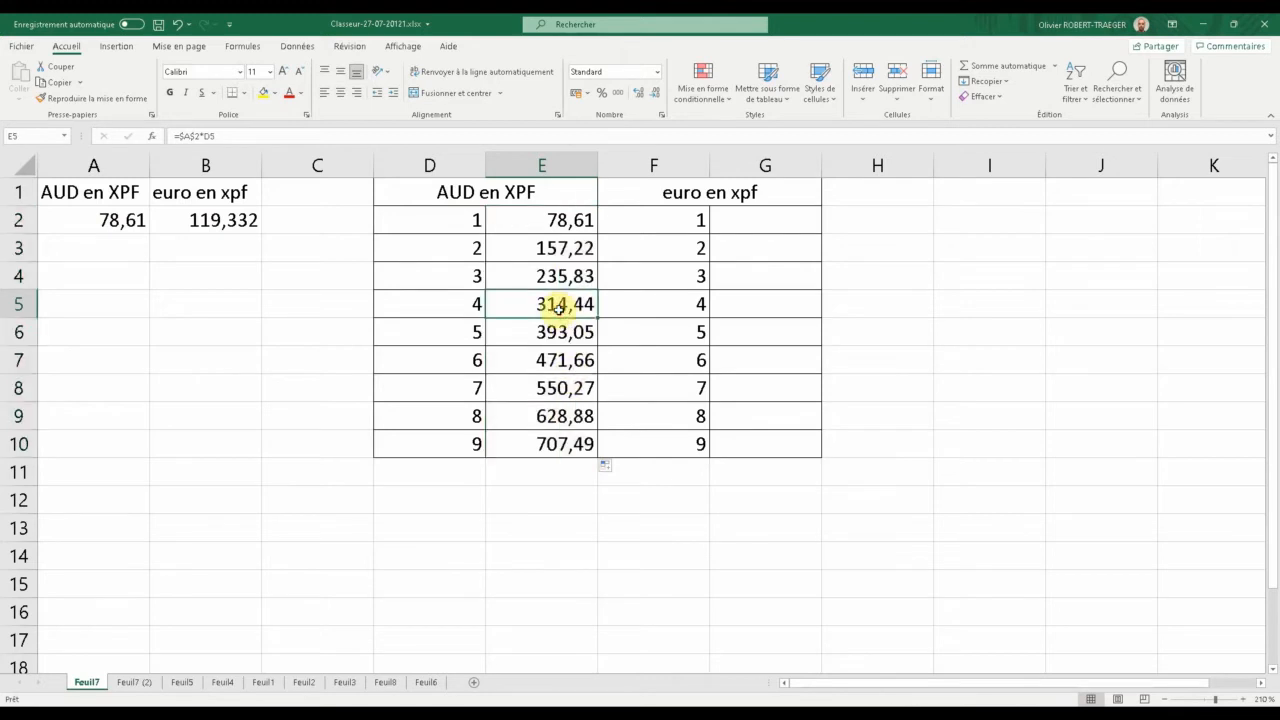
{"action": "double_click", "coordinate": [560, 308]}
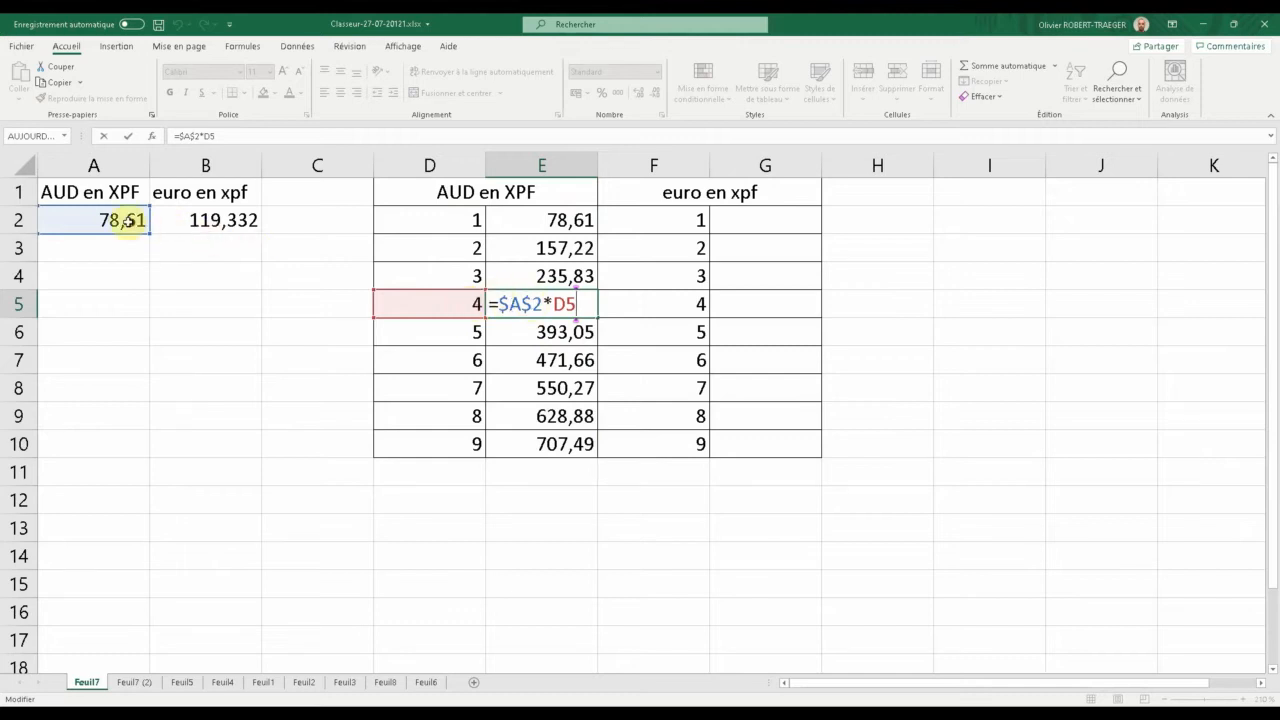
{"action": "key", "text": "Return"}
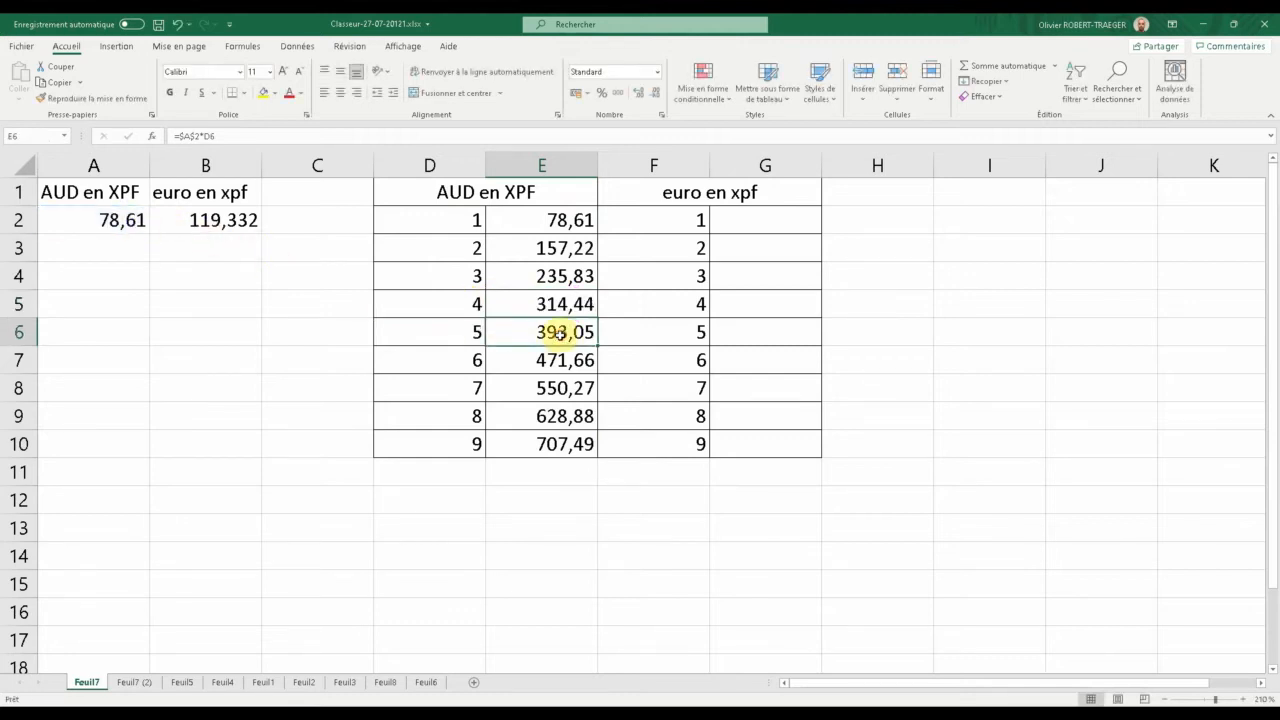
{"action": "double_click", "coordinate": [560, 333]}
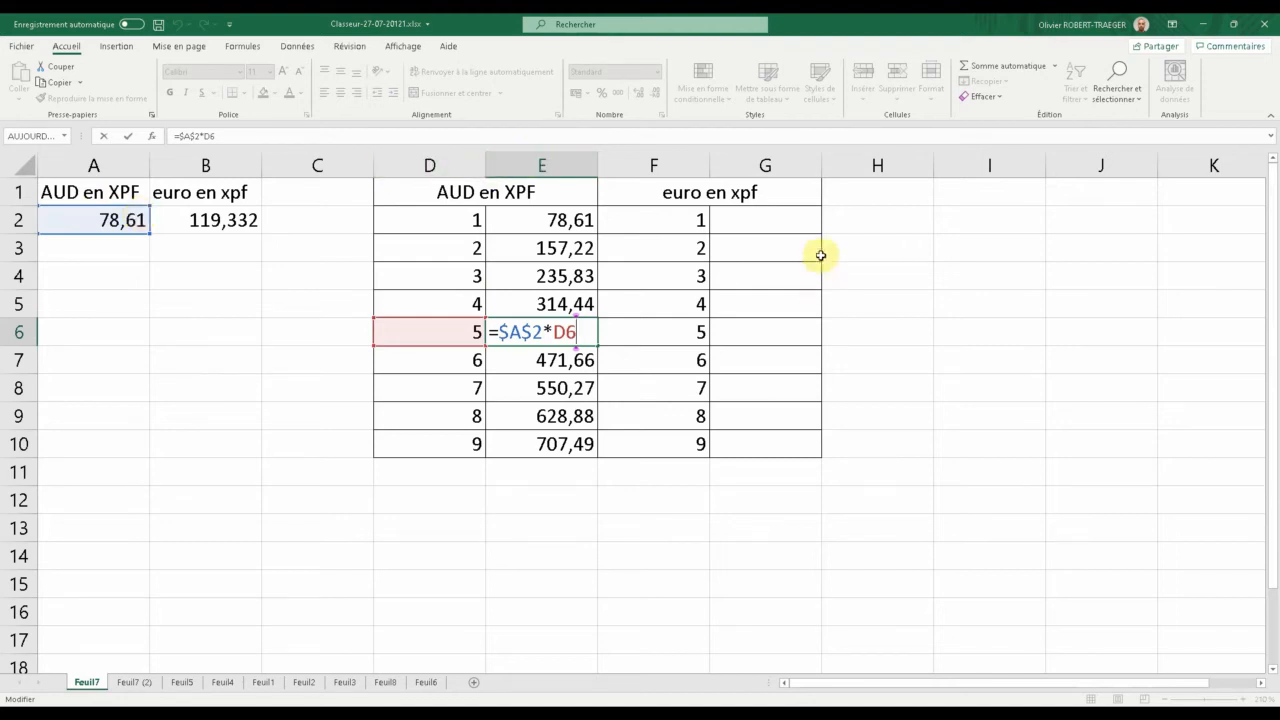
- Enter =$B$2*F2 in G2 to convert euros with the absolute rate, and fill it down through G10
{"action": "left_click", "coordinate": [774, 227]}
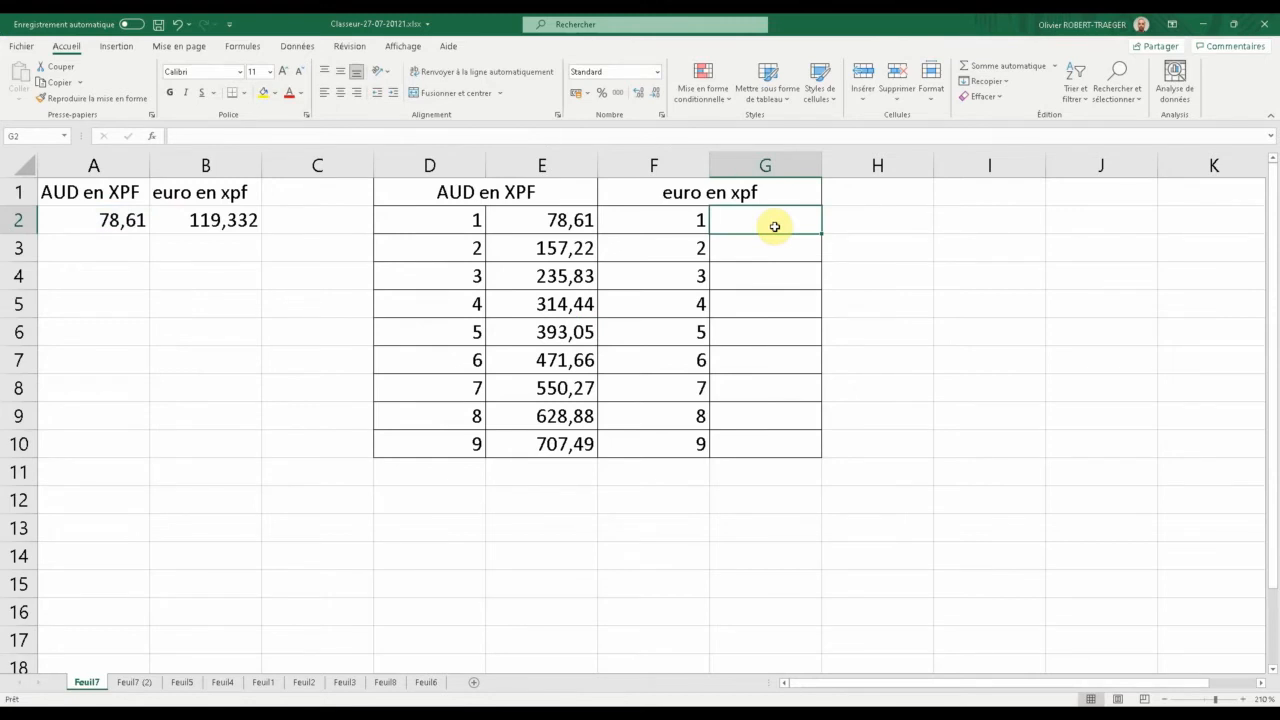
{"action": "type", "text": "="}
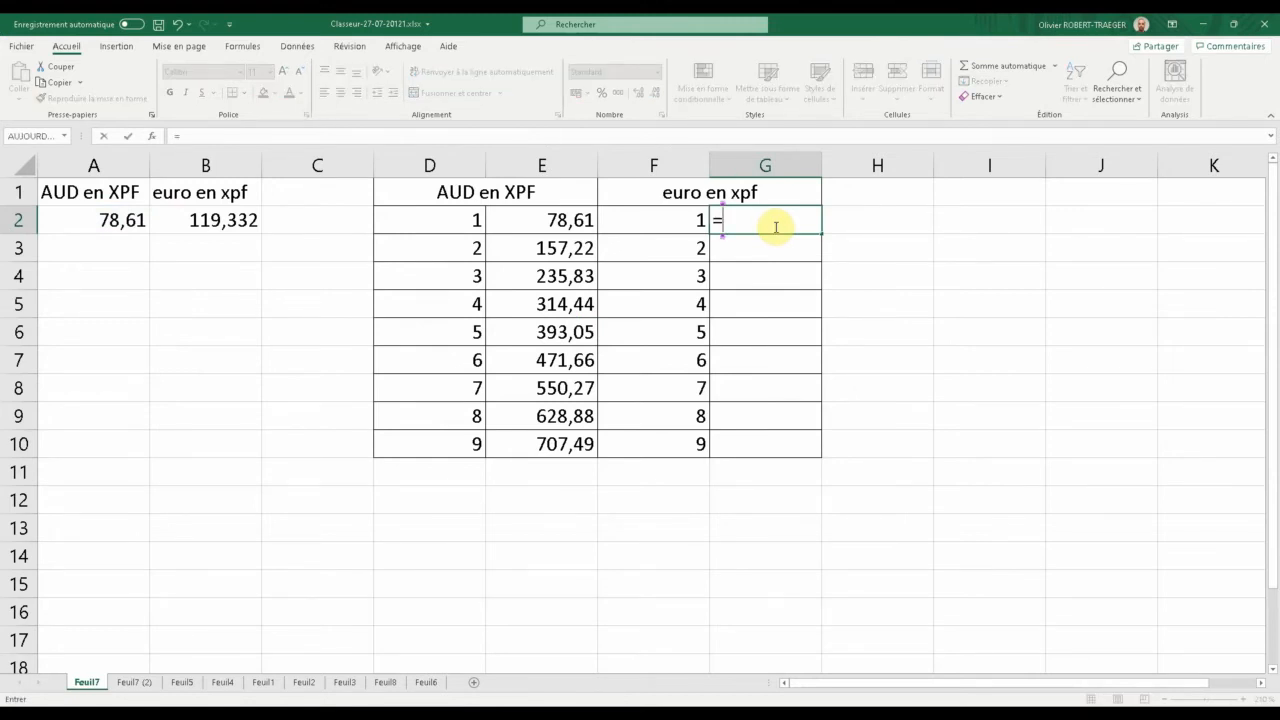
{"action": "left_click", "coordinate": [233, 220]}
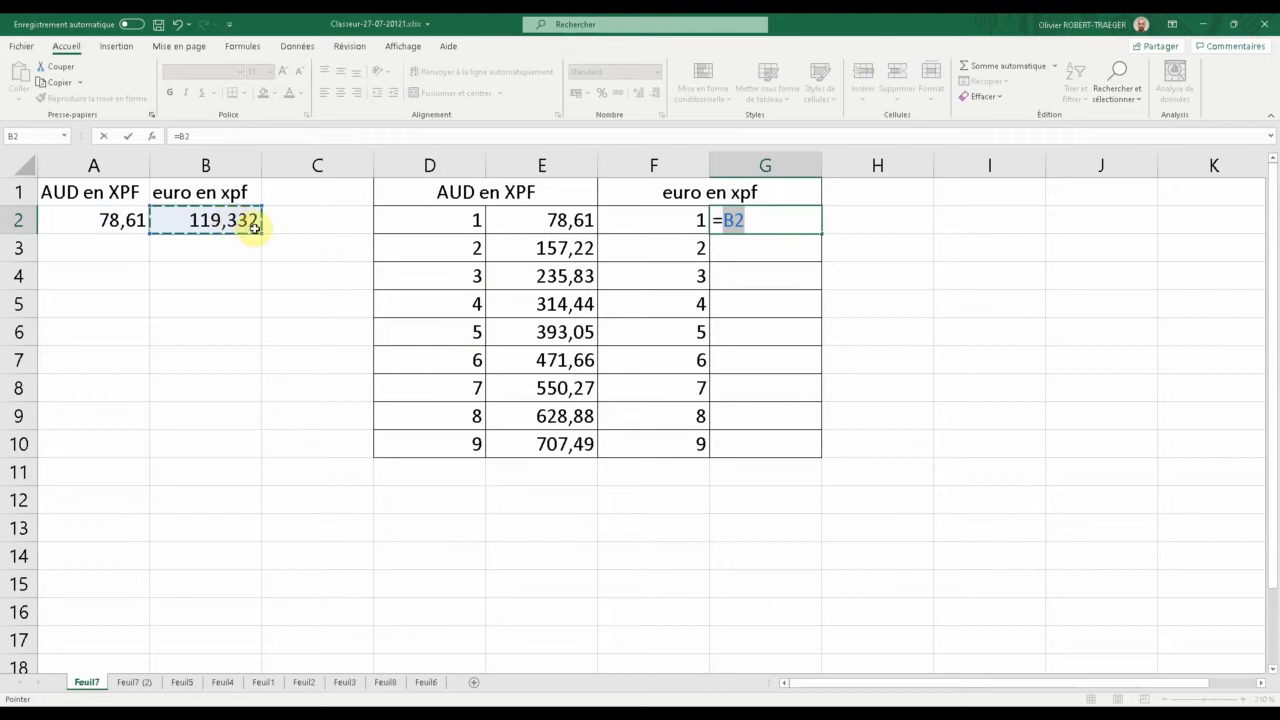
{"action": "left_click", "coordinate": [724, 220]}
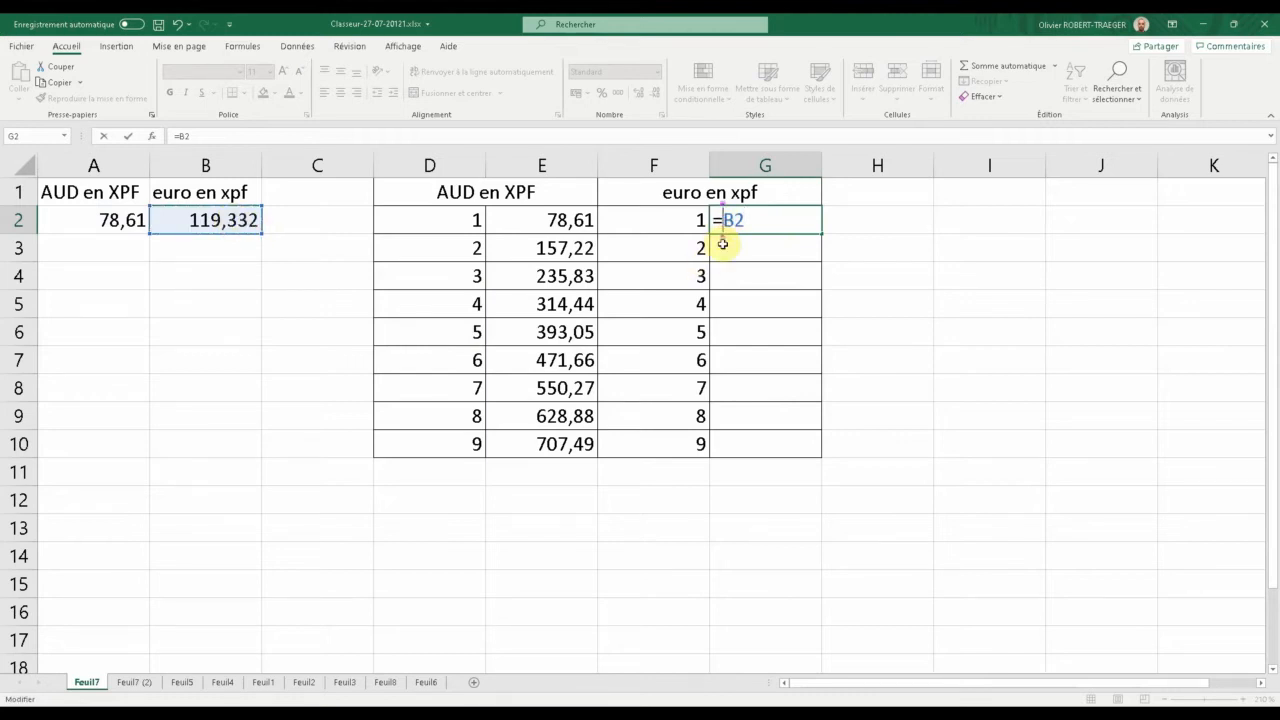
{"action": "type", "text": "$"}
{"action": "left_click", "coordinate": [749, 222]}
{"action": "type", "text": "$2*"}
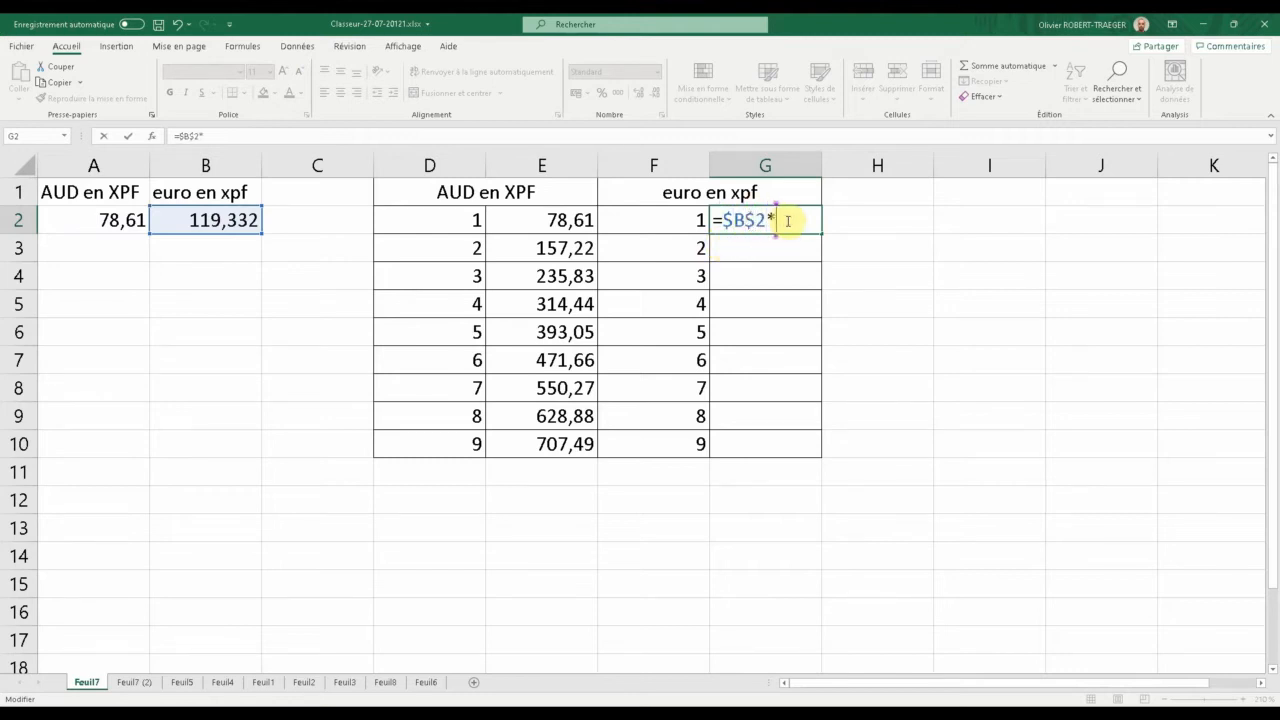
{"action": "left_click", "coordinate": [653, 226]}
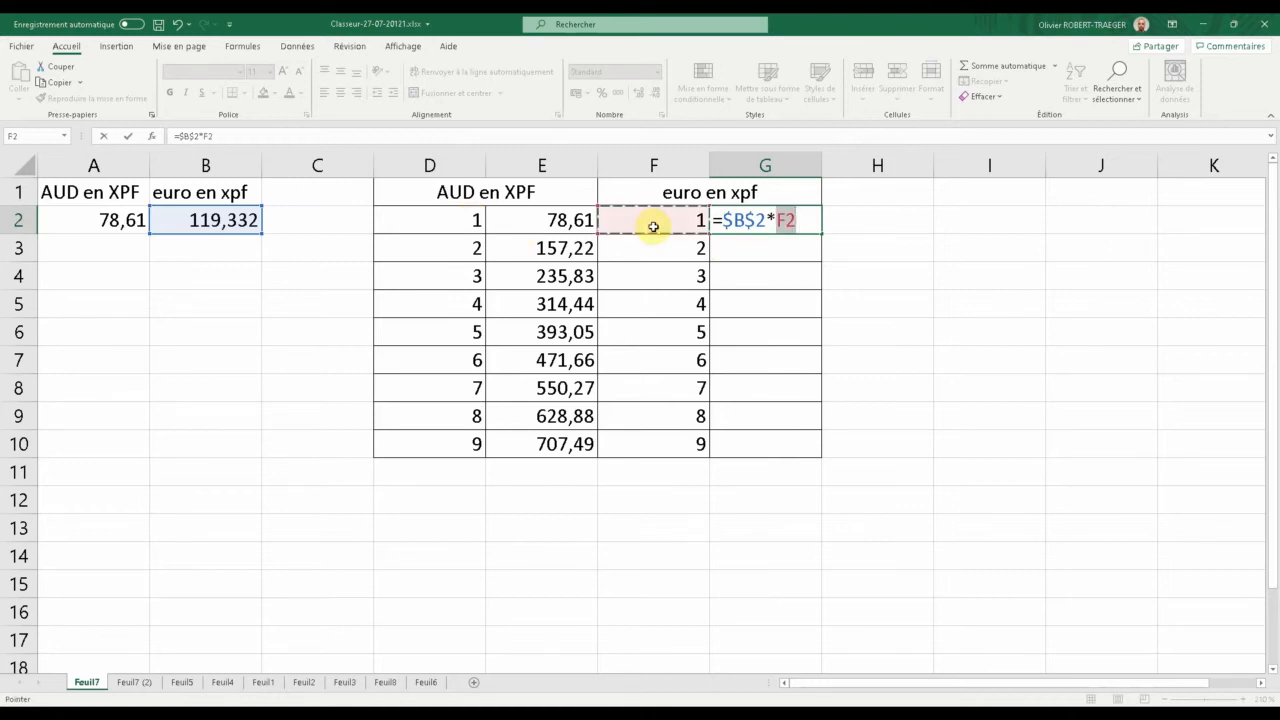
{"action": "key", "text": "ctrl+Return"}
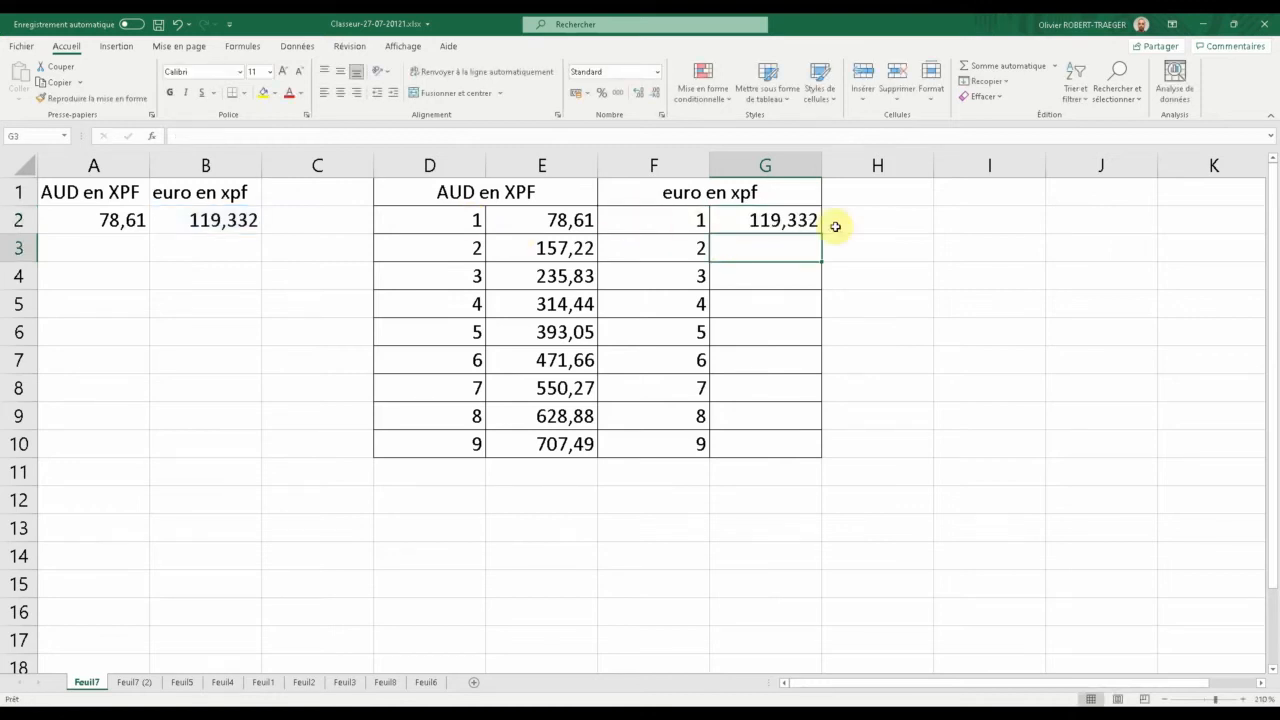
{"action": "left_click_drag", "start_coordinate": [820, 223], "coordinate": [820, 448]}
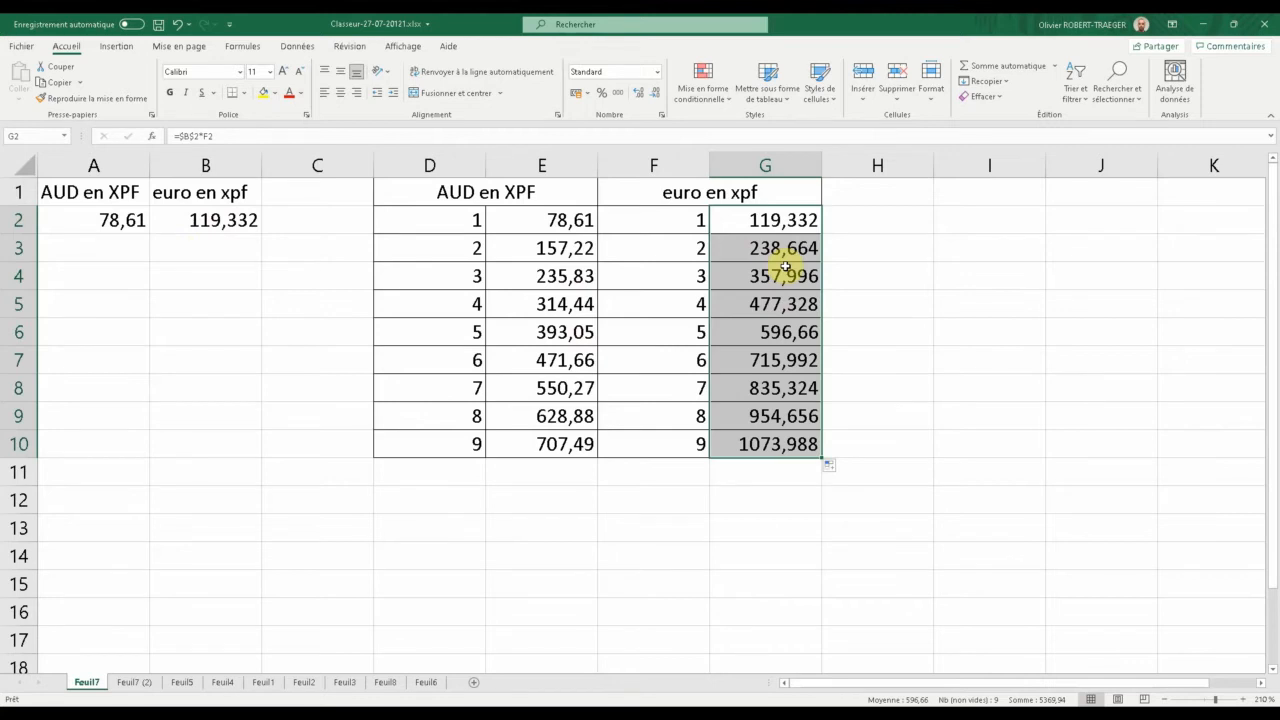
{"action": "left_click", "coordinate": [219, 222]}
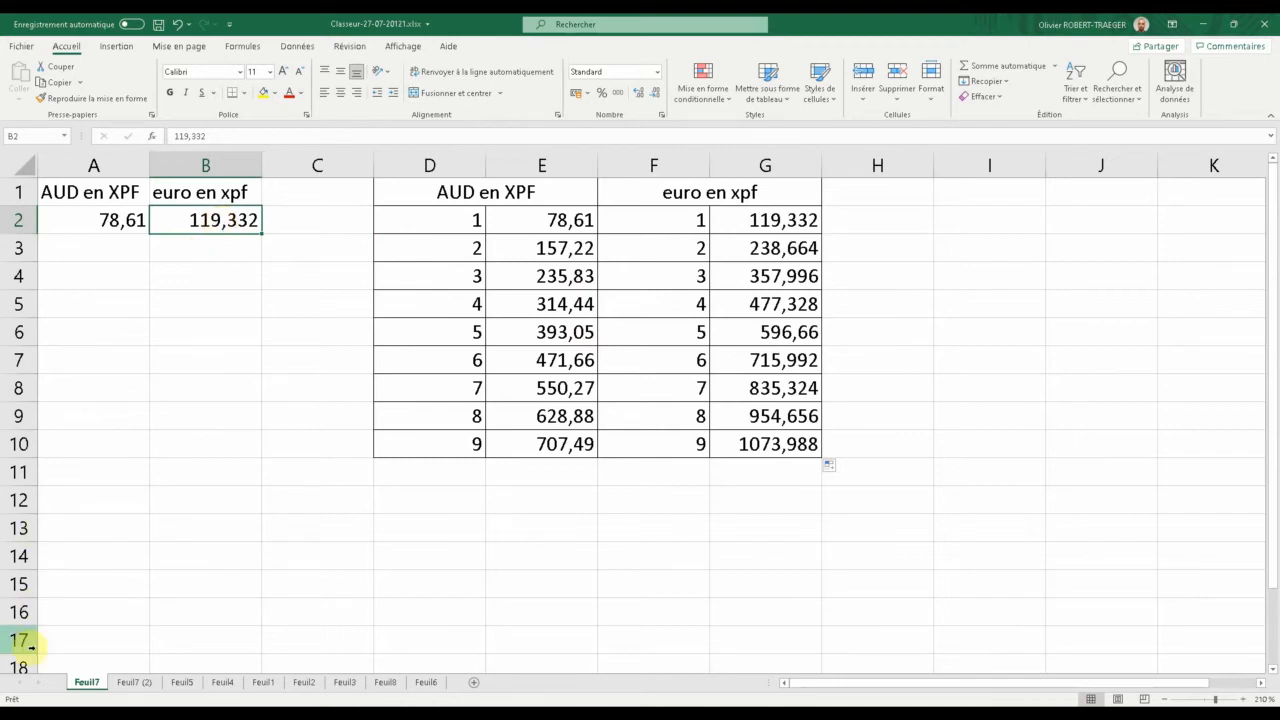
- Open sheet Feuil5 and review the empty CE1 percentage cells H2 to K2 against the number enrolled in B2
{"action": "left_click", "coordinate": [182, 683]}
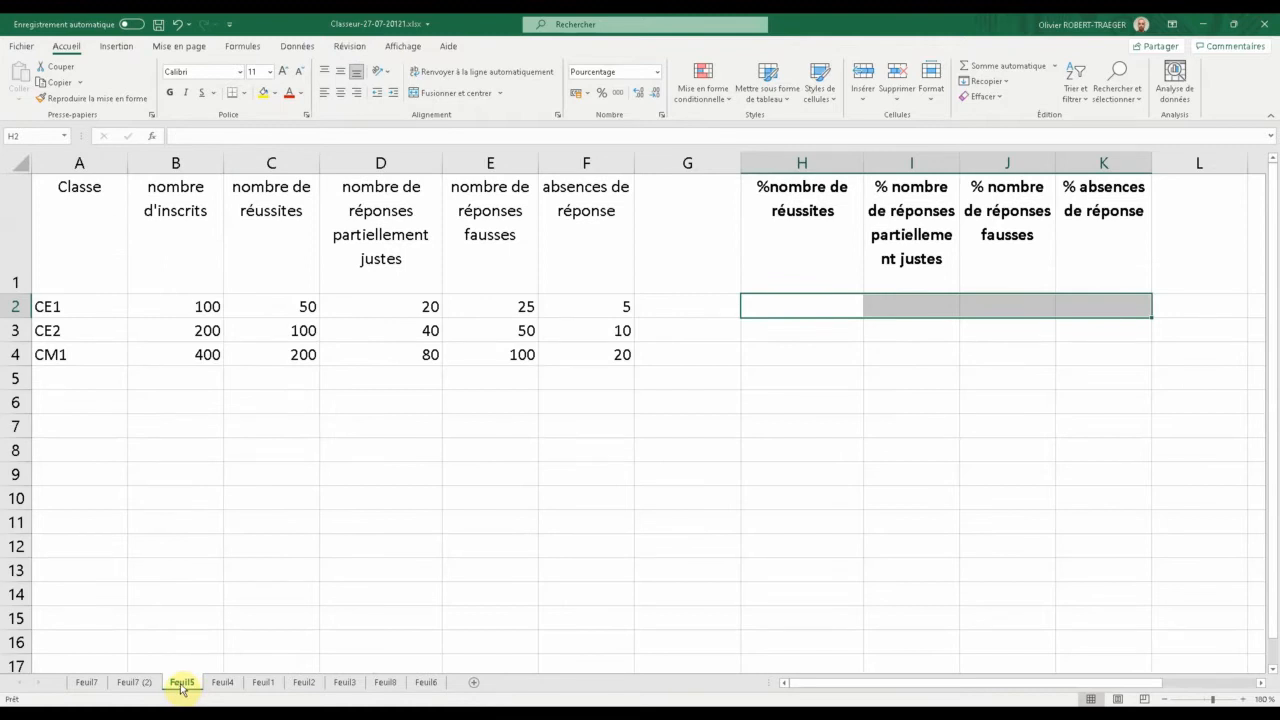
{"action": "left_click", "coordinate": [804, 305]}
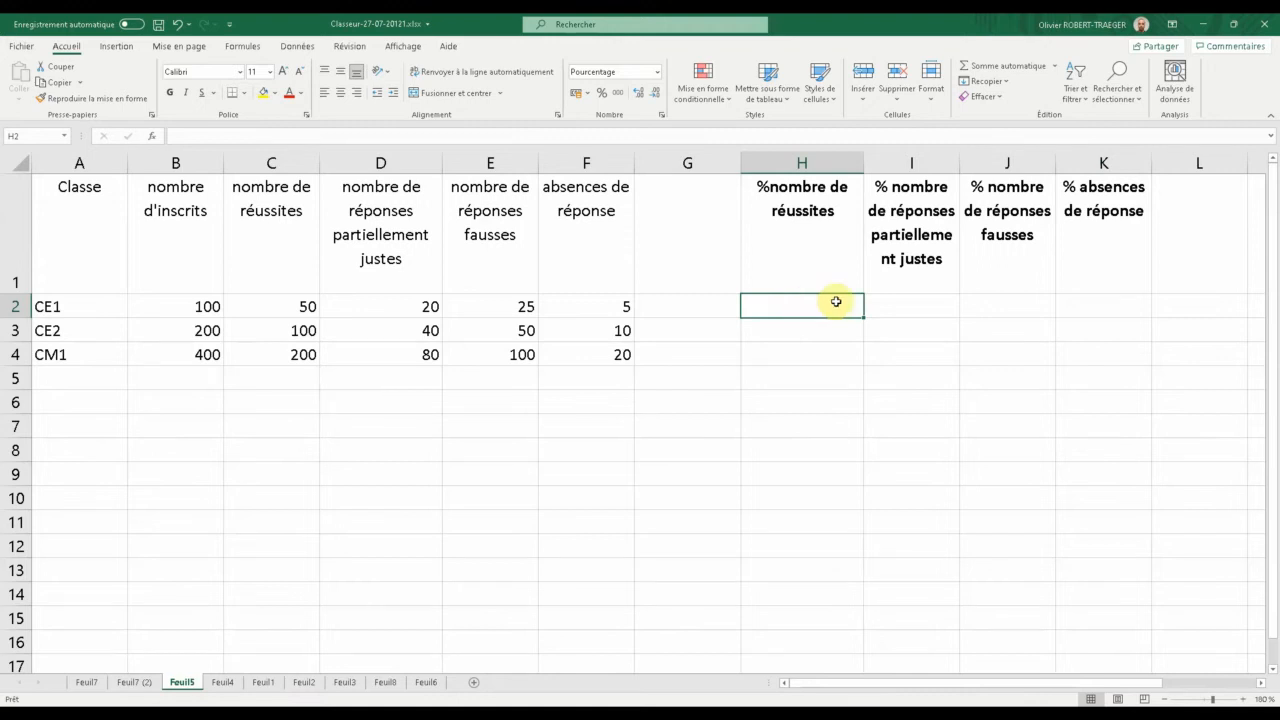
{"action": "left_click", "coordinate": [921, 311]}
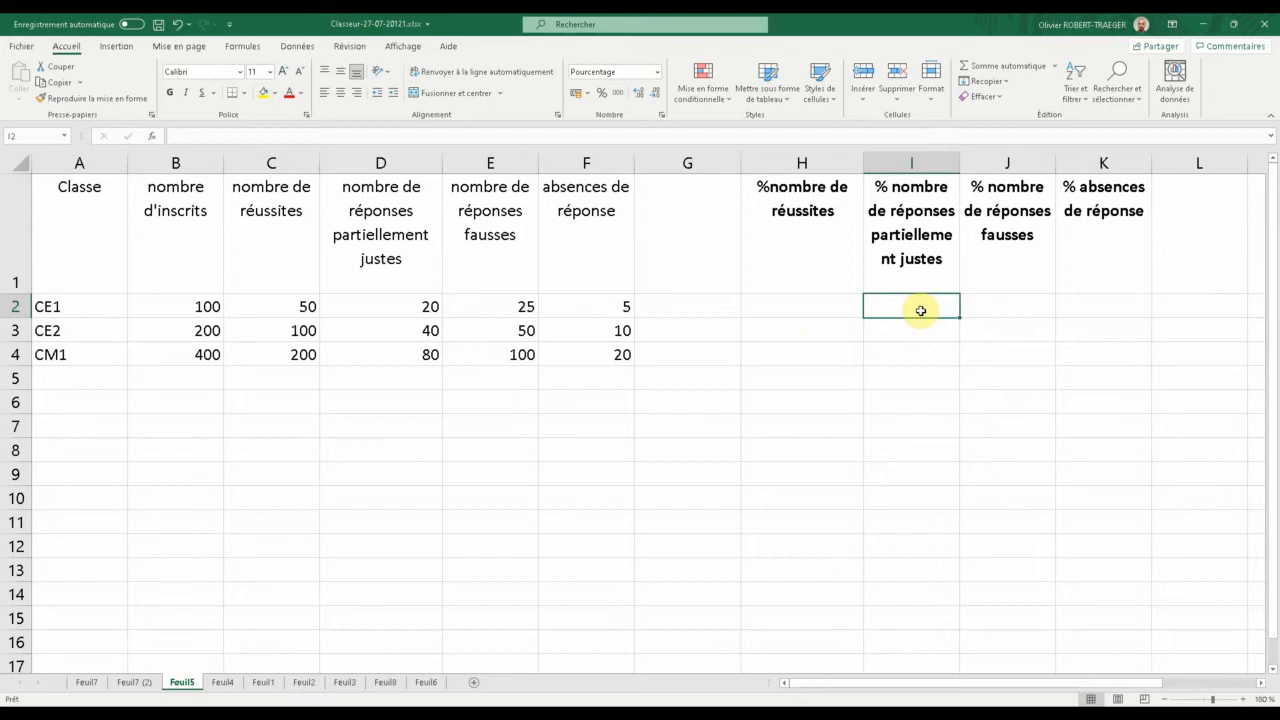
{"action": "left_click", "coordinate": [1025, 309]}
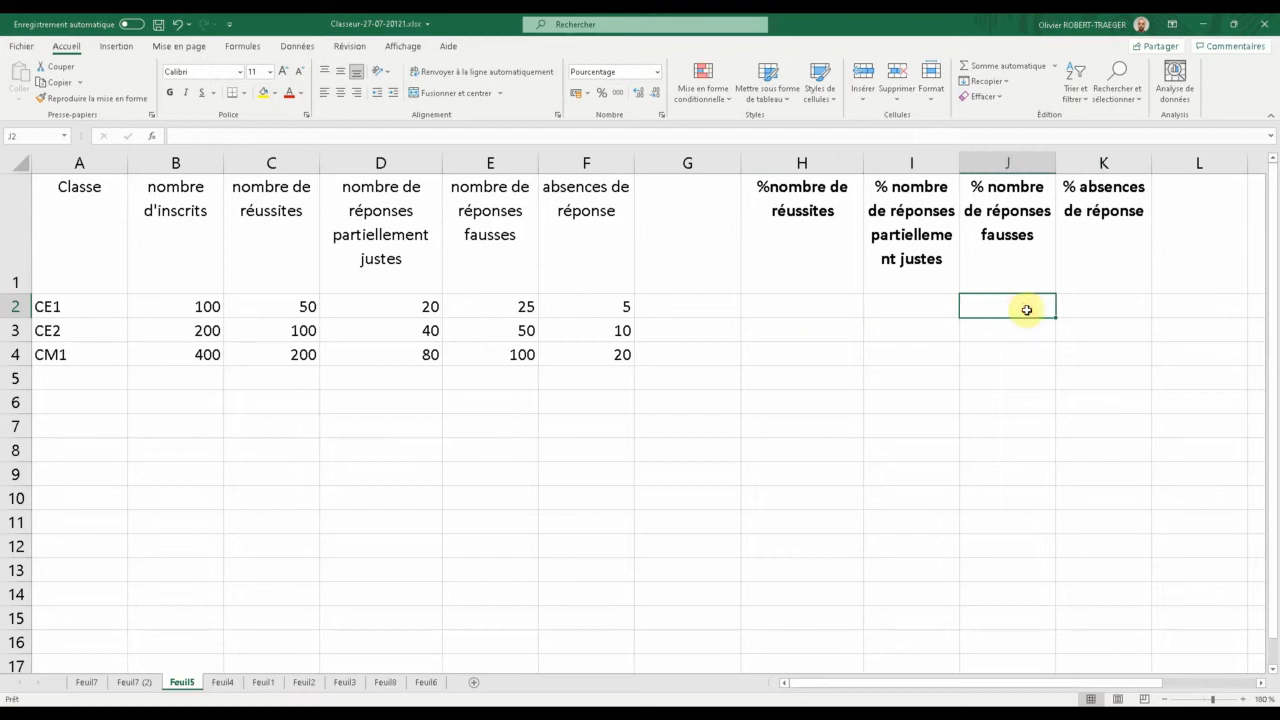
{"action": "left_click", "coordinate": [1096, 310]}
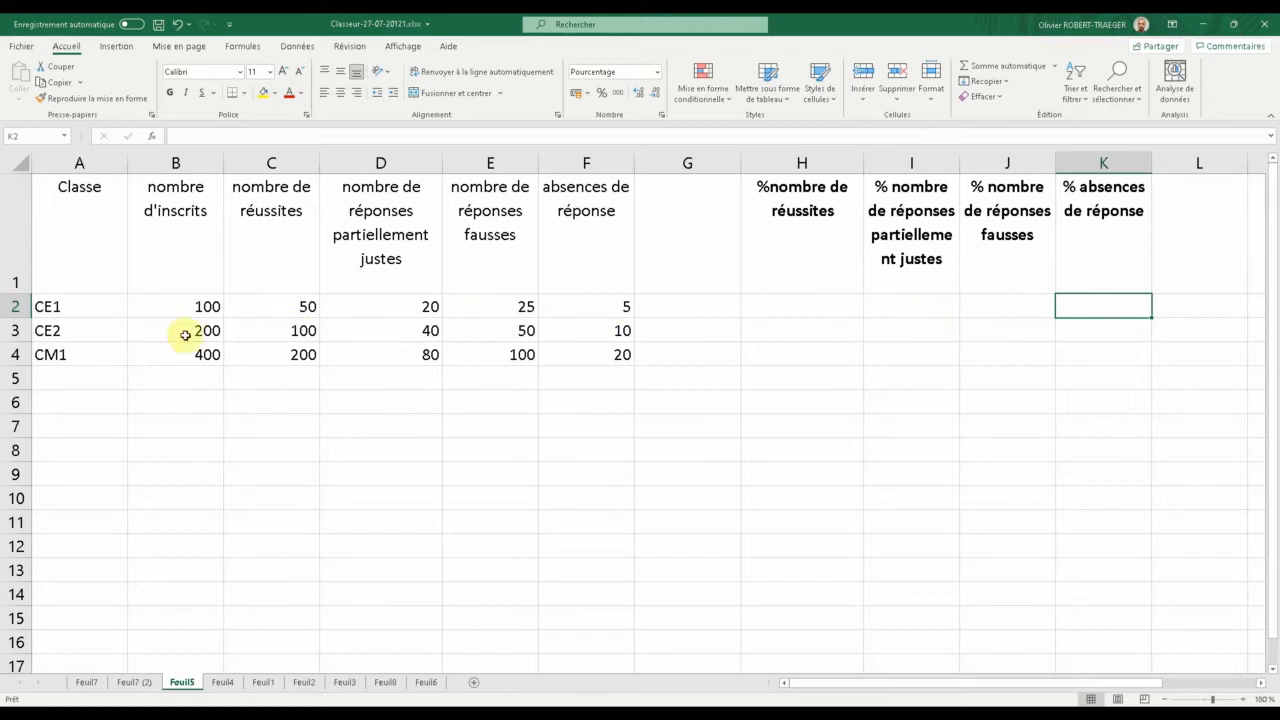
{"action": "left_click", "coordinate": [185, 300]}
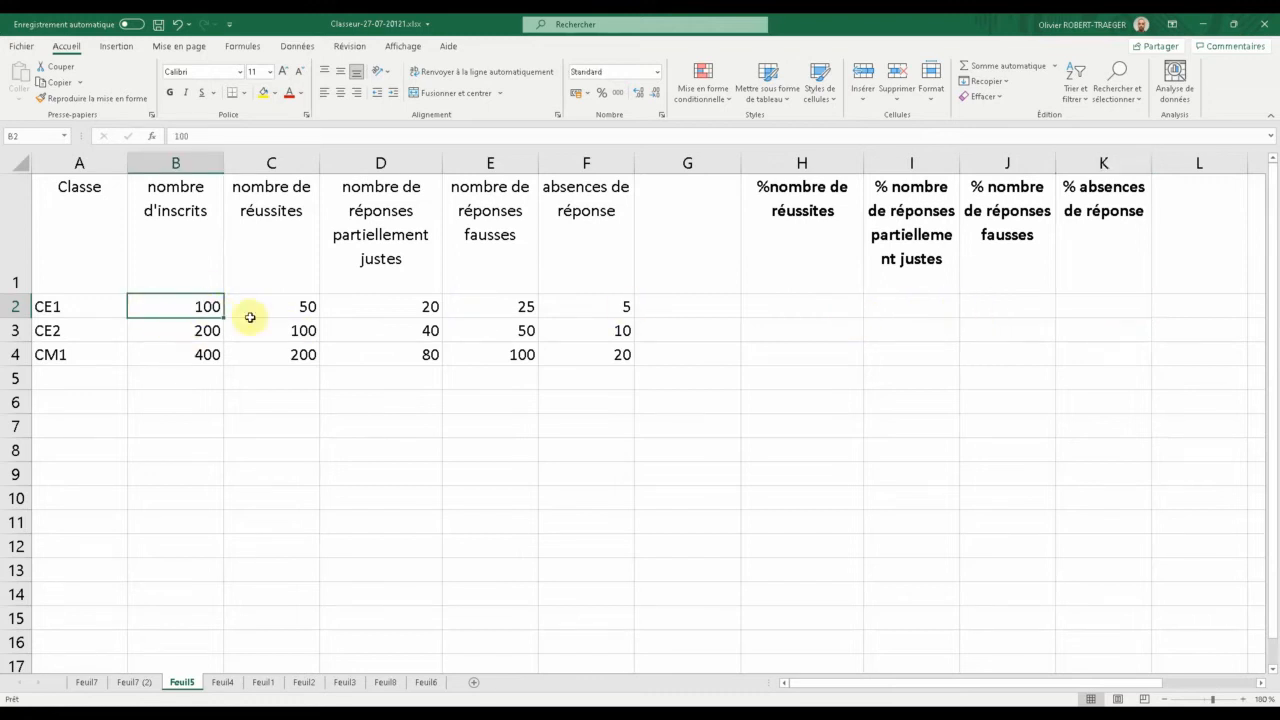
{"action": "left_click", "coordinate": [820, 305]}
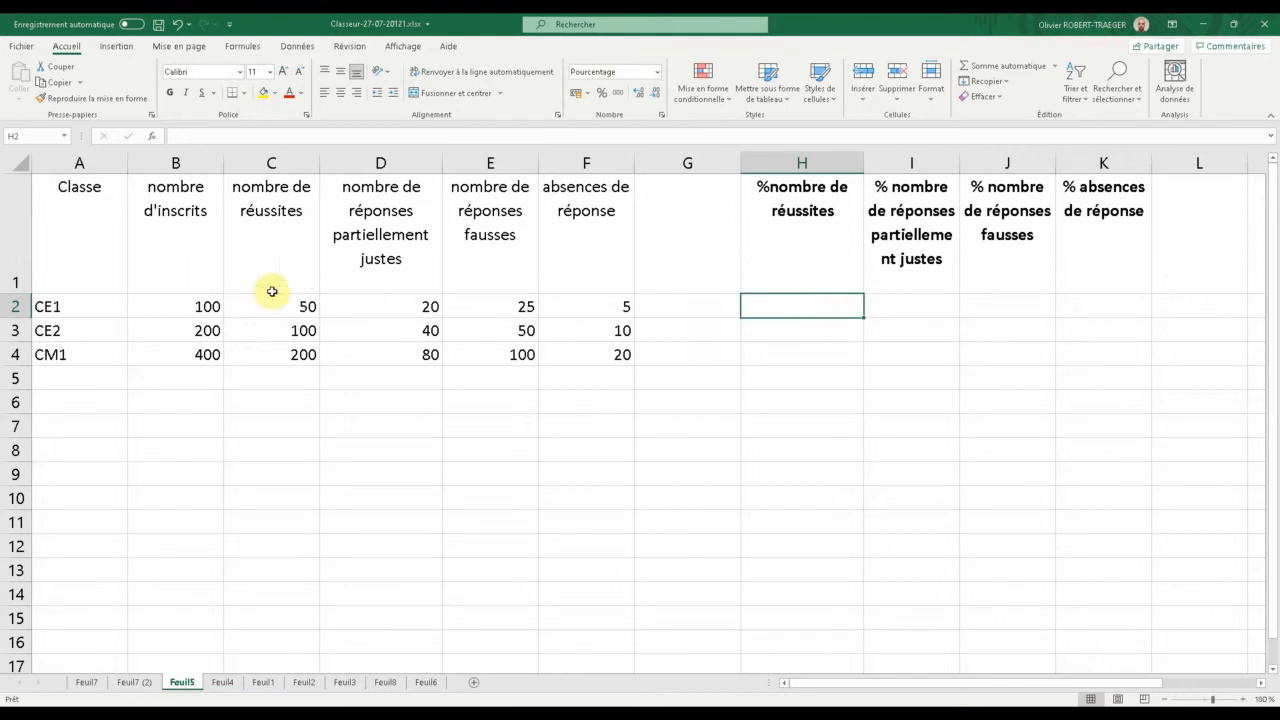
{"action": "left_click", "coordinate": [210, 306]}
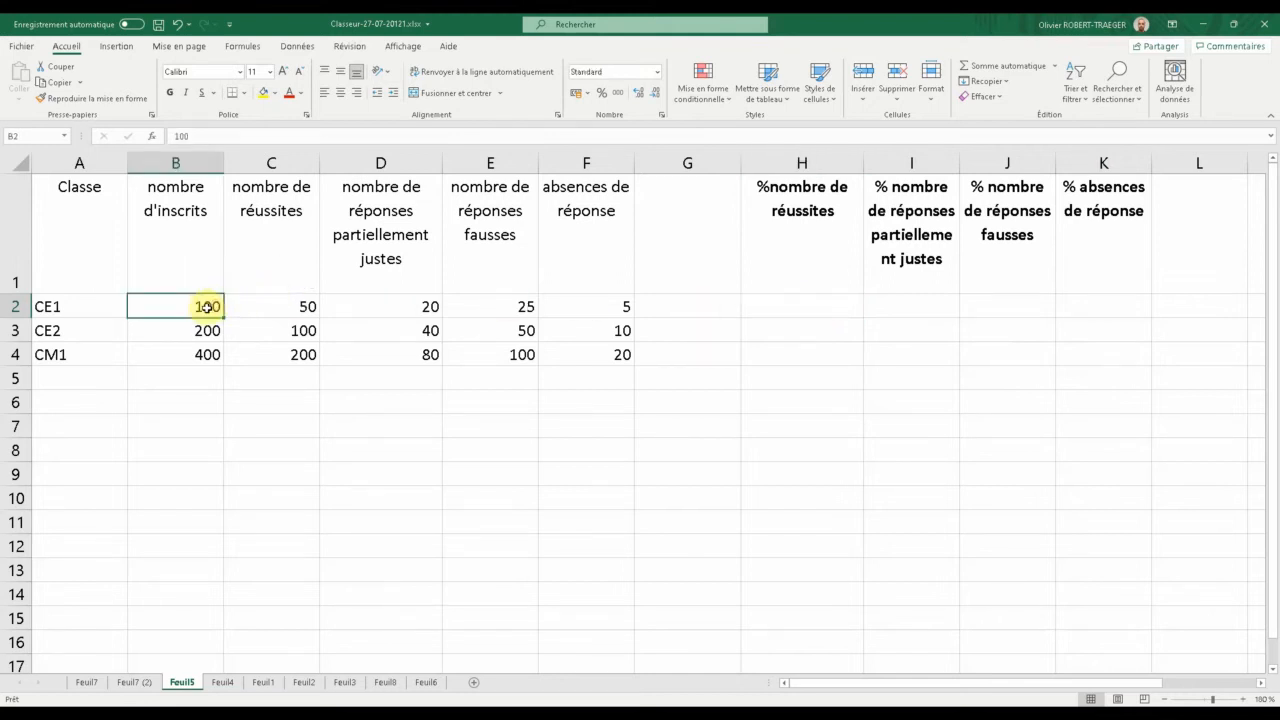
- Enter =C2/B2 in H2 for the CE1 success percentage and fill it across through K2
{"action": "left_click", "coordinate": [796, 308]}
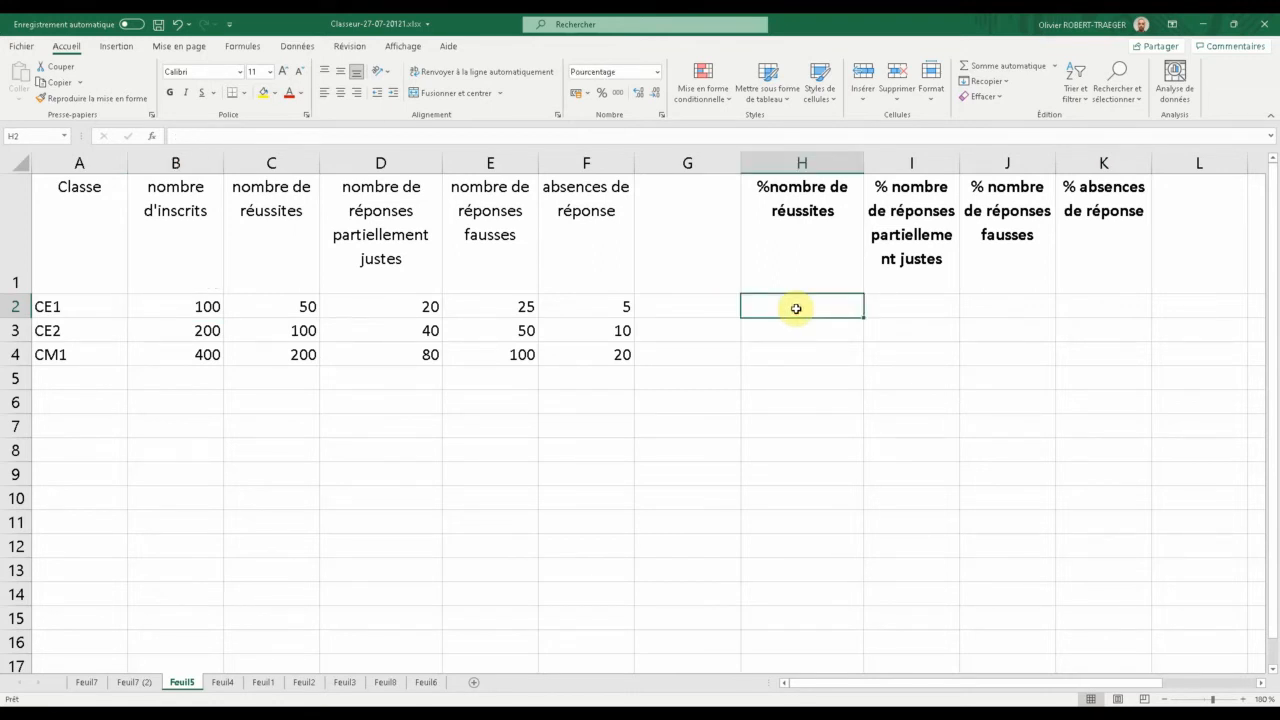
{"action": "type", "text": "="}
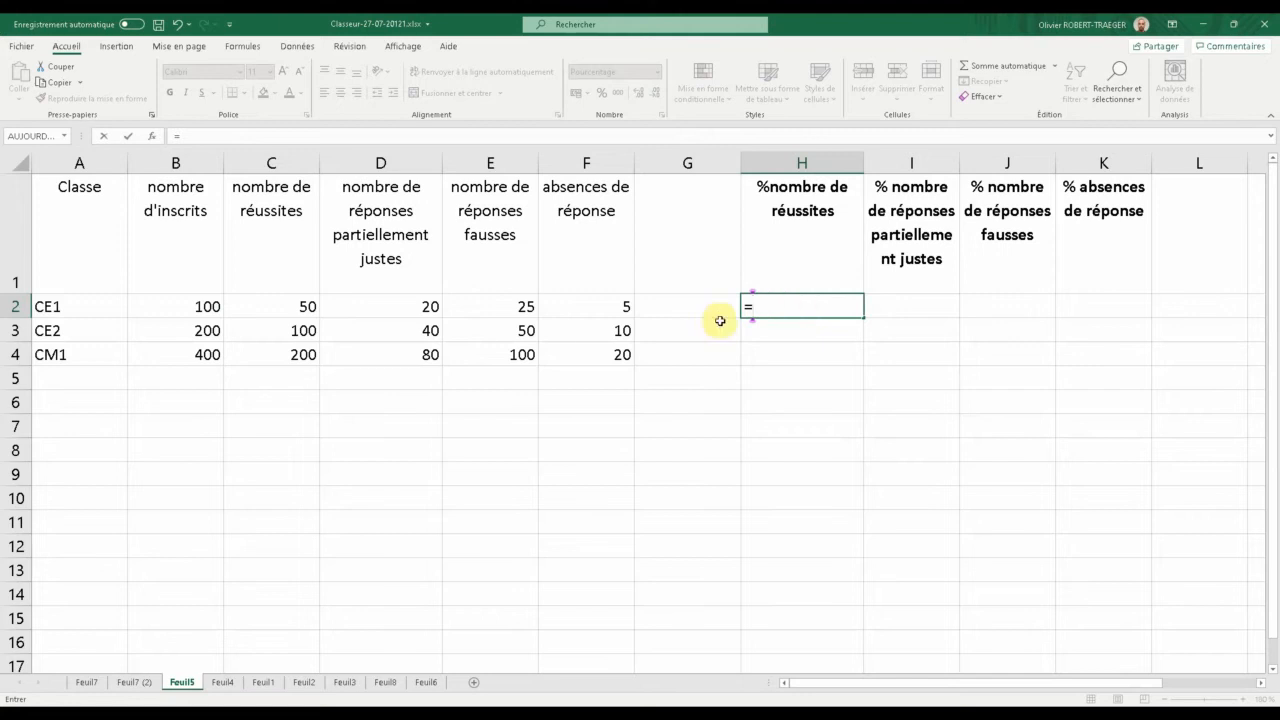
{"action": "left_click", "coordinate": [306, 306]}
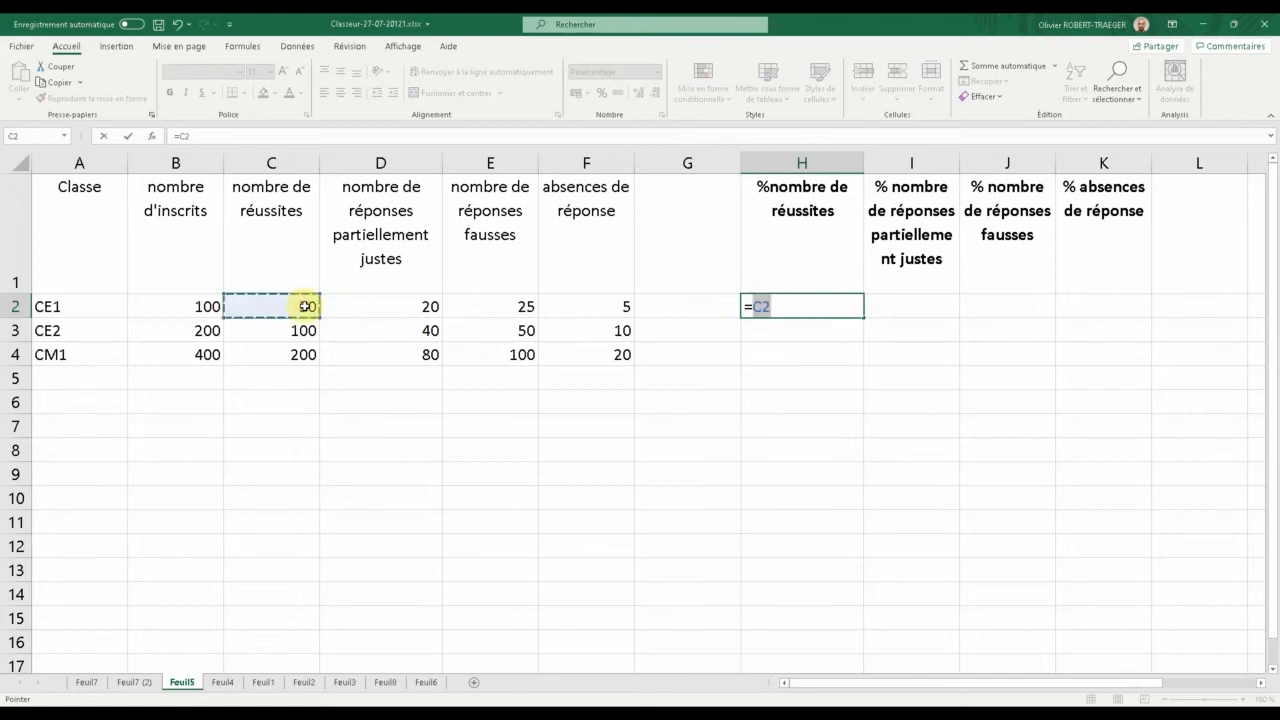
{"action": "type", "text": "/"}
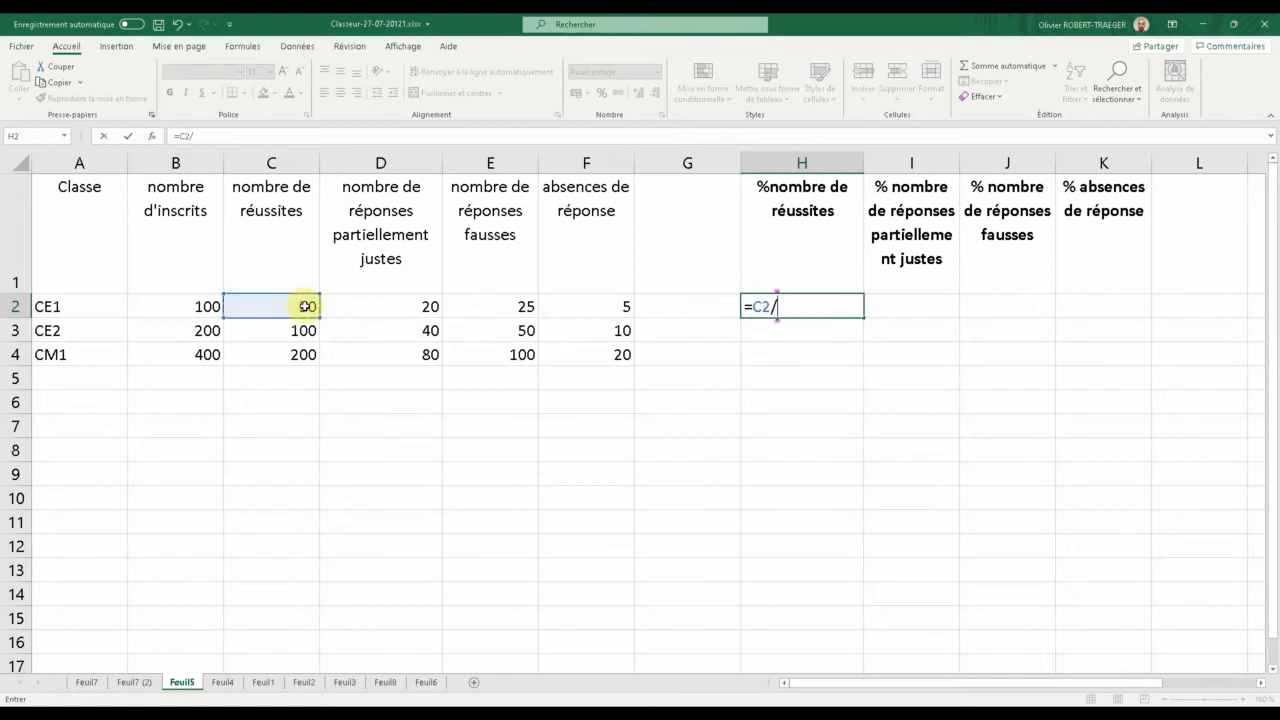
{"action": "left_click", "coordinate": [199, 306]}
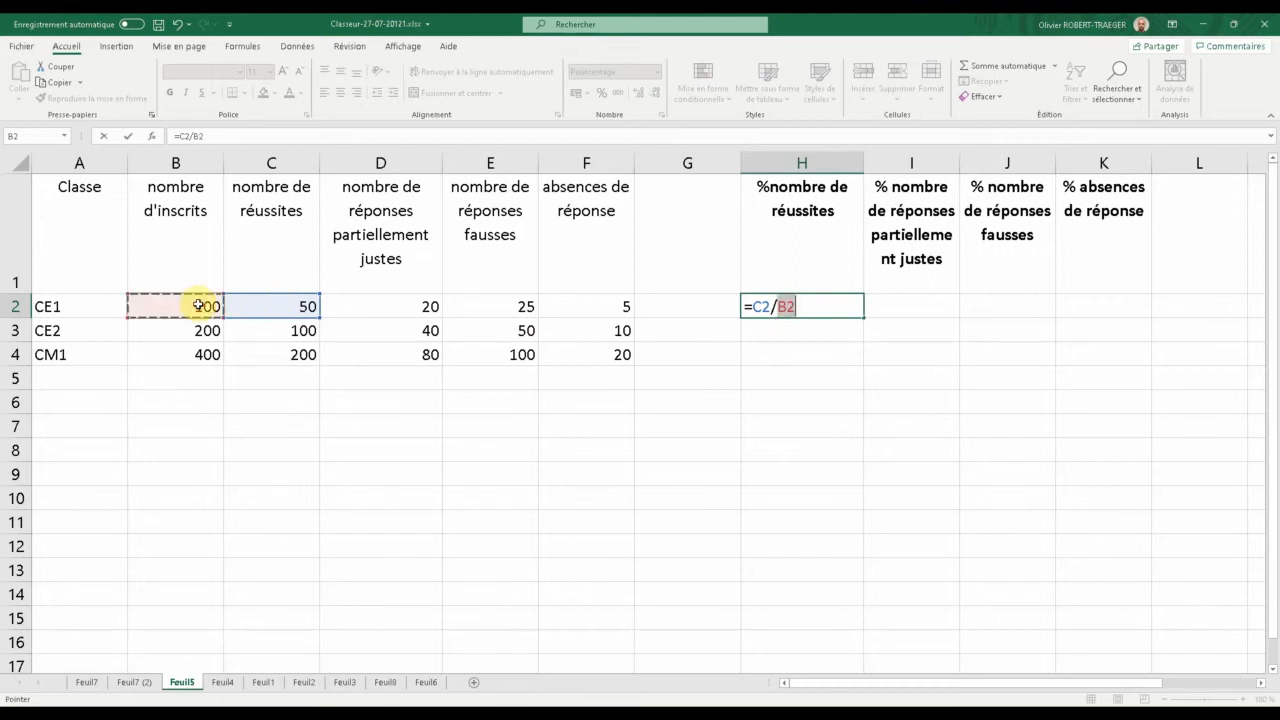
{"action": "key", "text": "Return"}
{"action": "left_click", "coordinate": [851, 306]}
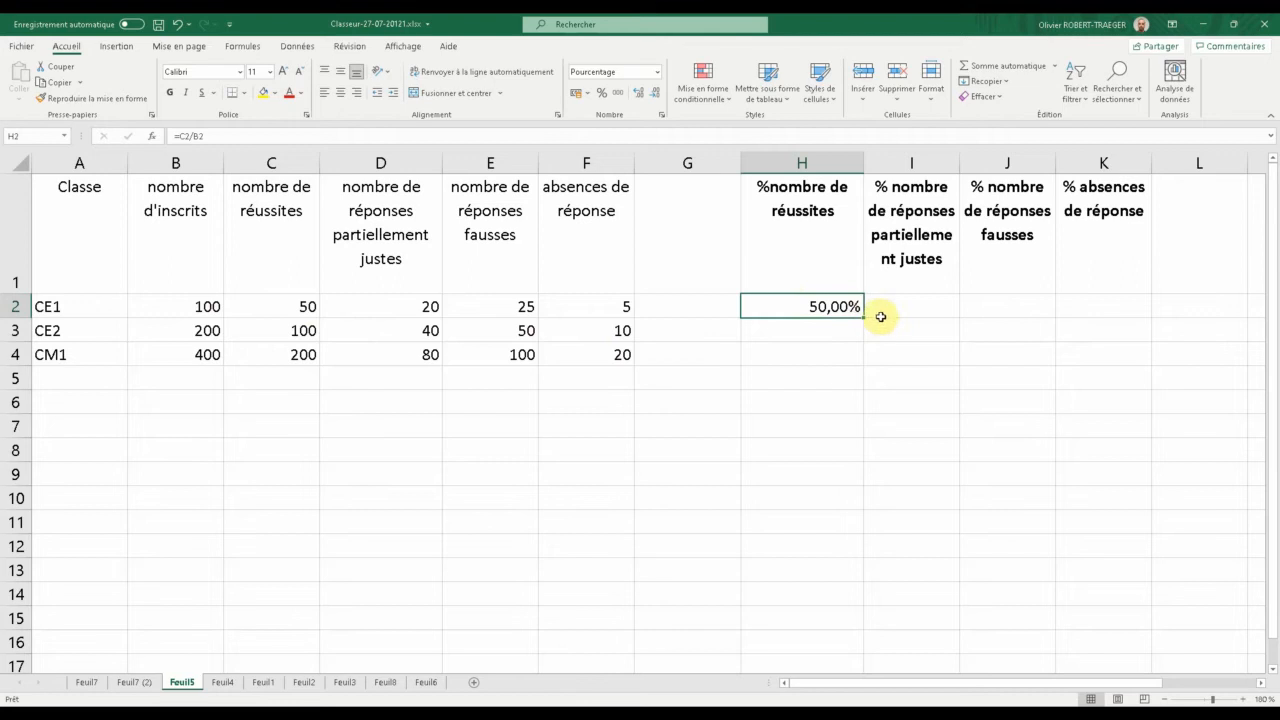
{"action": "left_click_drag", "start_coordinate": [857, 316], "coordinate": [1110, 316]}
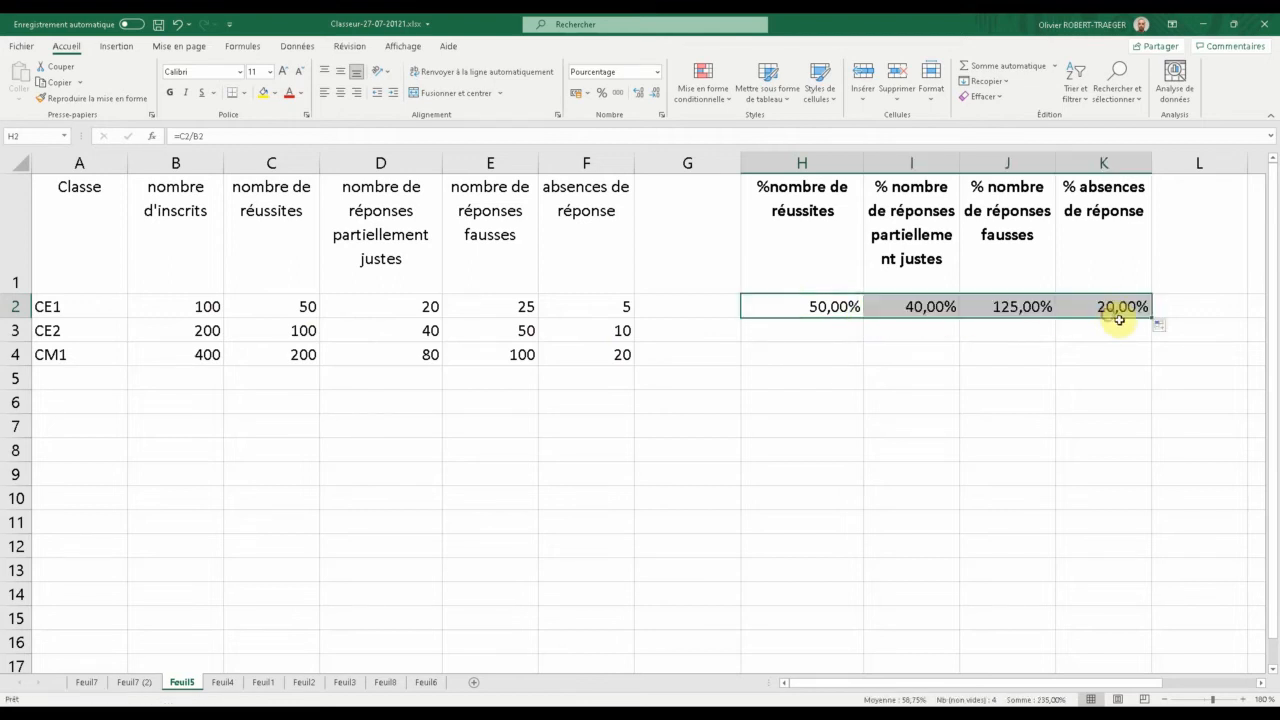
- Inspect the copied formula in I2 to see which cells it references, comparing it with H2 and the enrolment in B2
{"action": "left_click", "coordinate": [927, 307]}
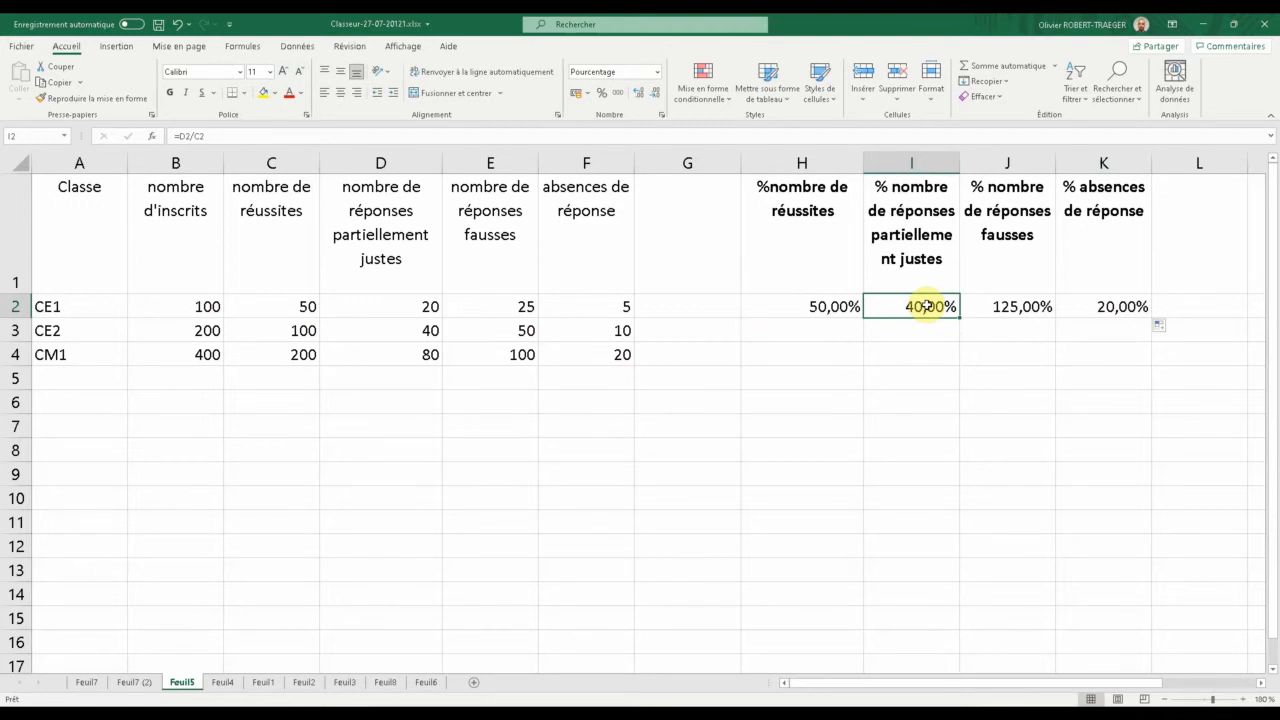
{"action": "double_click", "coordinate": [927, 307]}
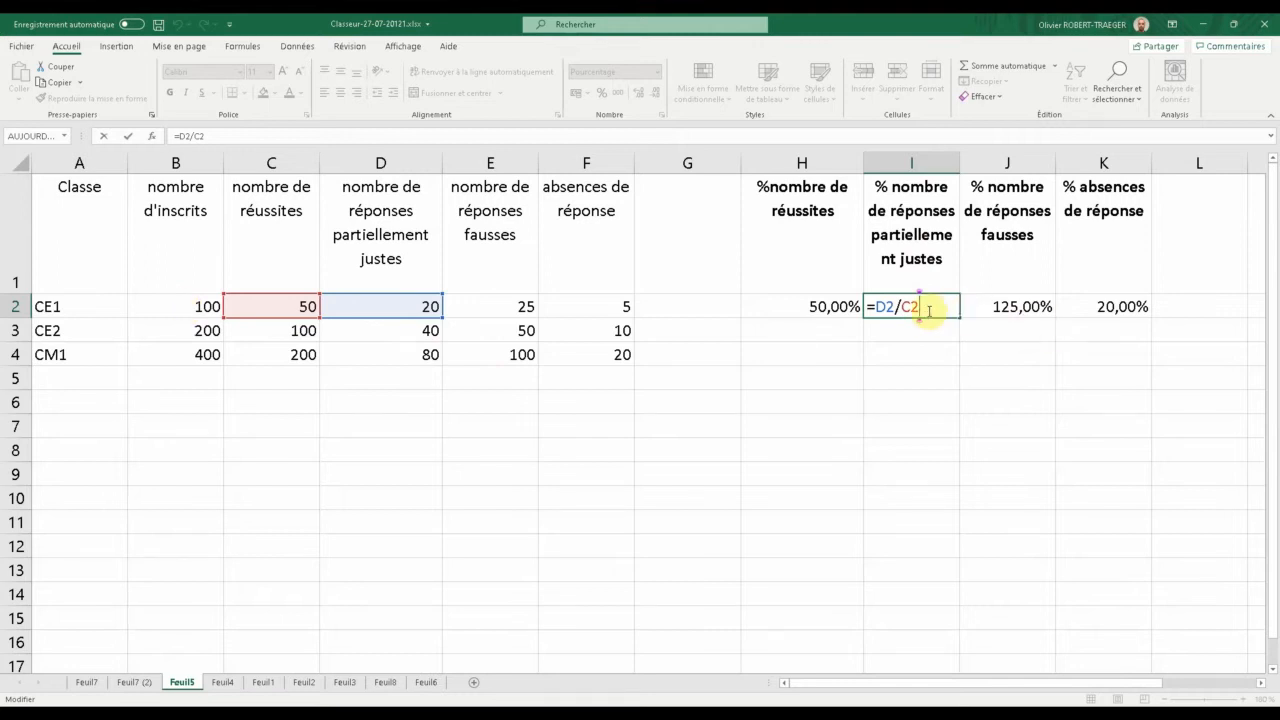
{"action": "left_click", "coordinate": [829, 305]}
{"action": "left_click", "coordinate": [206, 305]}
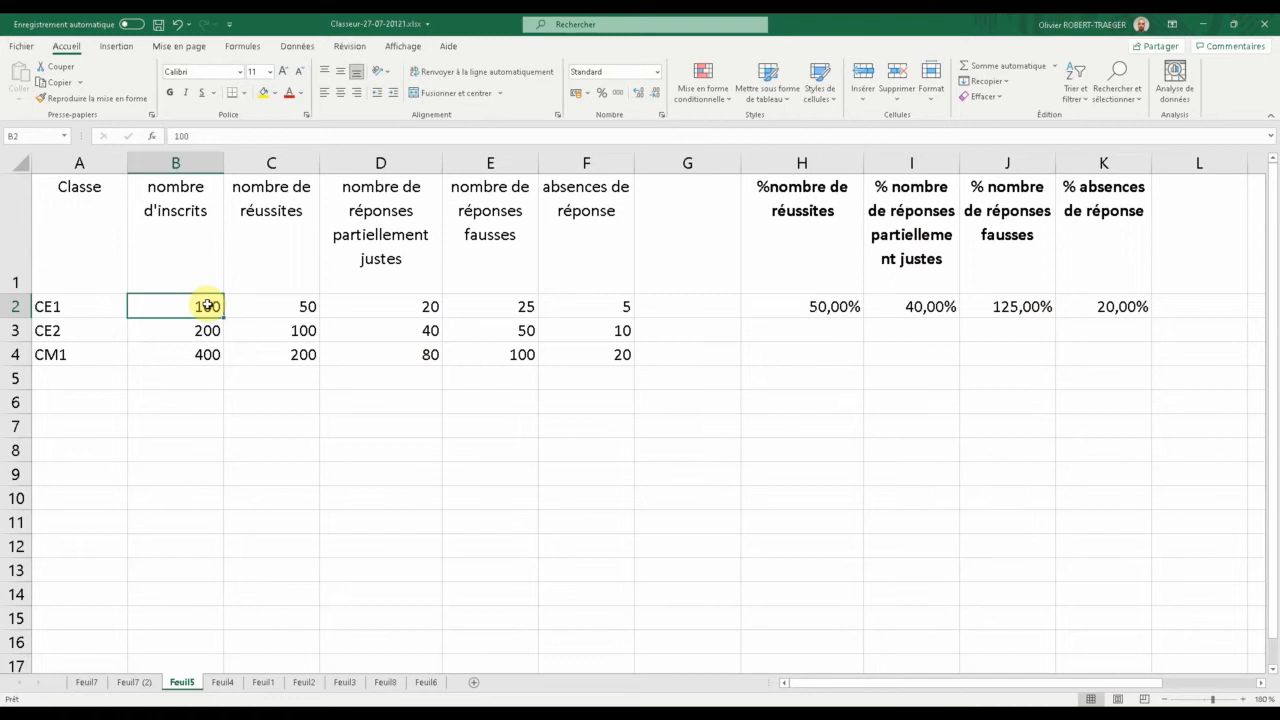
- Make the enrolment reference in H2 absolute so the formula reads =C2/$B$2, and fill it across through K2
{"action": "left_click", "coordinate": [811, 303]}
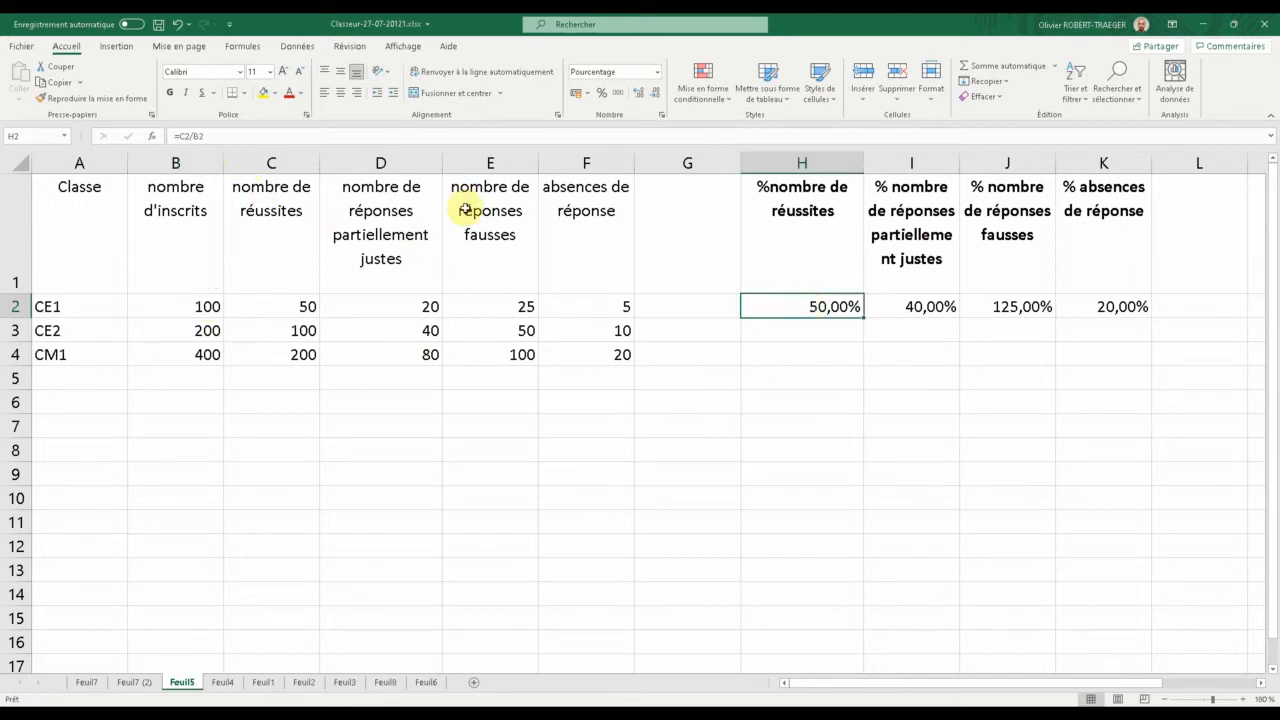
{"action": "key", "text": "F2"}
{"action": "left_click", "coordinate": [779, 307]}
{"action": "type", "text": "$"}
{"action": "left_click", "coordinate": [797, 312]}
{"action": "type", "text": "$"}
{"action": "key", "text": "Return"}
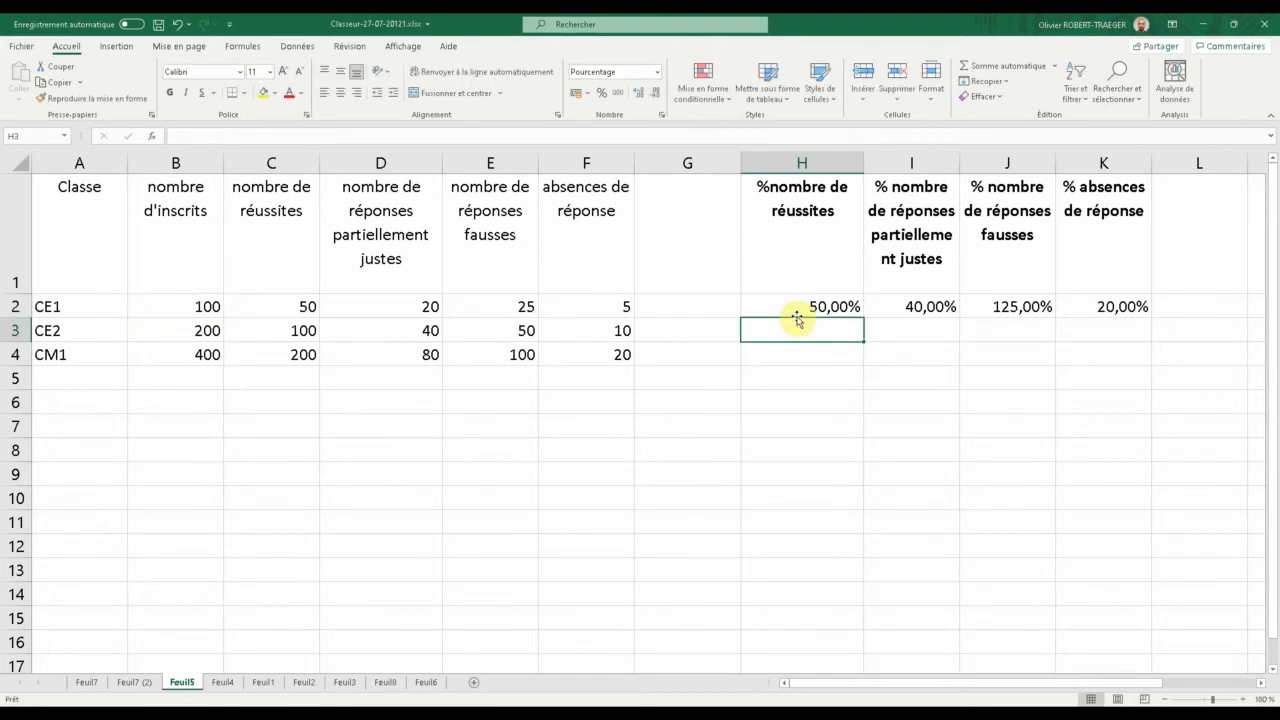
{"action": "left_click", "coordinate": [829, 302]}
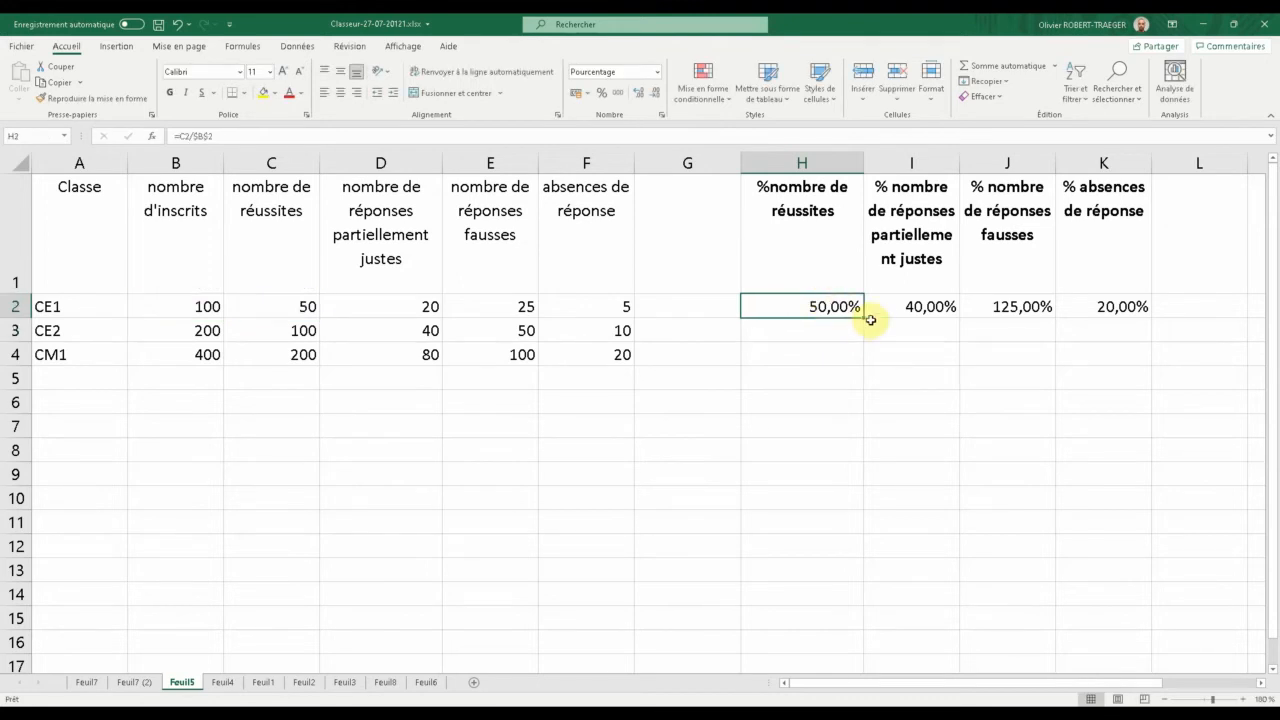
{"action": "left_click_drag", "start_coordinate": [865, 318], "coordinate": [1131, 322]}
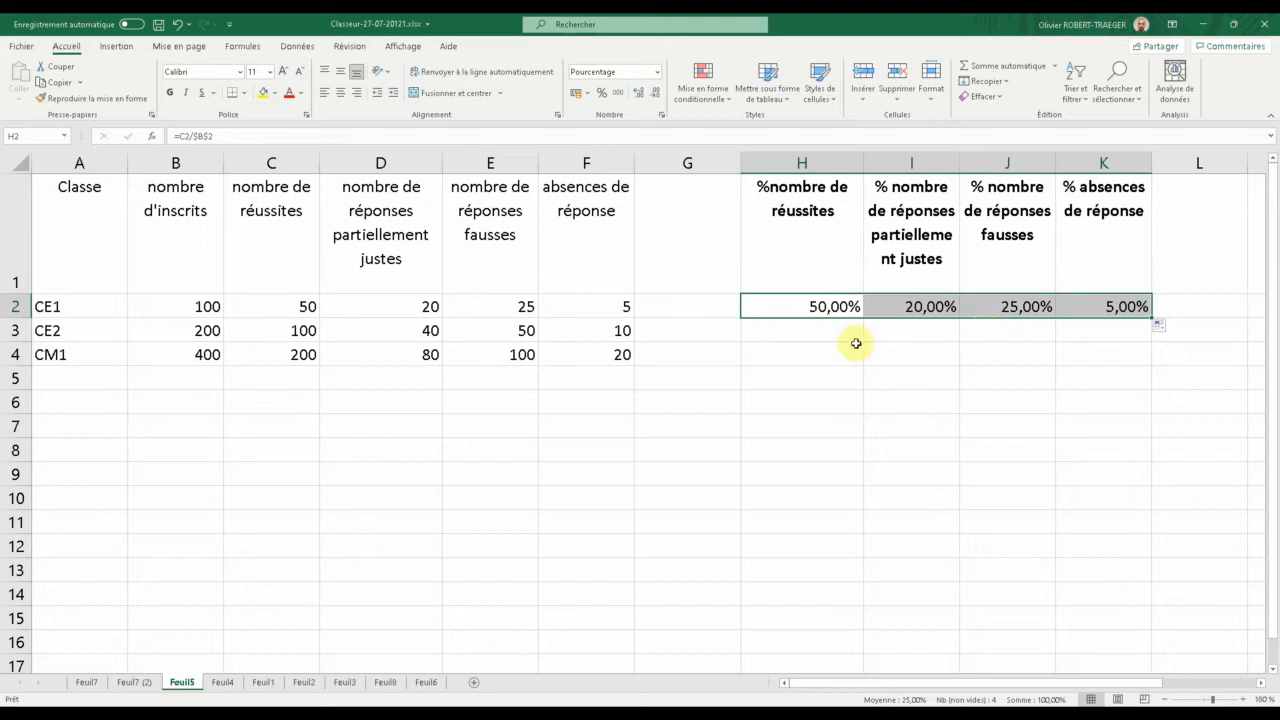
- Check the formulas in H2, I2 and J2 against the CE1 counts in row 2 and the enrolment in B2
{"action": "left_click", "coordinate": [304, 306]}
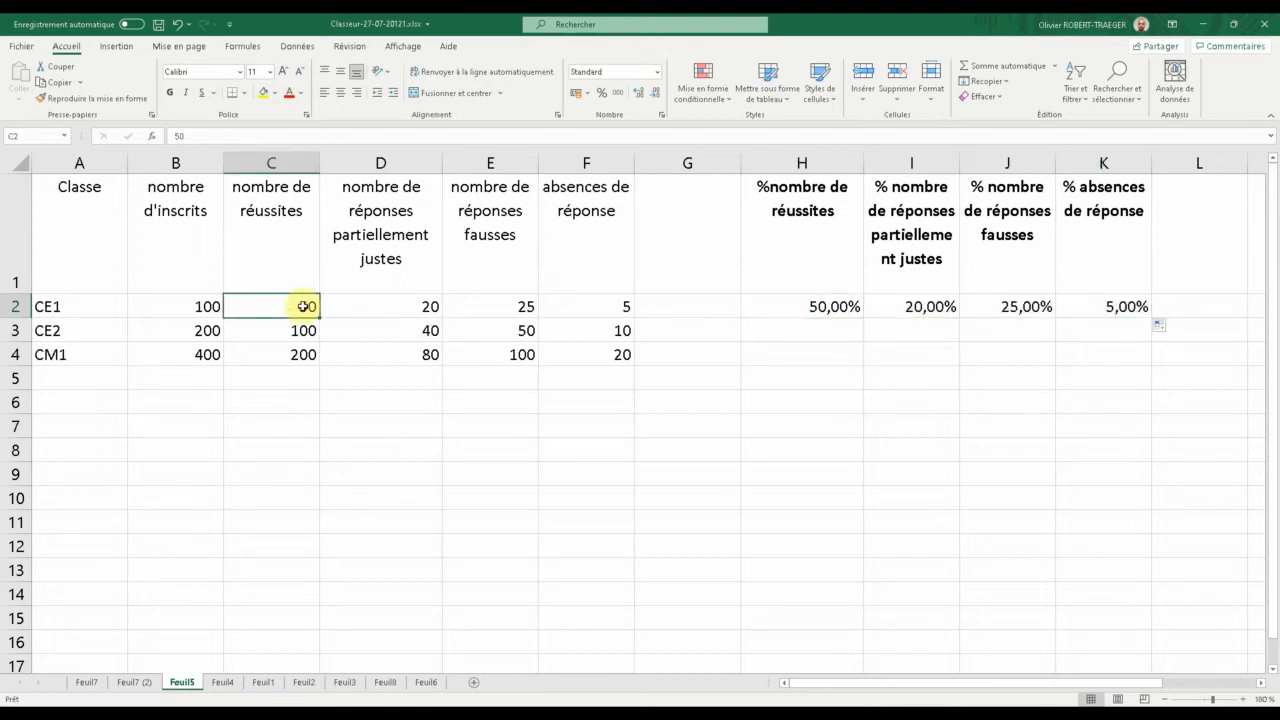
{"action": "left_click", "coordinate": [820, 306]}
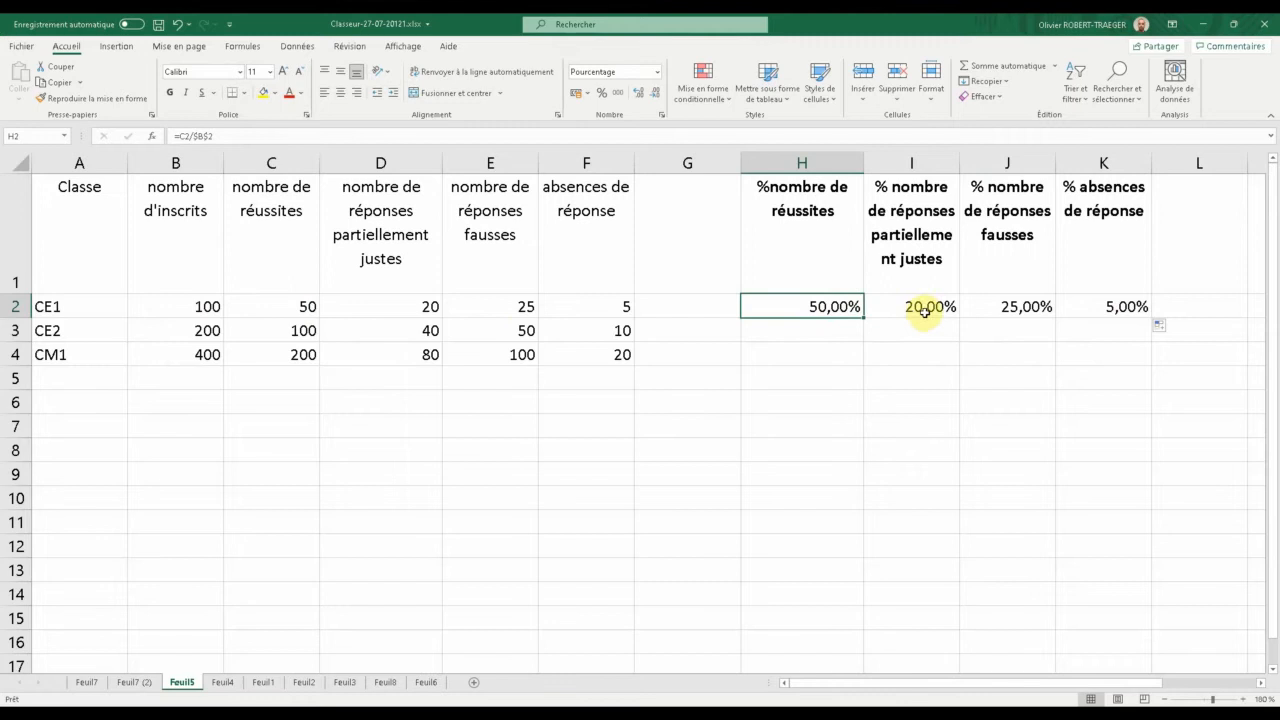
{"action": "left_click", "coordinate": [420, 307]}
{"action": "left_click", "coordinate": [930, 307]}
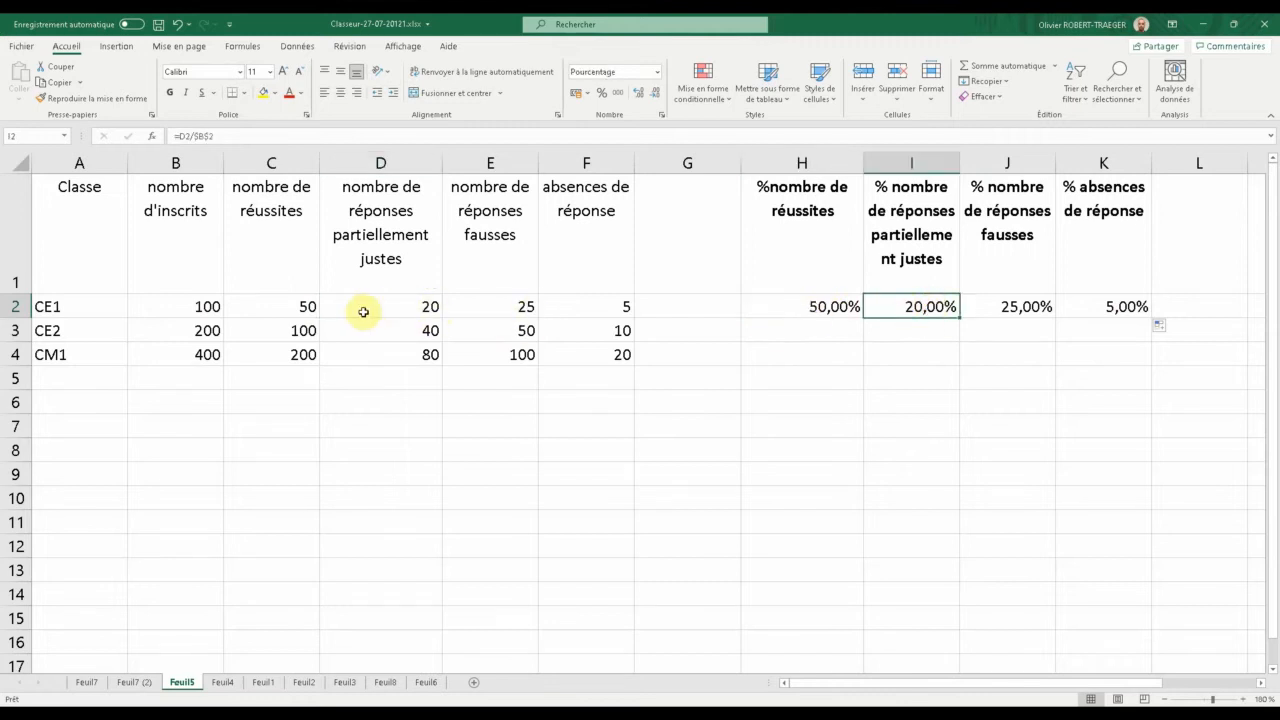
{"action": "left_click", "coordinate": [1020, 306]}
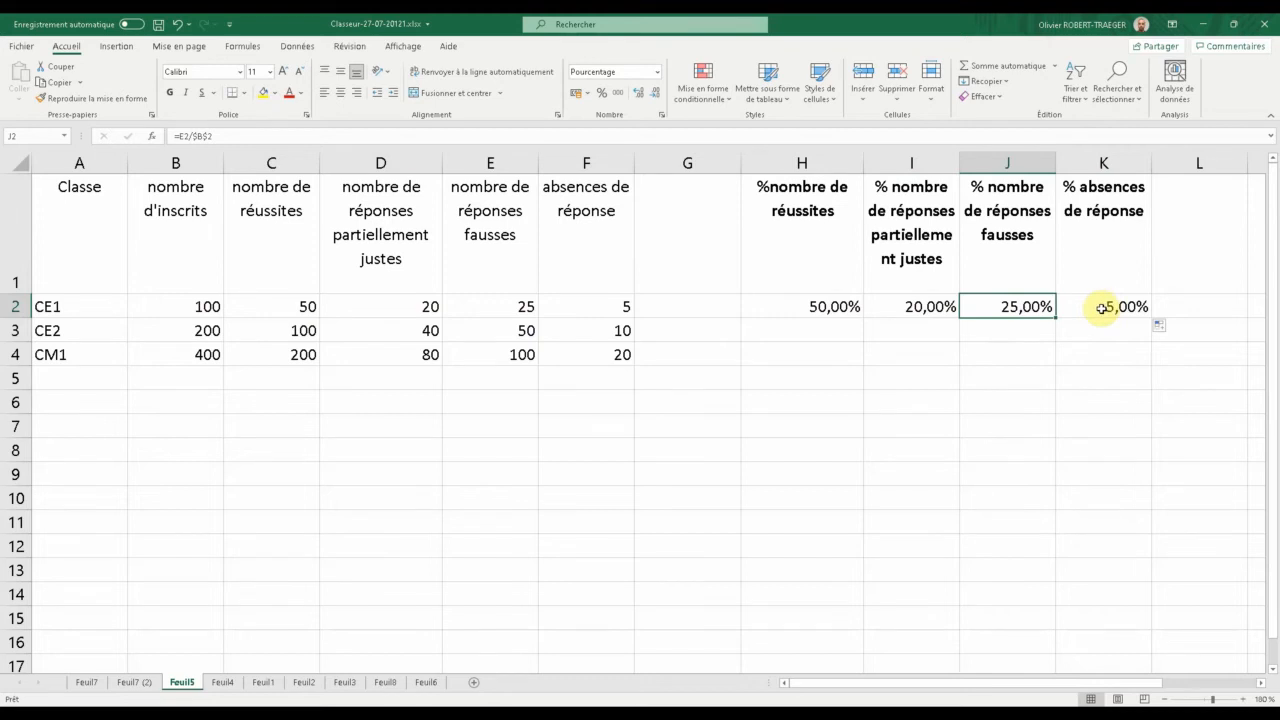
{"action": "key", "text": "F2"}
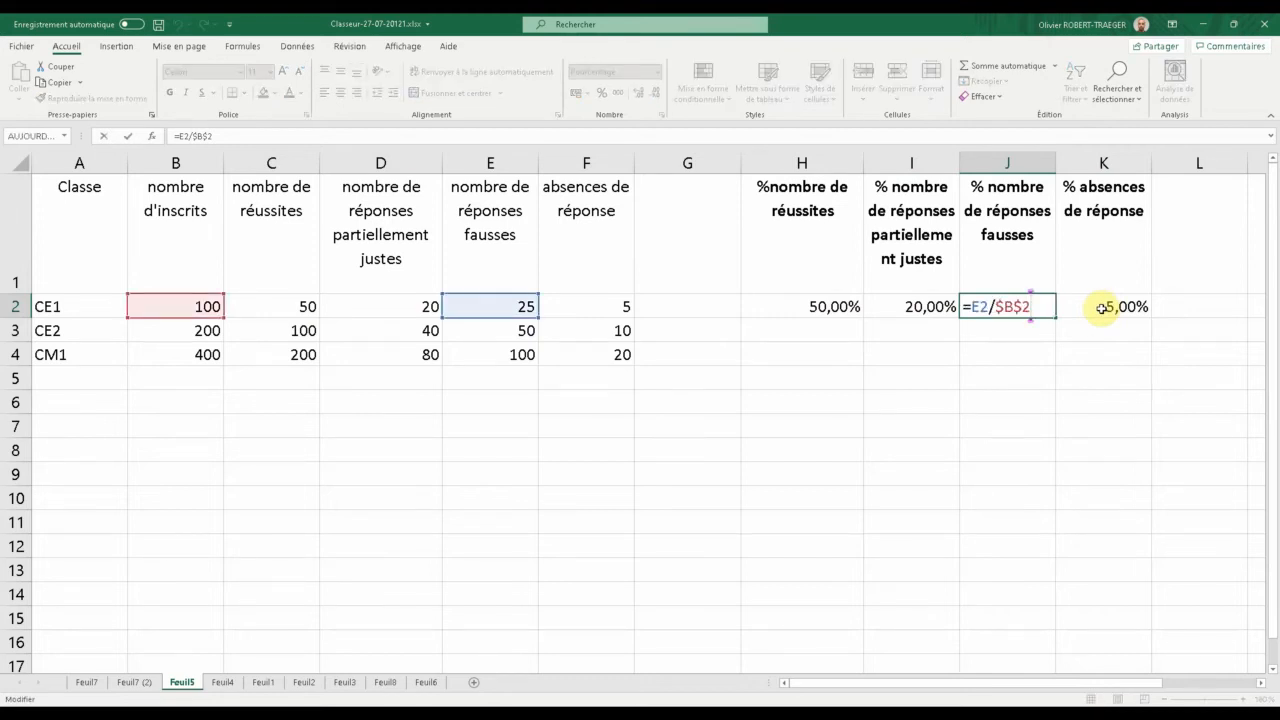
- Fill the CE1 percentage formulas in H2 to K2 down to the CE2 and CM1 rows
{"action": "left_click", "coordinate": [835, 306]}
{"action": "left_click_drag", "start_coordinate": [835, 306], "coordinate": [1120, 309]}
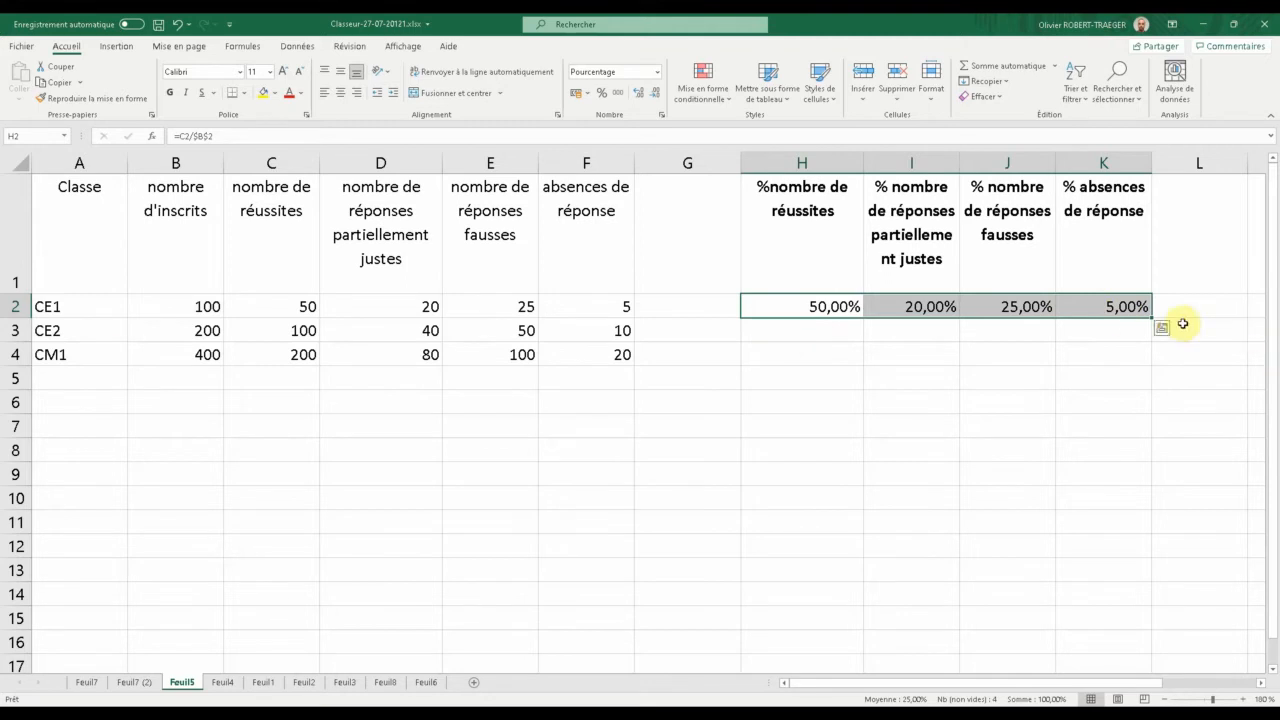
{"action": "left_click_drag", "start_coordinate": [1151, 319], "coordinate": [1152, 366]}
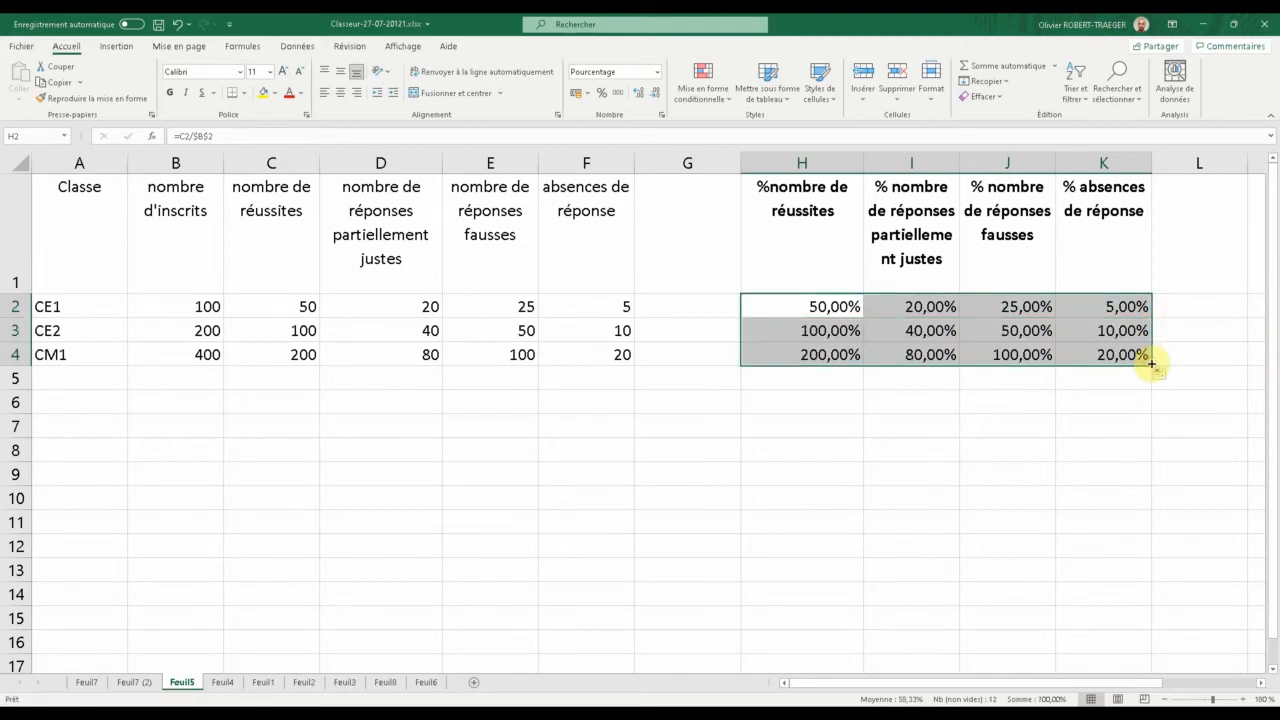
- Inspect the copied CE2 formula in H3 to see which enrolment cell it divides by, comparing it with B3
{"action": "left_click", "coordinate": [828, 355]}
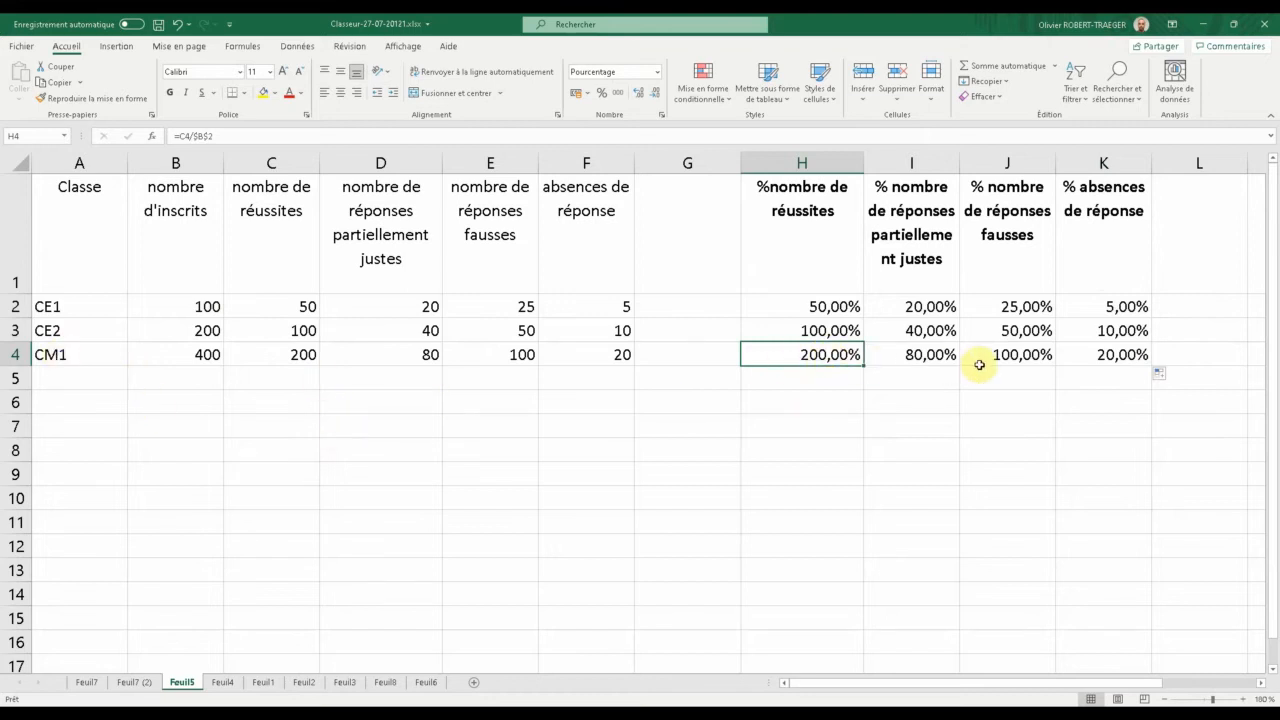
{"action": "left_click_drag", "start_coordinate": [829, 306], "coordinate": [1103, 309]}
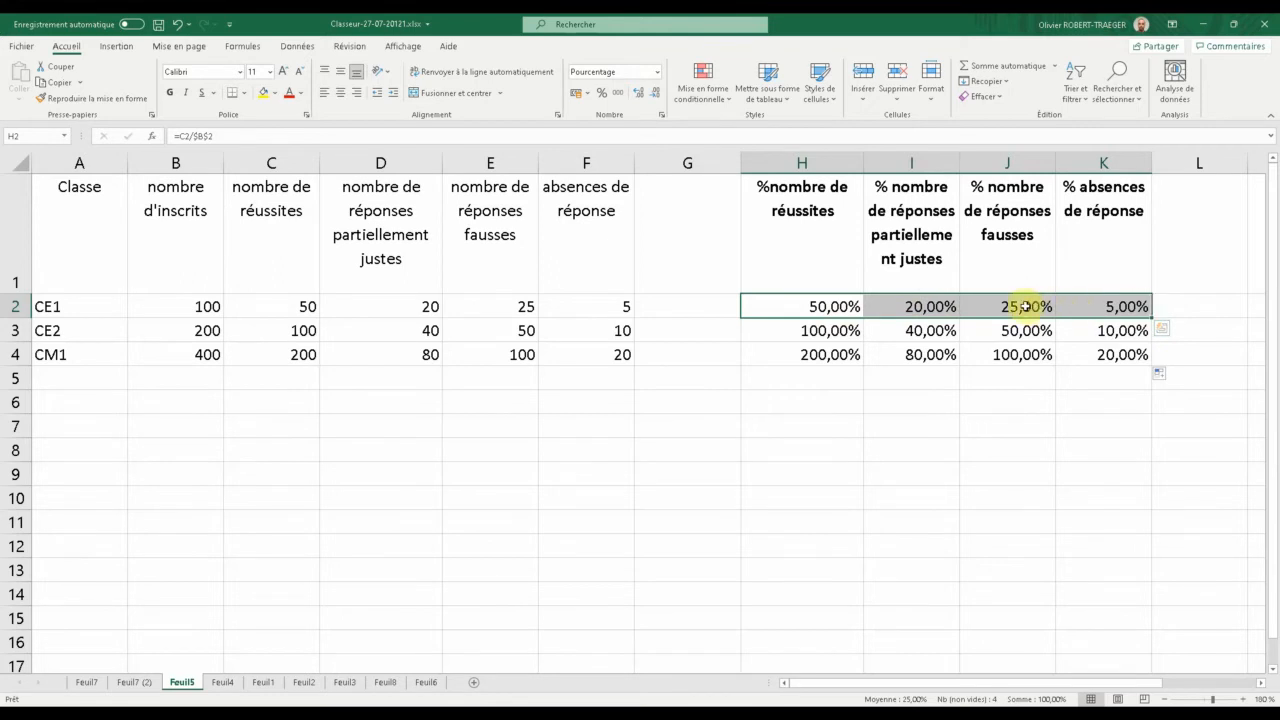
{"action": "left_click", "coordinate": [830, 331]}
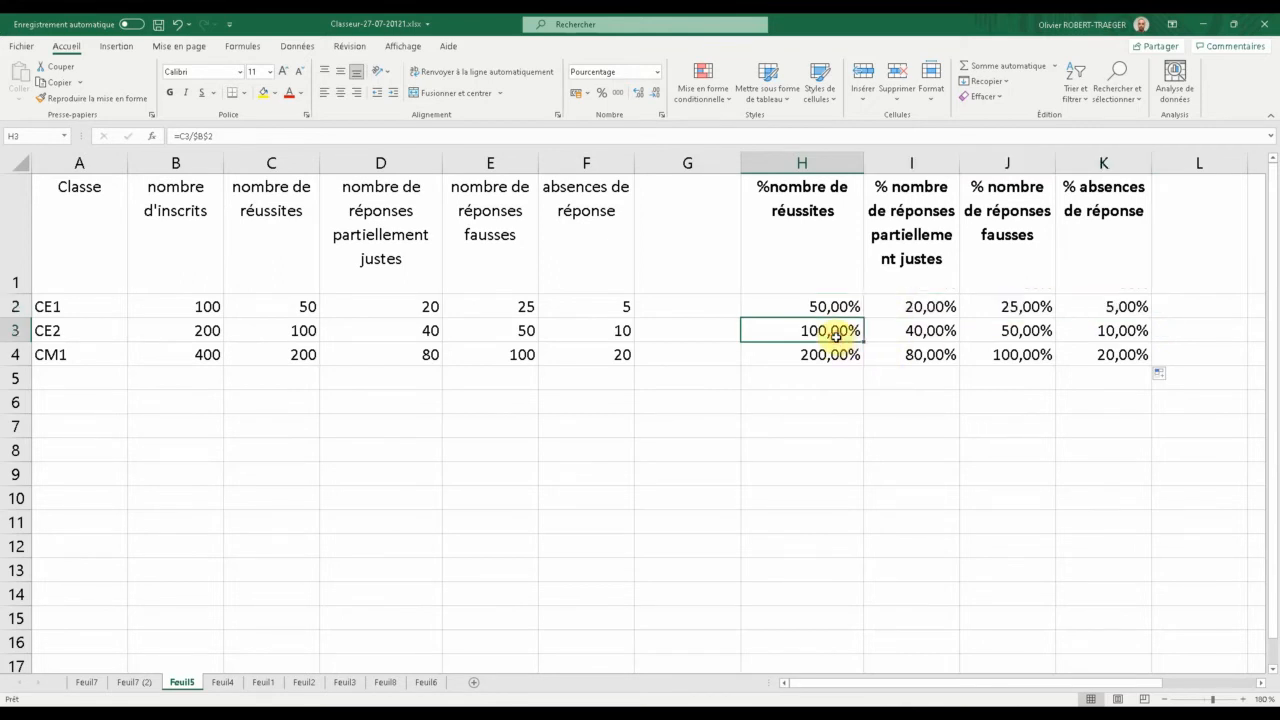
{"action": "left_click", "coordinate": [840, 364]}
{"action": "left_click", "coordinate": [836, 333]}
{"action": "double_click", "coordinate": [836, 333]}
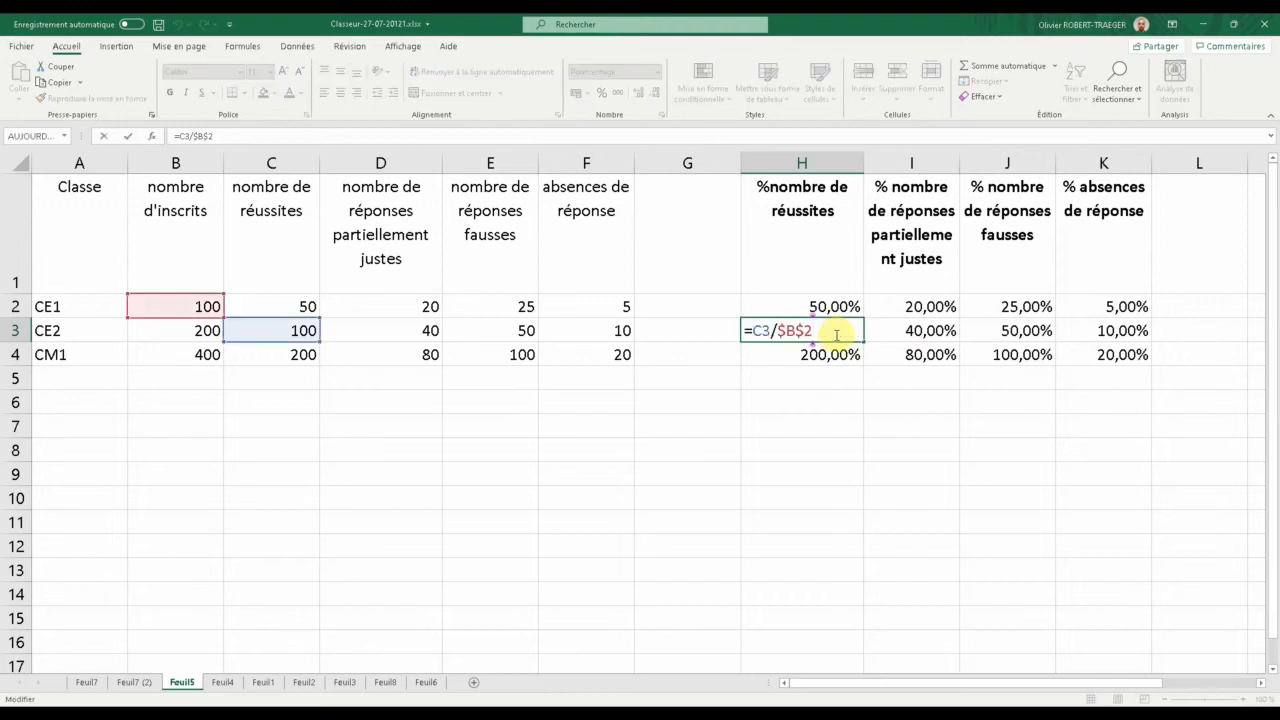
{"action": "left_click", "coordinate": [200, 331]}
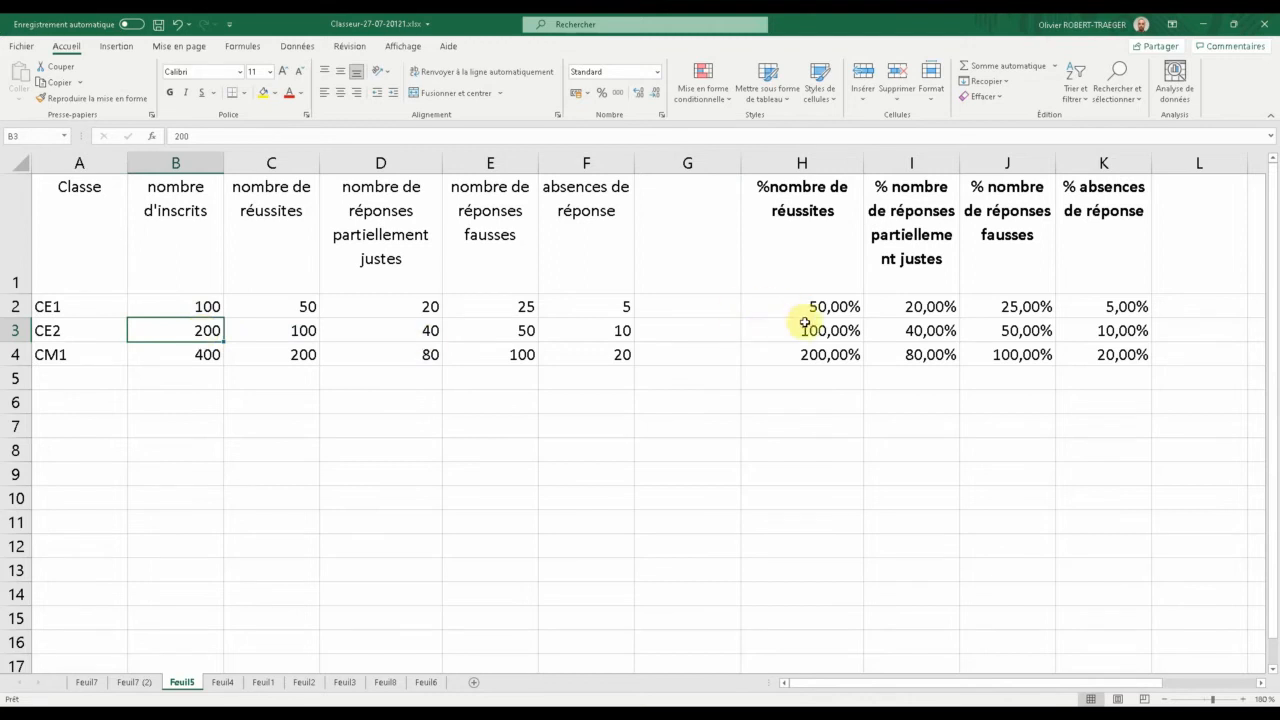
- Inspect the copied CM1 formula in H4 and compare its divisor with the class enrolments in B2 to B4
{"action": "left_click", "coordinate": [812, 356]}
{"action": "double_click", "coordinate": [816, 360]}
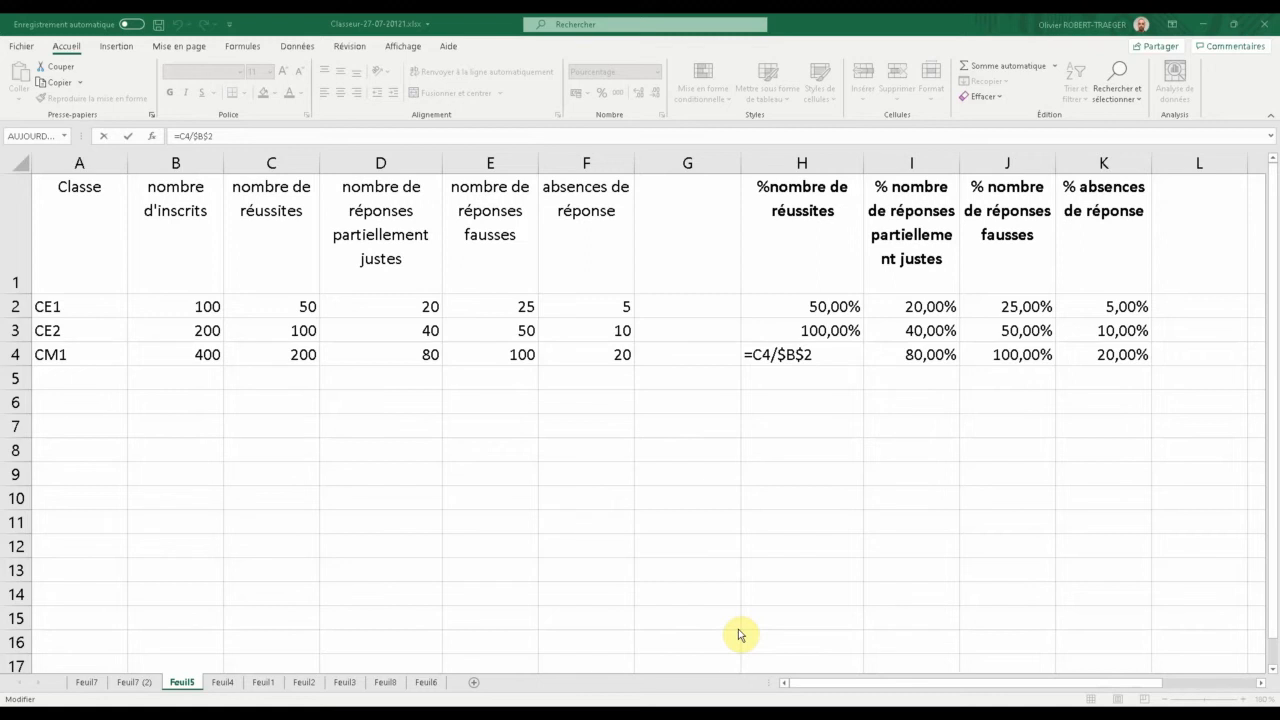
{"action": "left_click", "coordinate": [200, 306]}
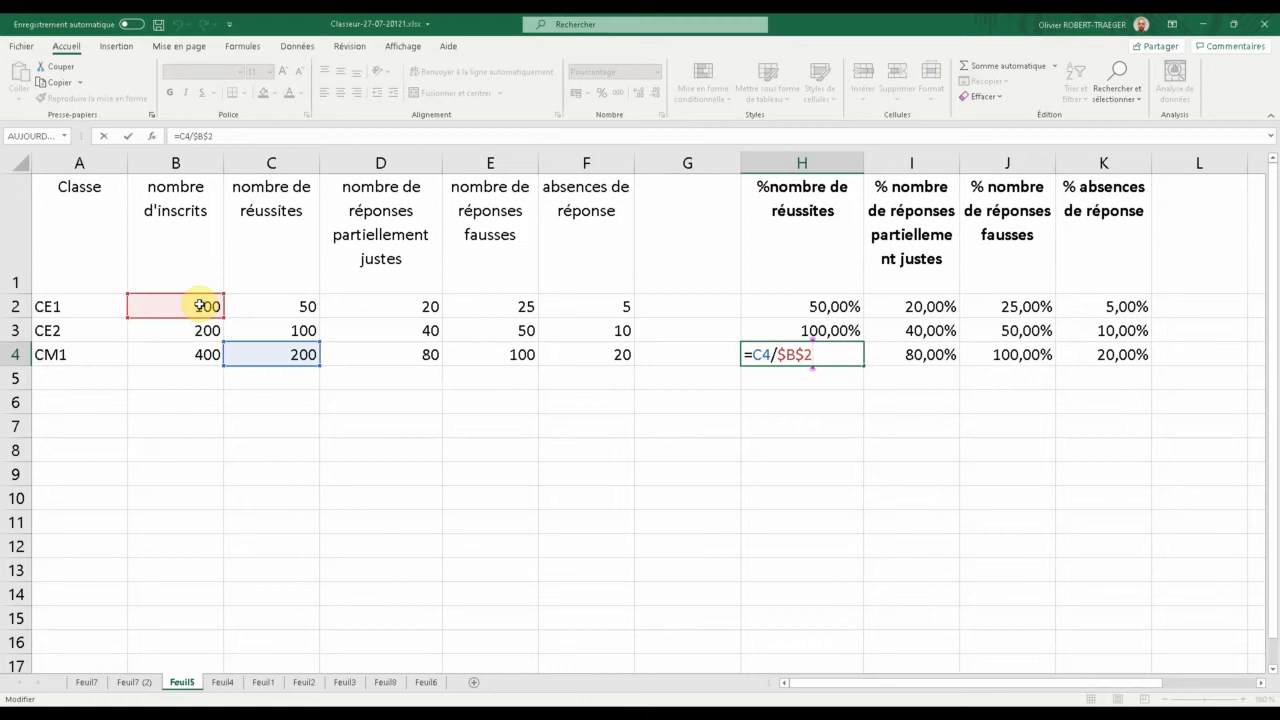
{"action": "left_click", "coordinate": [190, 330]}
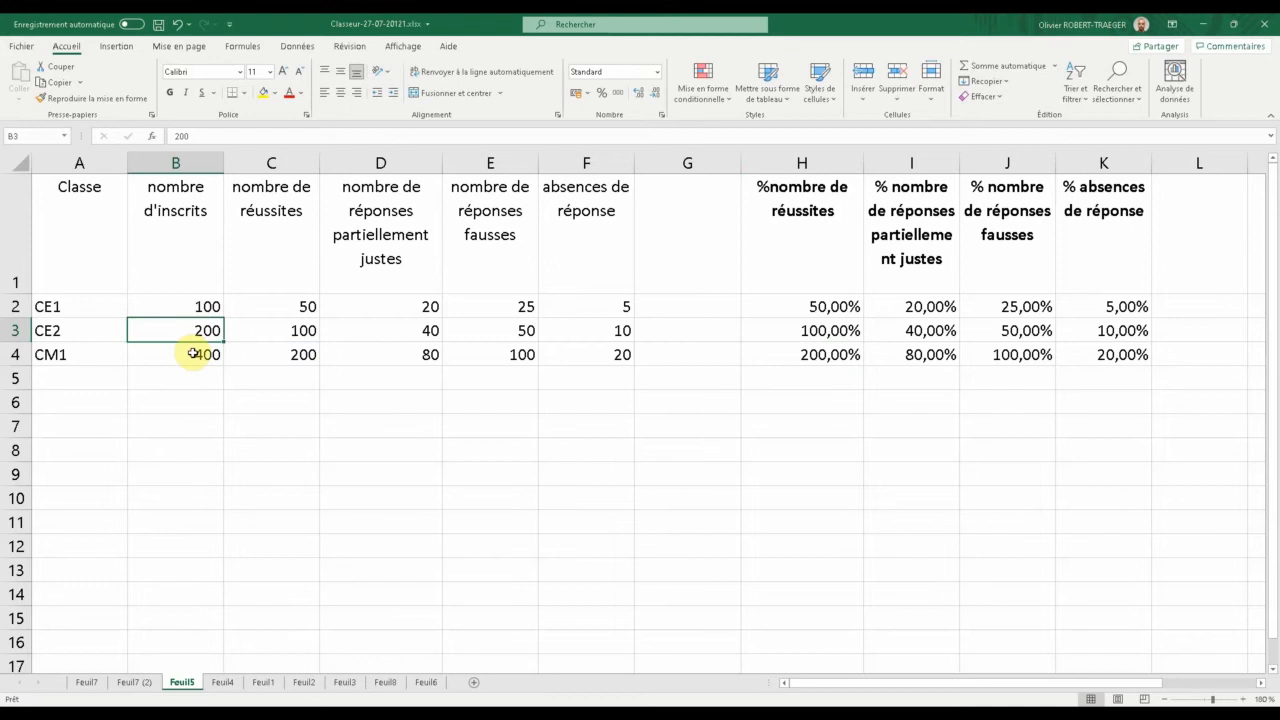
{"action": "left_click", "coordinate": [200, 308]}
{"action": "left_click", "coordinate": [195, 335]}
{"action": "left_click", "coordinate": [201, 357]}
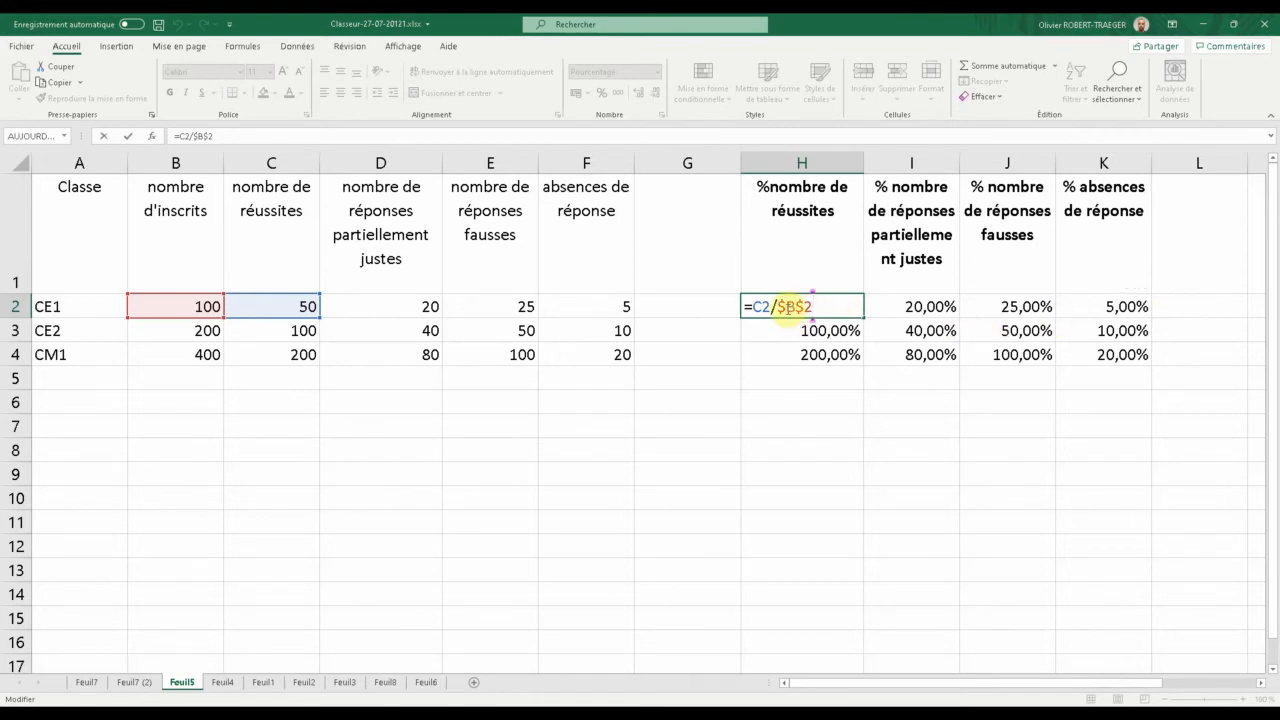
- Remove the row lock from the enrolment reference in H2 so the formula reads =C2/$B2
{"action": "left_click", "coordinate": [803, 307]}
{"action": "key", "text": "BackSpace"}
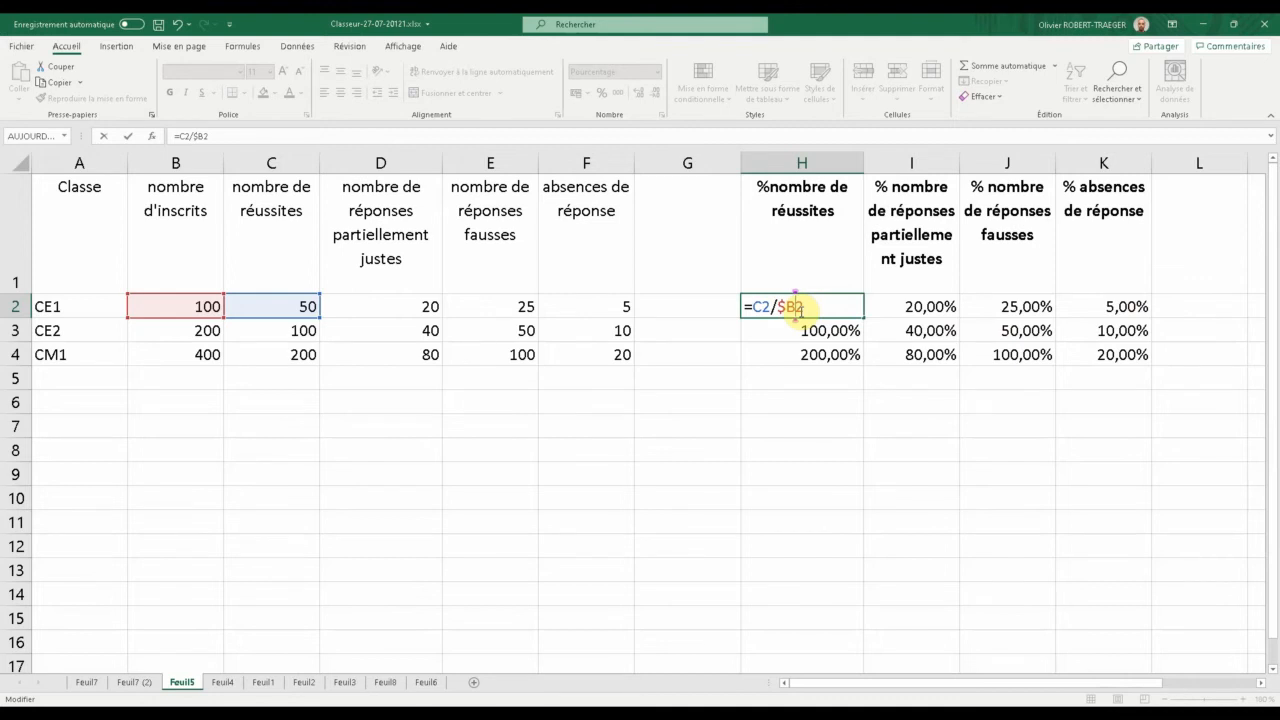
{"action": "key", "text": "Return"}
- Fill the H2 formula across through K2, and fill that row down through row 4 for CE2 and CM1
{"action": "left_click", "coordinate": [806, 308]}
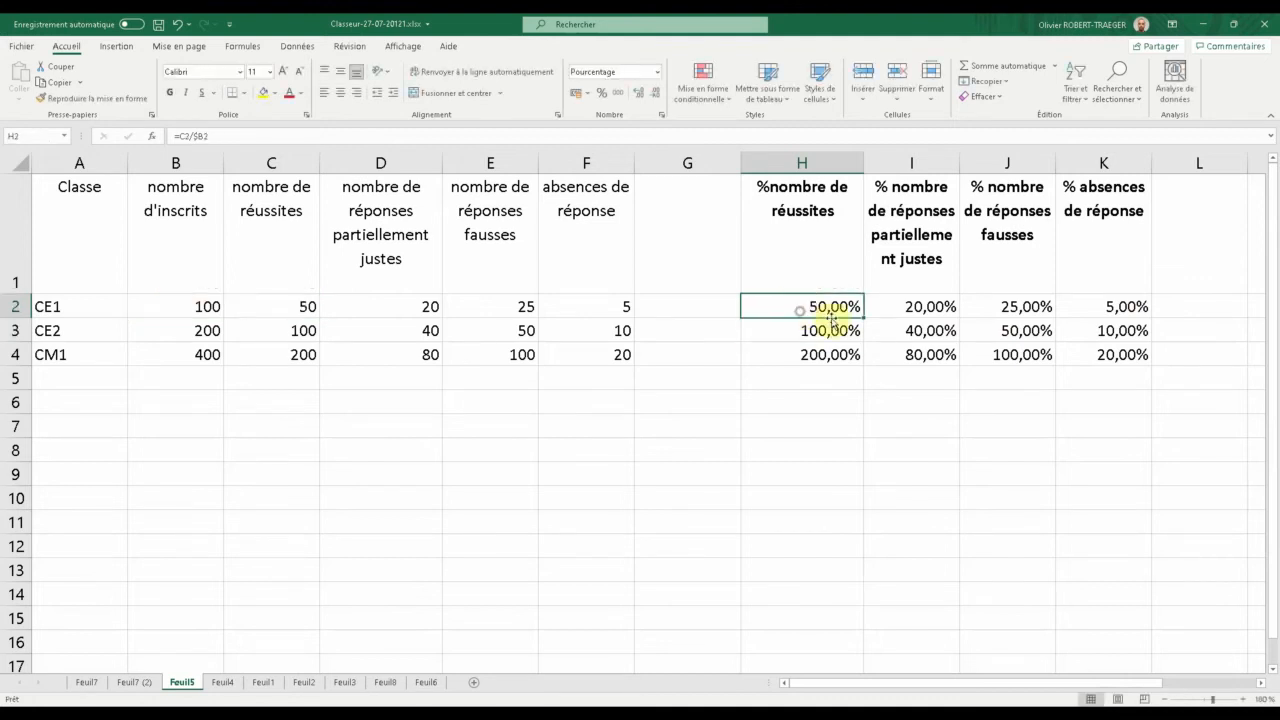
{"action": "left_click_drag", "start_coordinate": [862, 312], "coordinate": [1123, 313]}
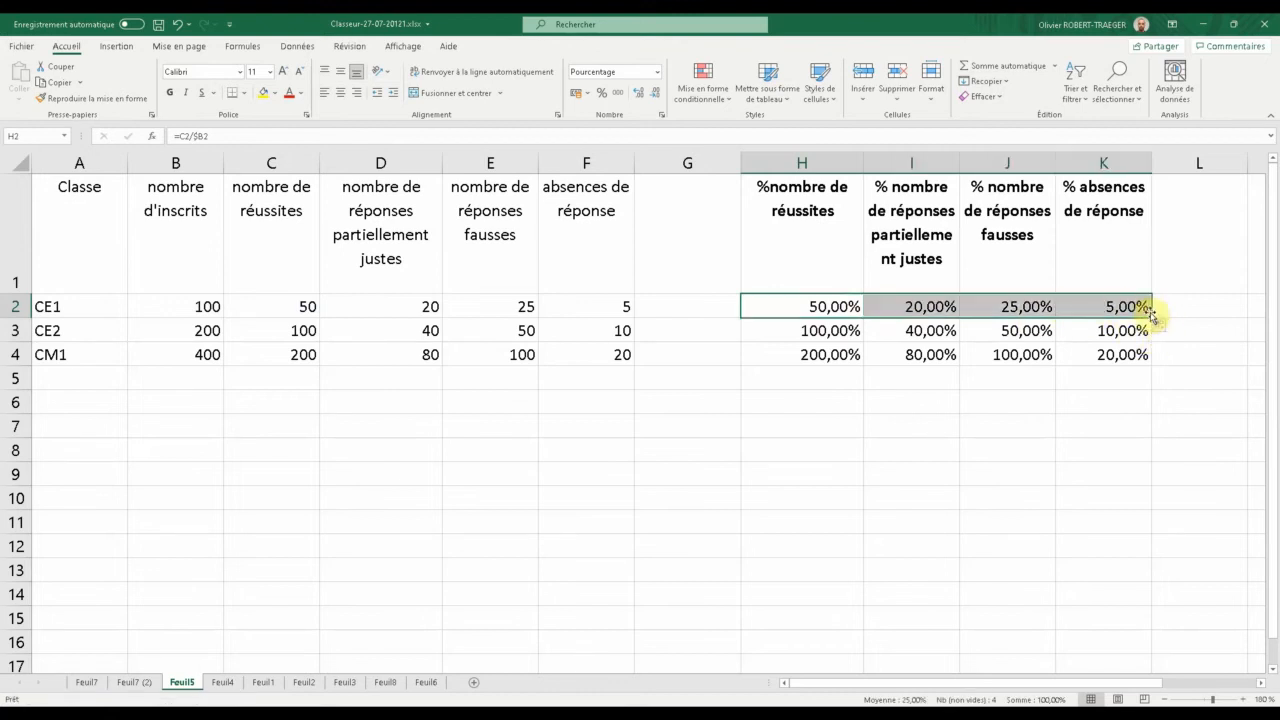
{"action": "left_click_drag", "start_coordinate": [1155, 317], "coordinate": [1146, 355]}
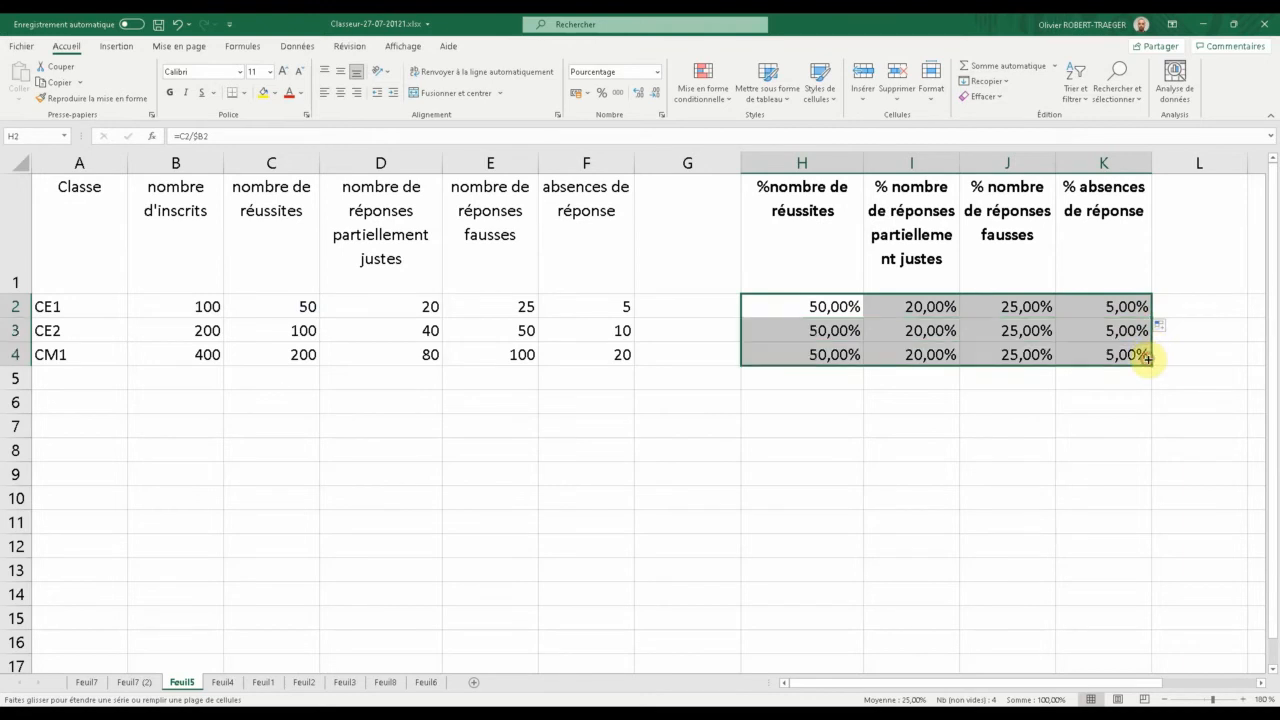
- Inspect the copied formulas in H3 and I3 to verify which result and enrolment cells they reference
{"action": "left_click", "coordinate": [845, 331]}
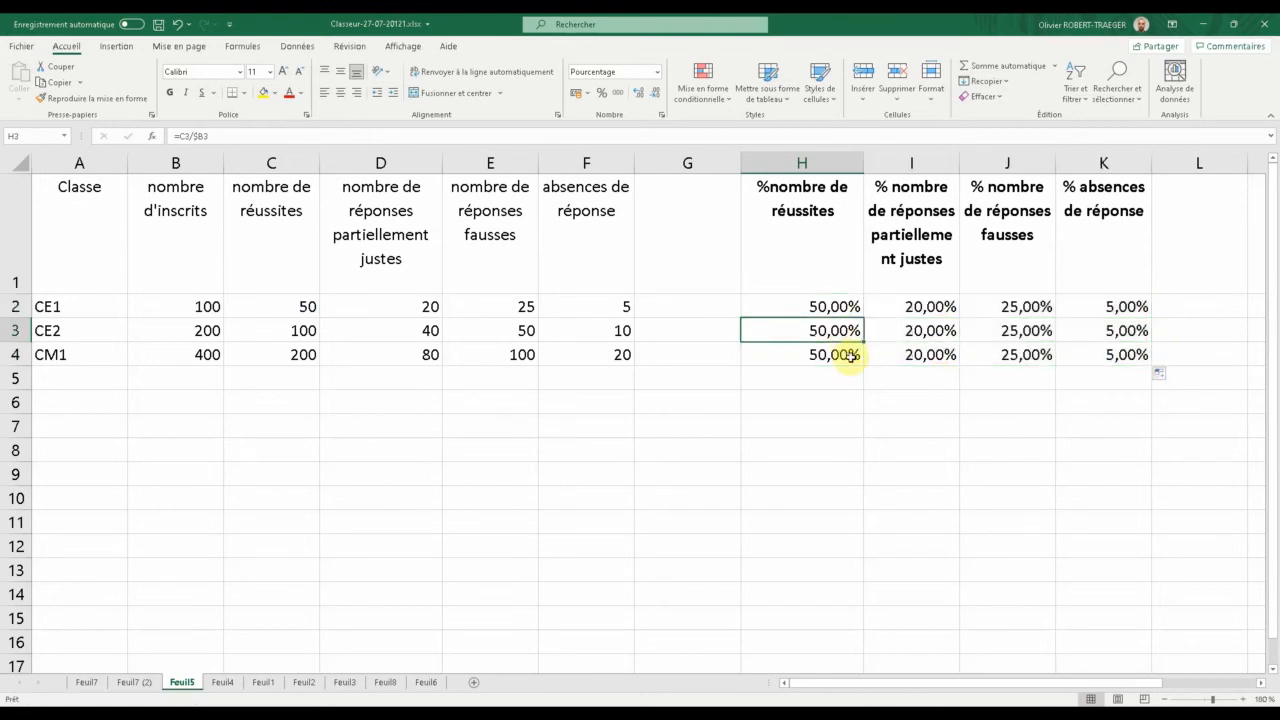
{"action": "left_click", "coordinate": [850, 355]}
{"action": "left_click", "coordinate": [845, 333]}
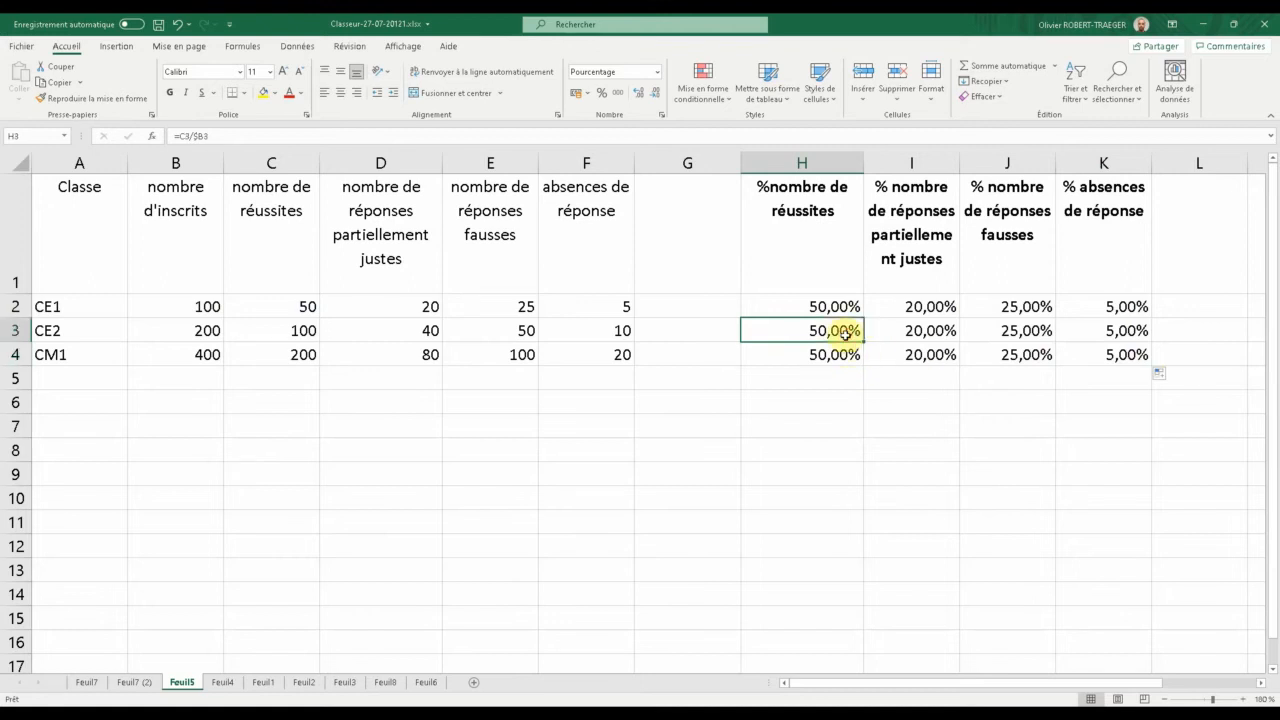
{"action": "double_click", "coordinate": [845, 333]}
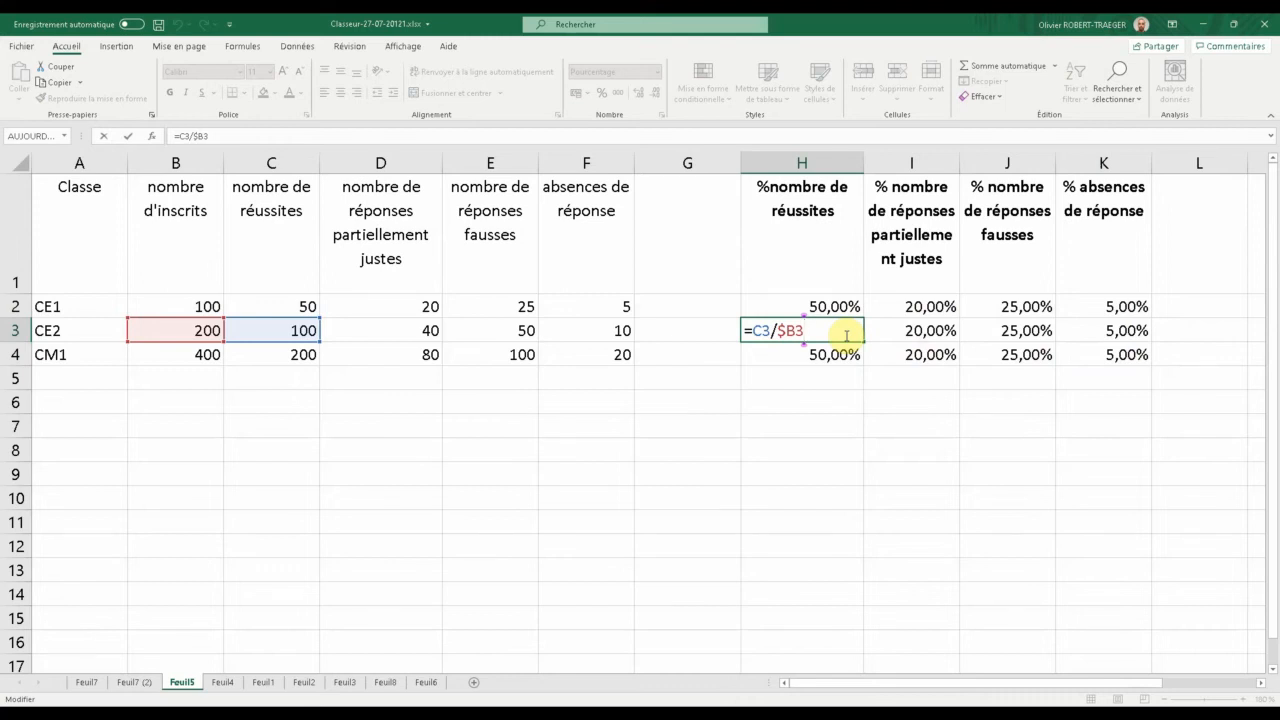
{"action": "left_click", "coordinate": [913, 331]}
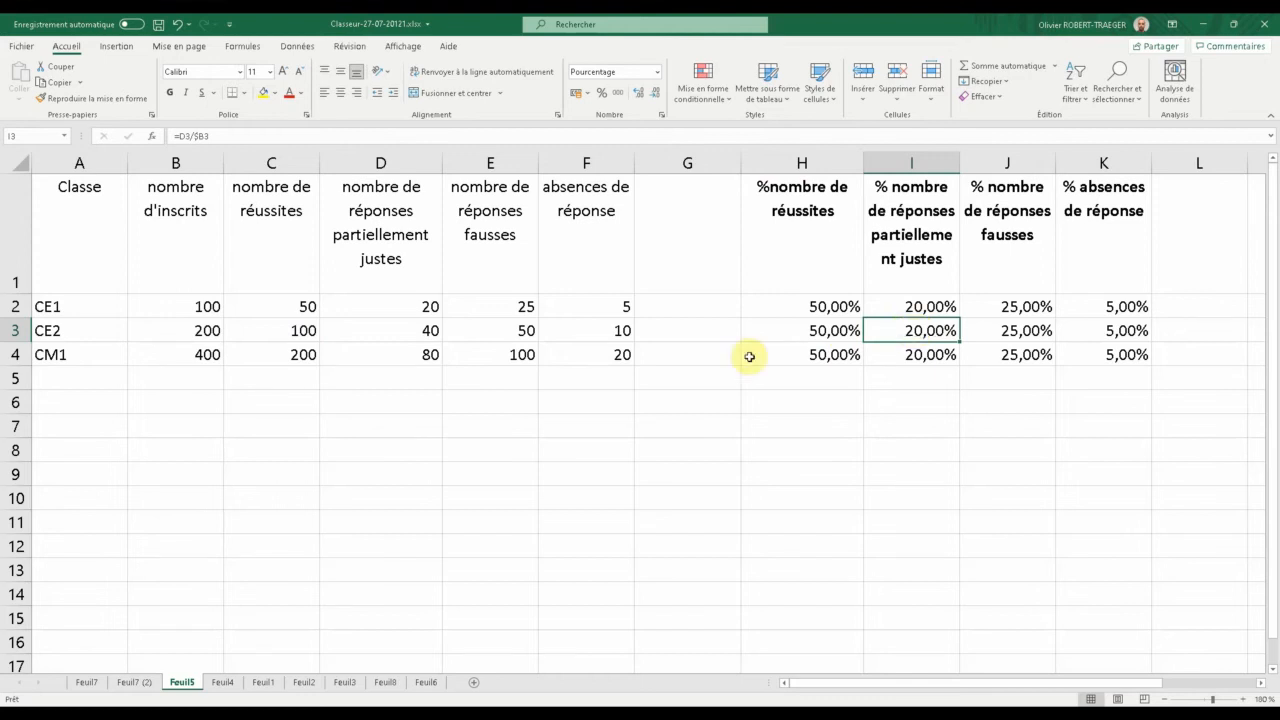
{"action": "double_click", "coordinate": [940, 330]}
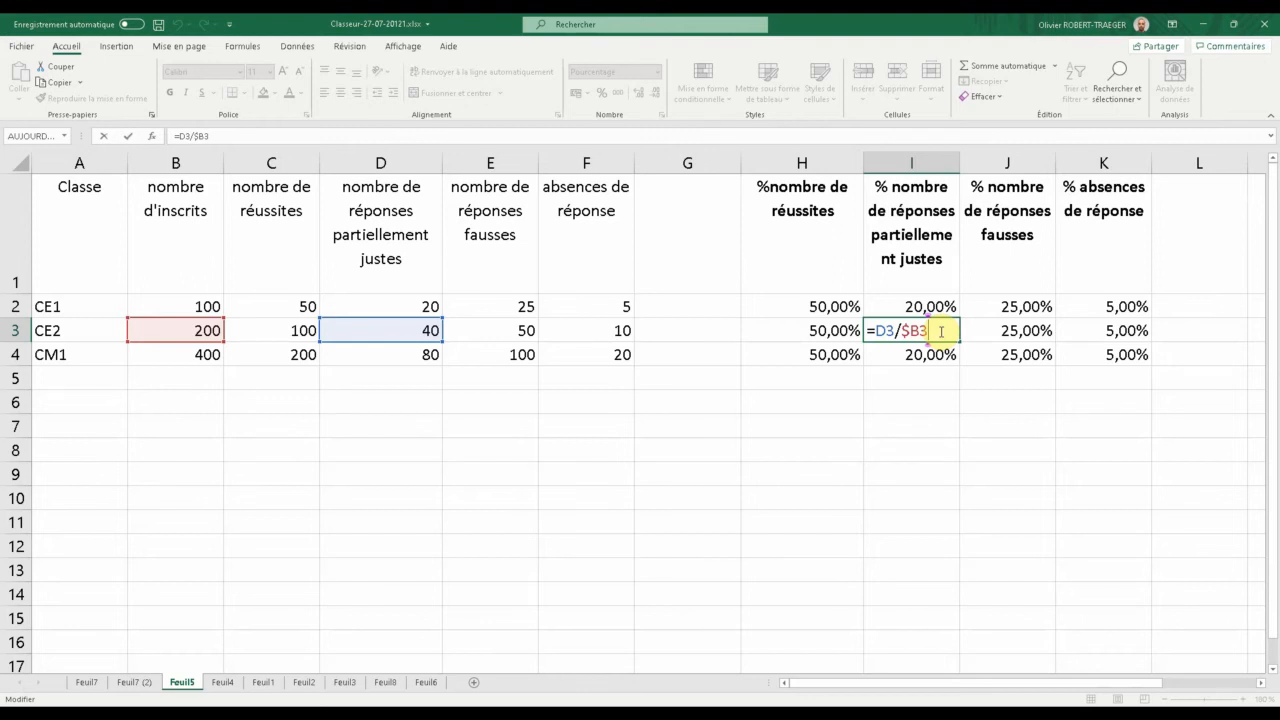
{"action": "key", "text": "Return"}
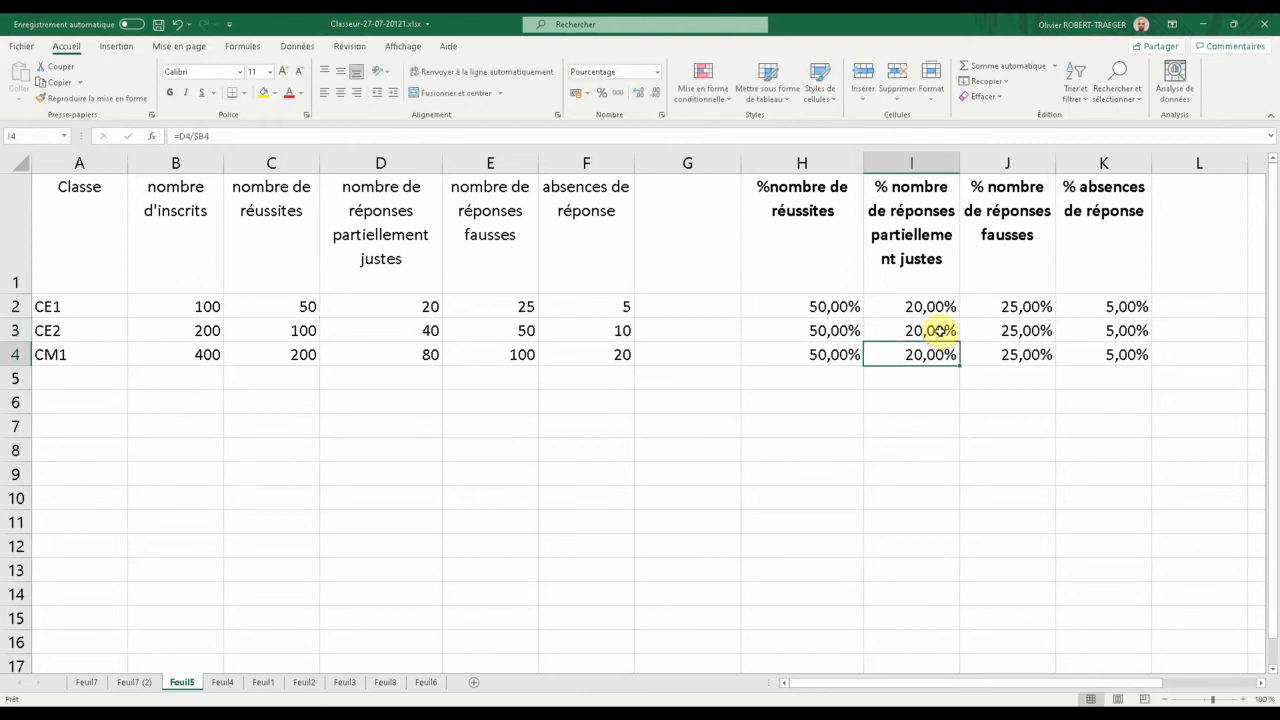
- Compare the empty conversion table on Feuil7 (2) with the completed tables on Feuil7, examining the formula in E2 there, and return to Feuil7 (2)
{"action": "left_click", "coordinate": [148, 687]}
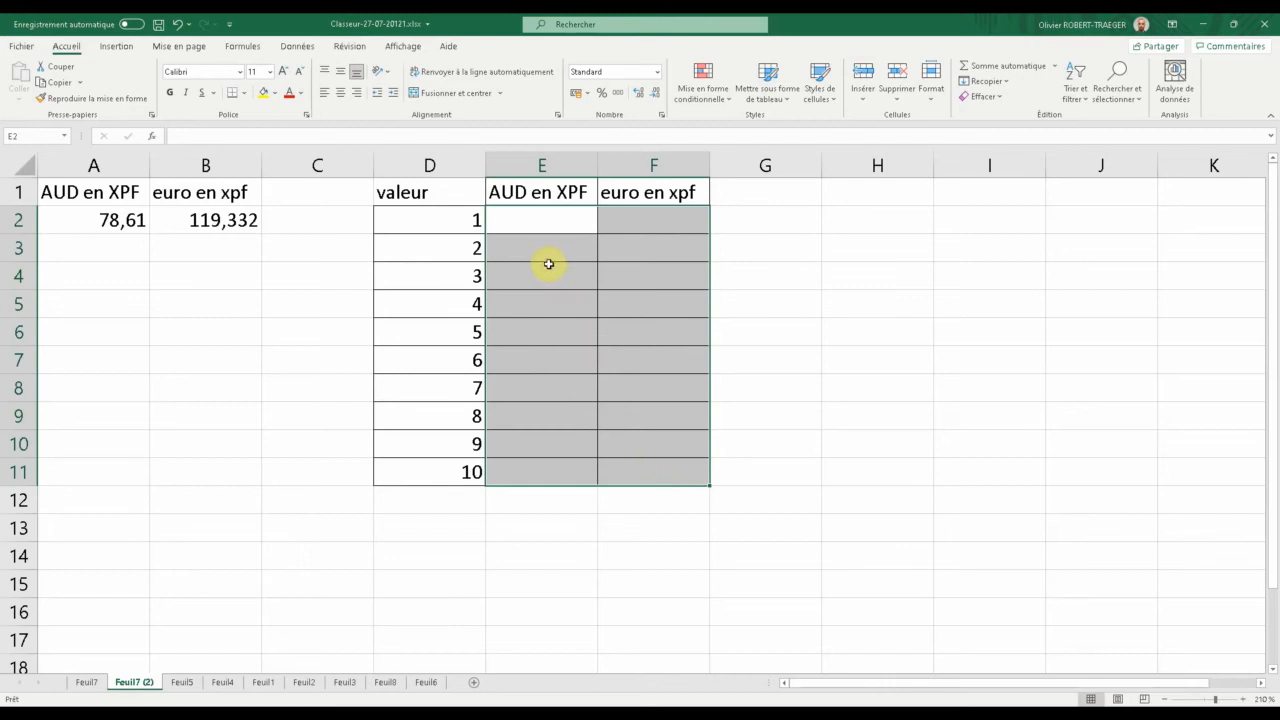
{"action": "left_click", "coordinate": [538, 224]}
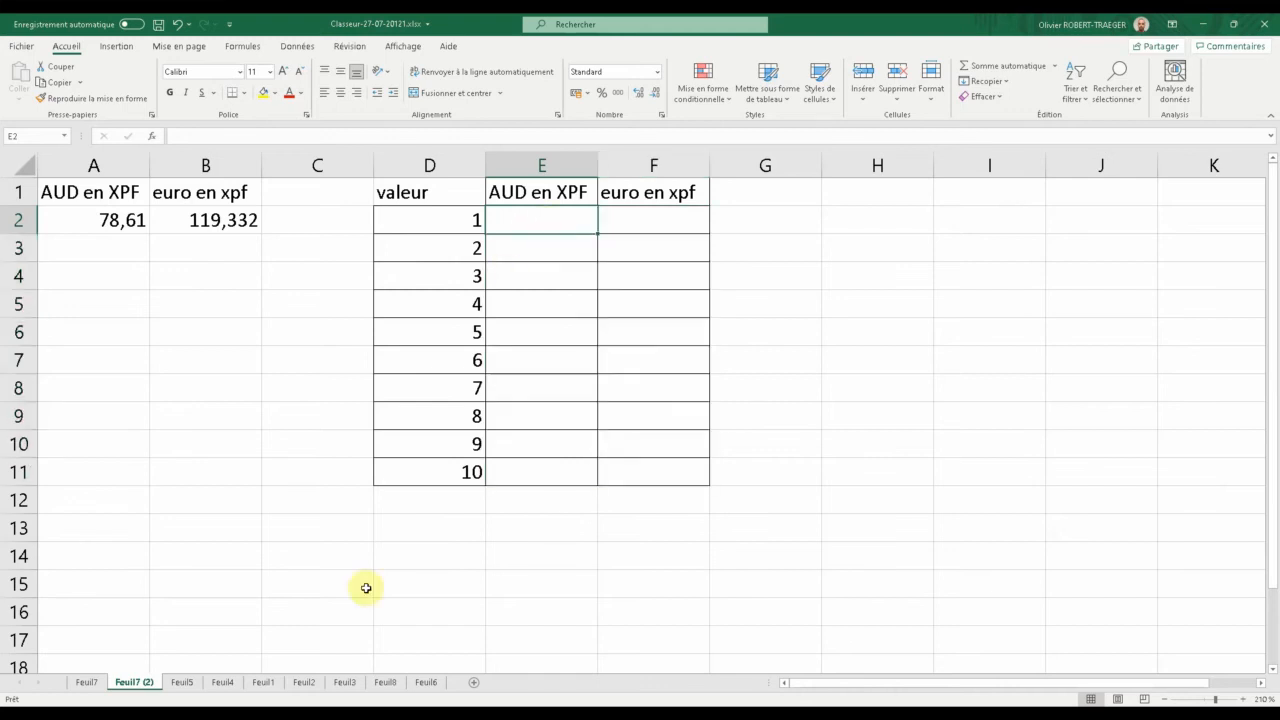
{"action": "left_click", "coordinate": [86, 682]}
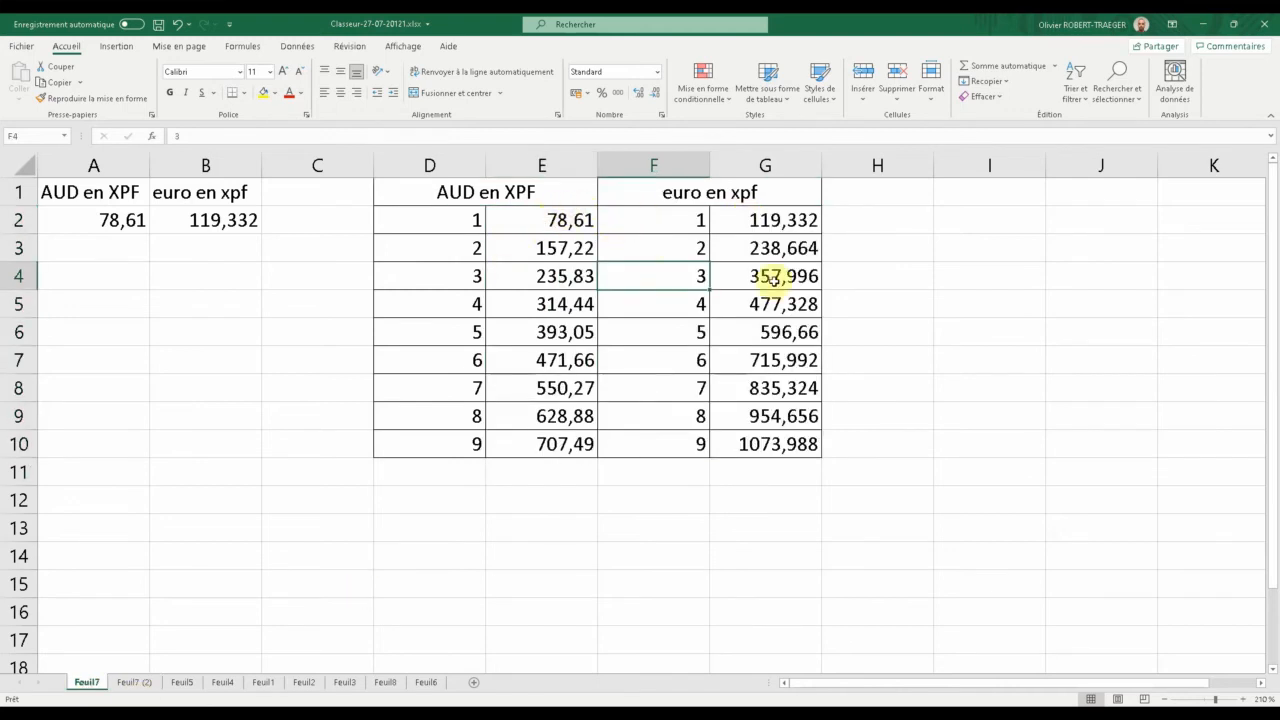
{"action": "left_click", "coordinate": [568, 224]}
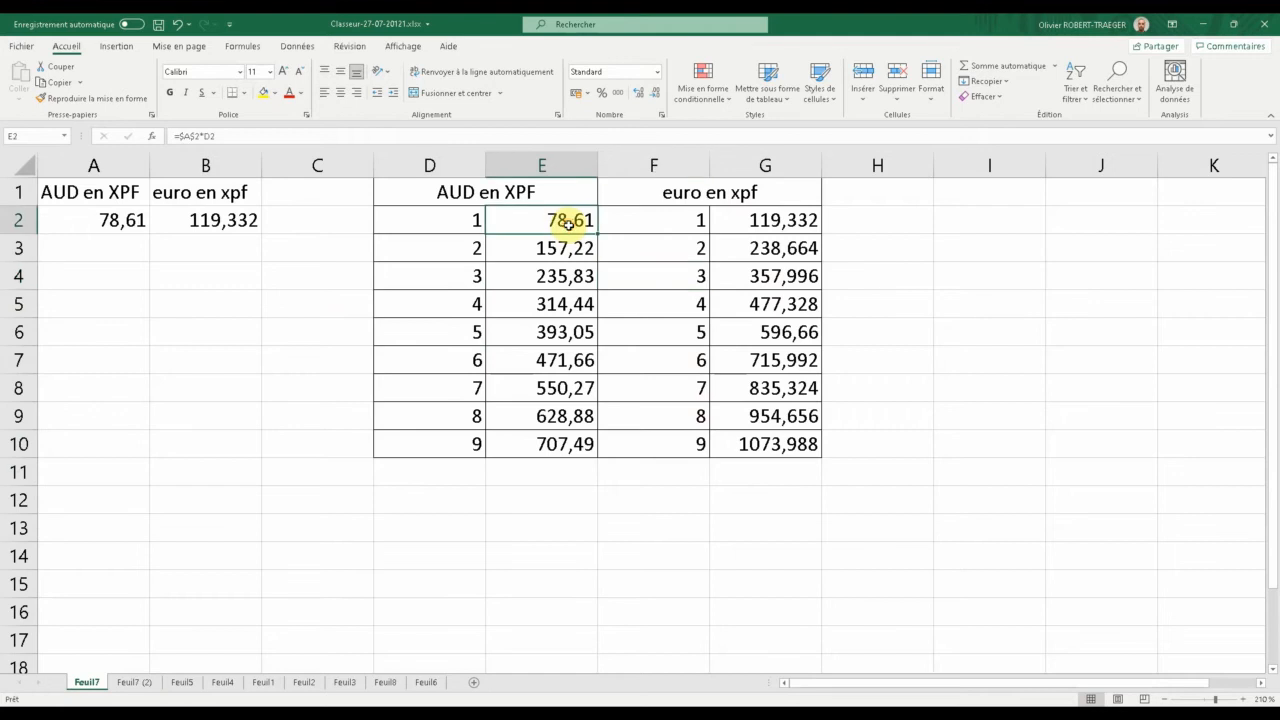
{"action": "double_click", "coordinate": [514, 226]}
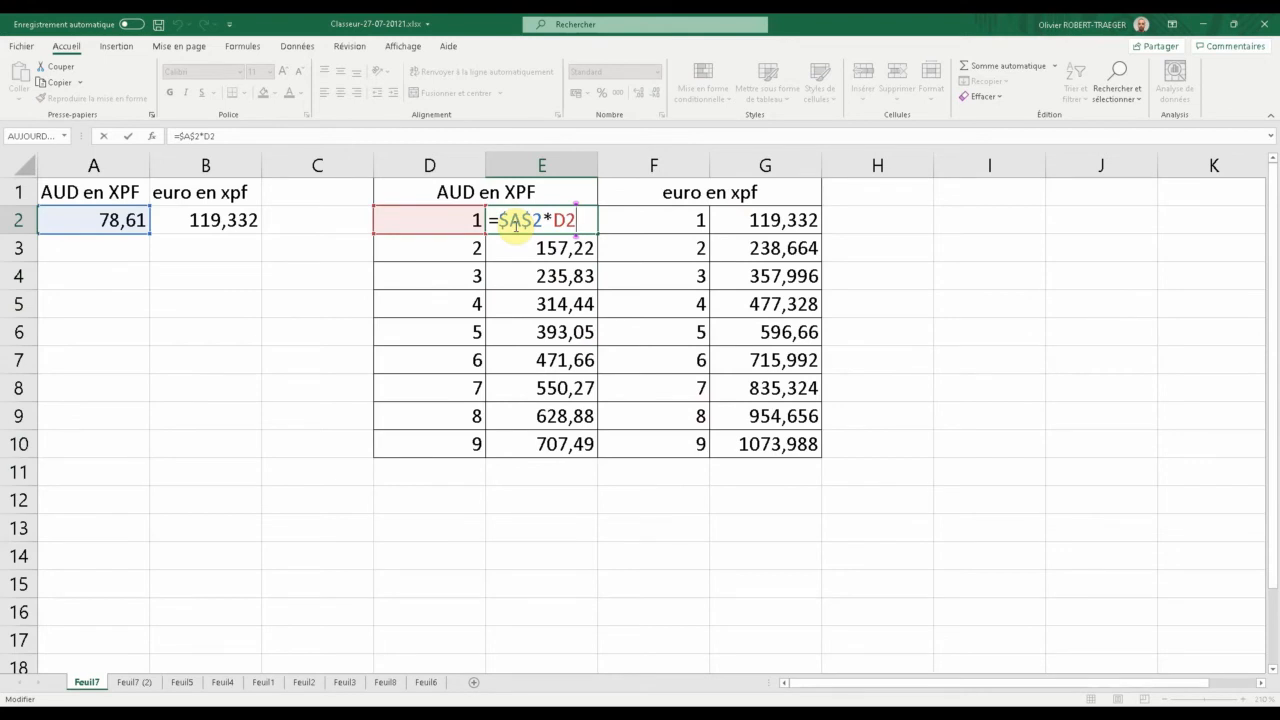
{"action": "key", "text": "ctrl+Return"}
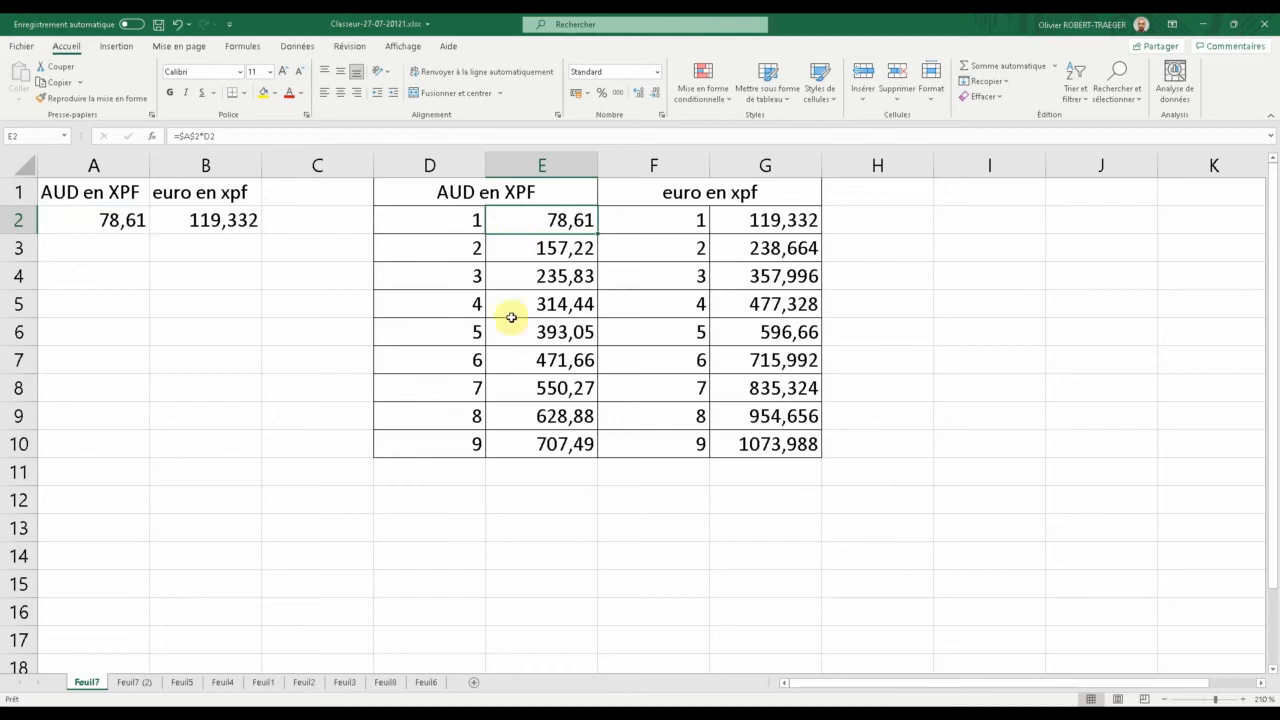
{"action": "left_click", "coordinate": [133, 682]}
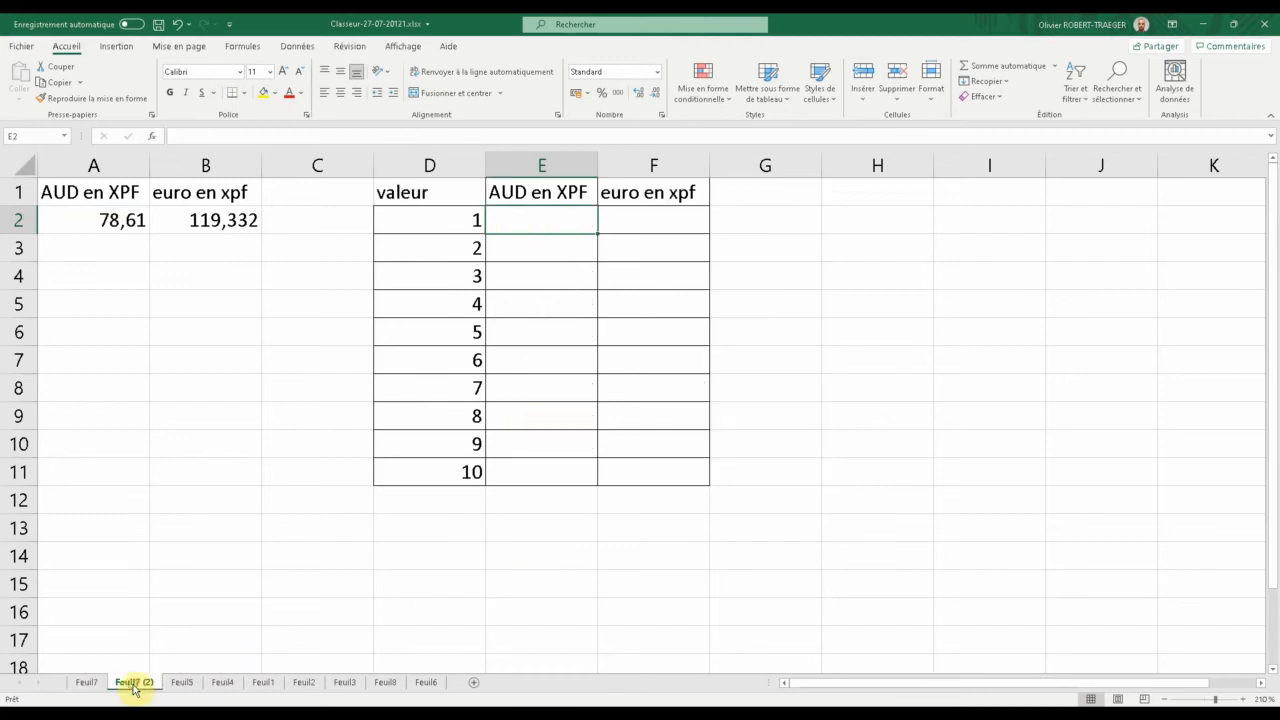
{"action": "left_click", "coordinate": [86, 682]}
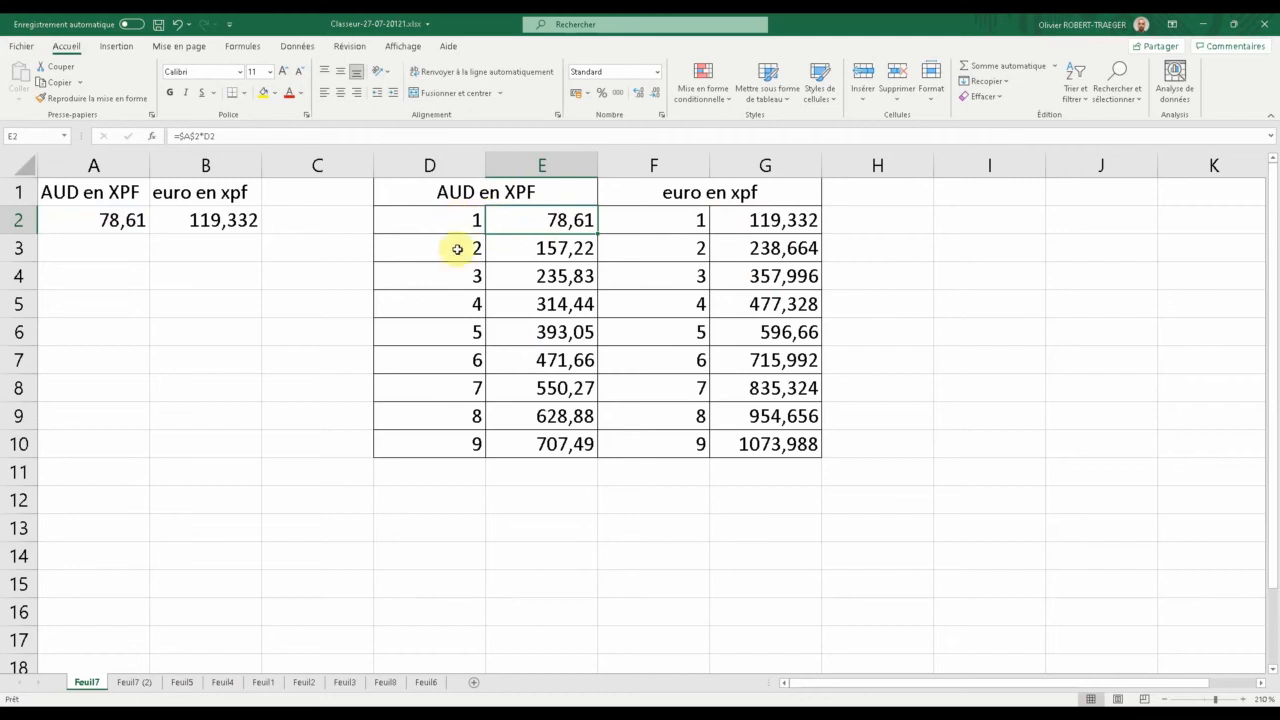
{"action": "left_click", "coordinate": [134, 684]}
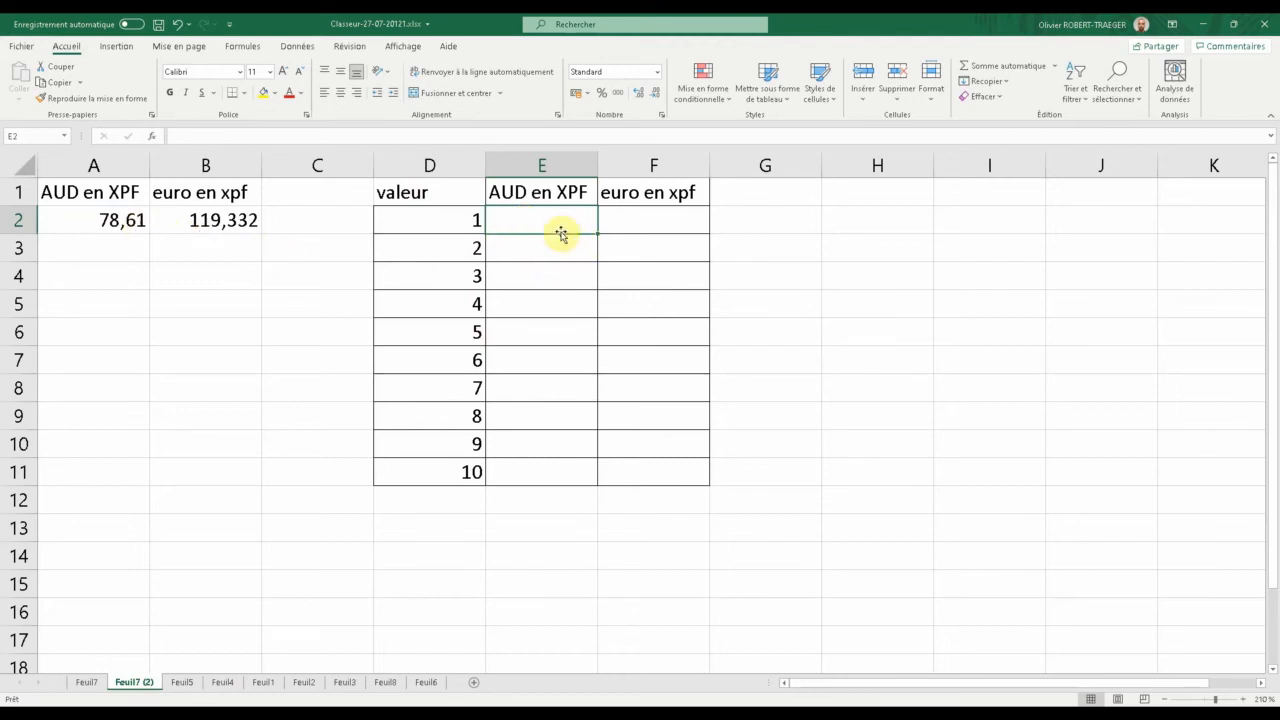
- Enter =A2*D2 in E2 and try filling it across to column F and down through row 11
{"action": "type", "text": "="}
{"action": "left_click", "coordinate": [122, 220]}
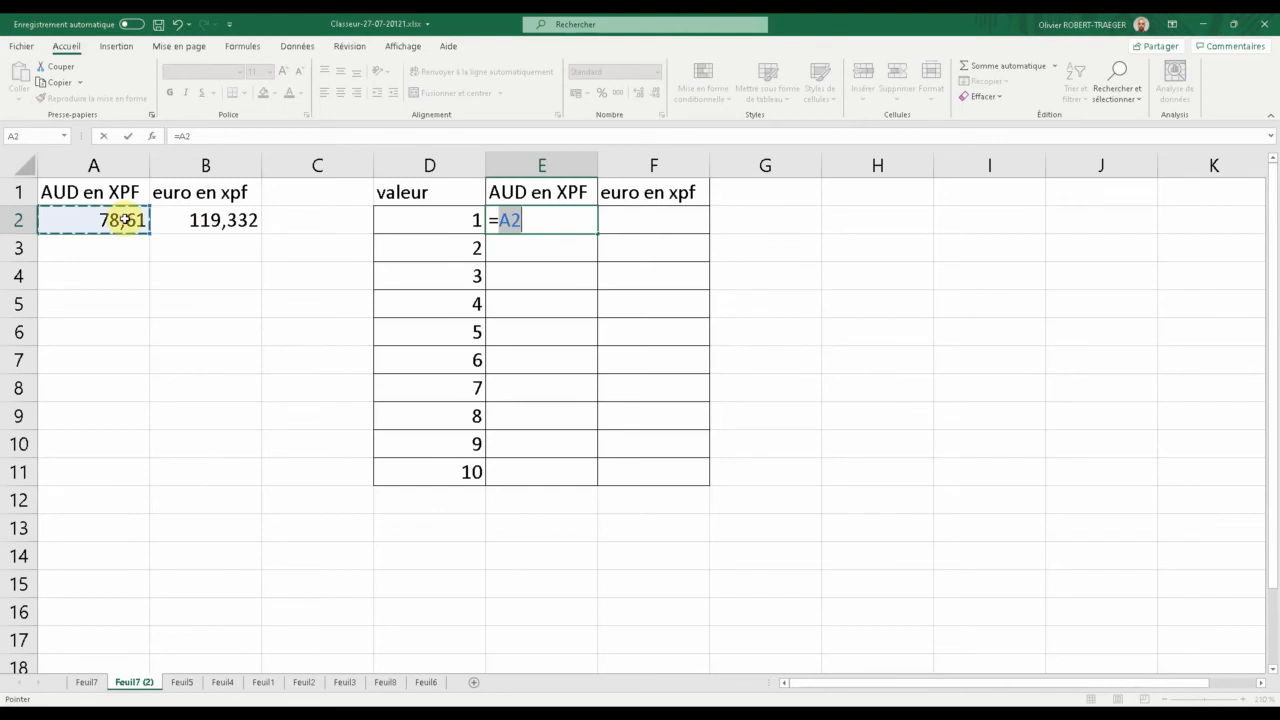
{"action": "type", "text": "*"}
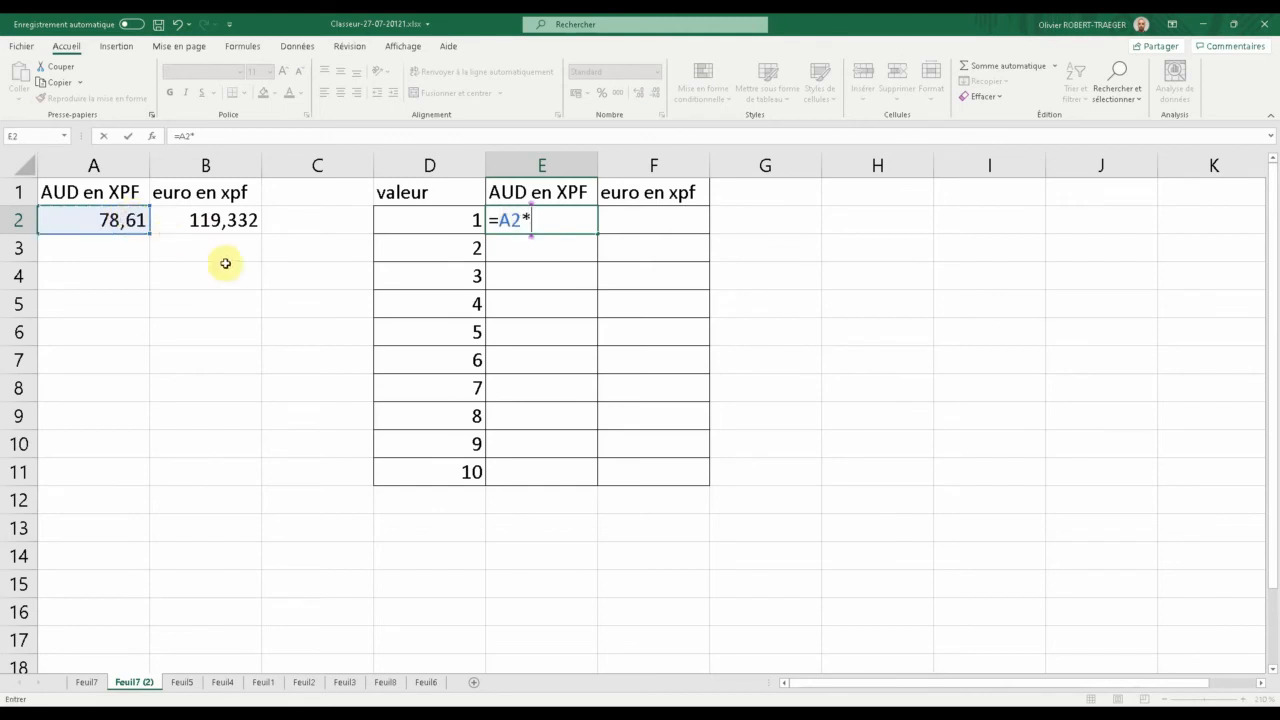
{"action": "left_click", "coordinate": [442, 228]}
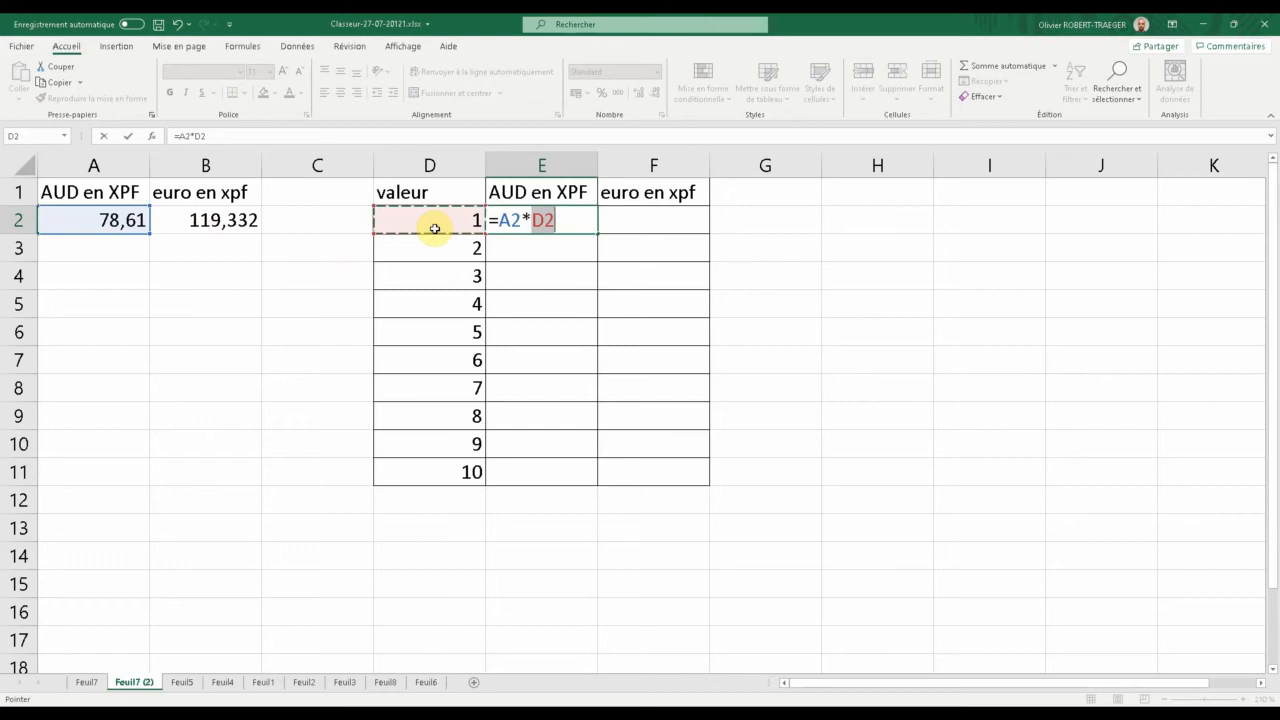
{"action": "key", "text": "Return"}
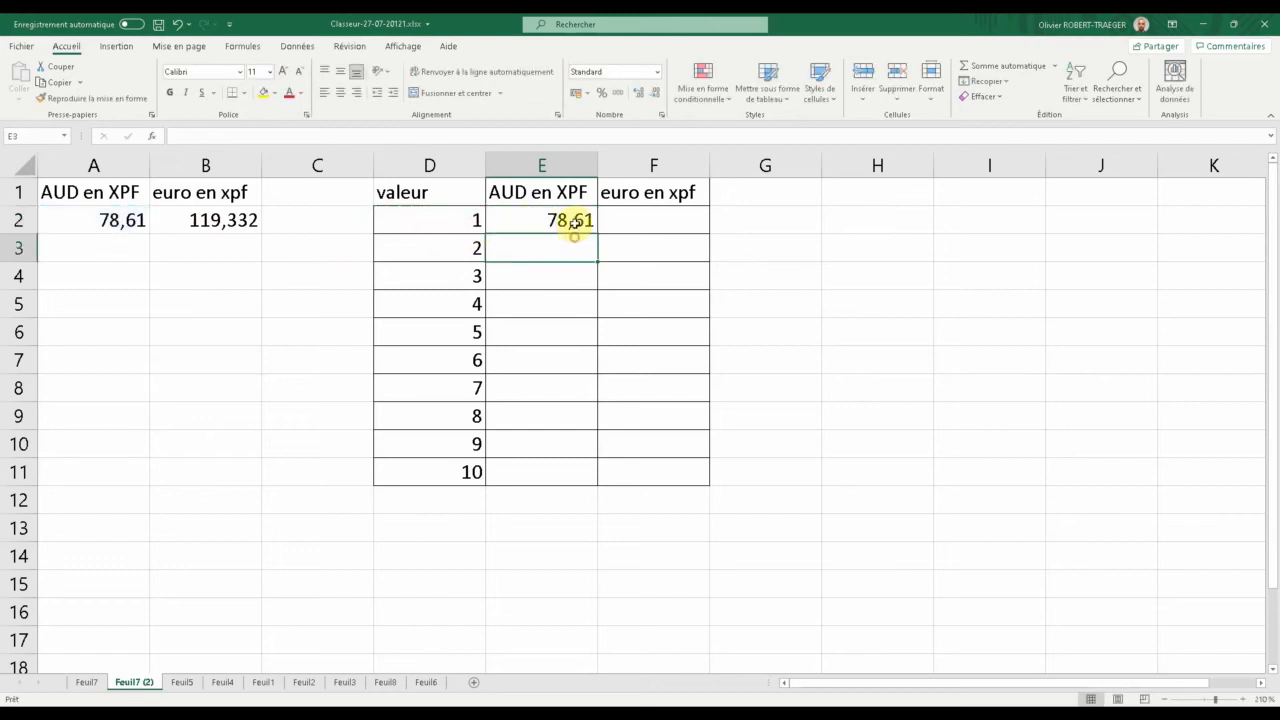
{"action": "left_click", "coordinate": [569, 224]}
{"action": "left_click_drag", "start_coordinate": [596, 239], "coordinate": [708, 484]}
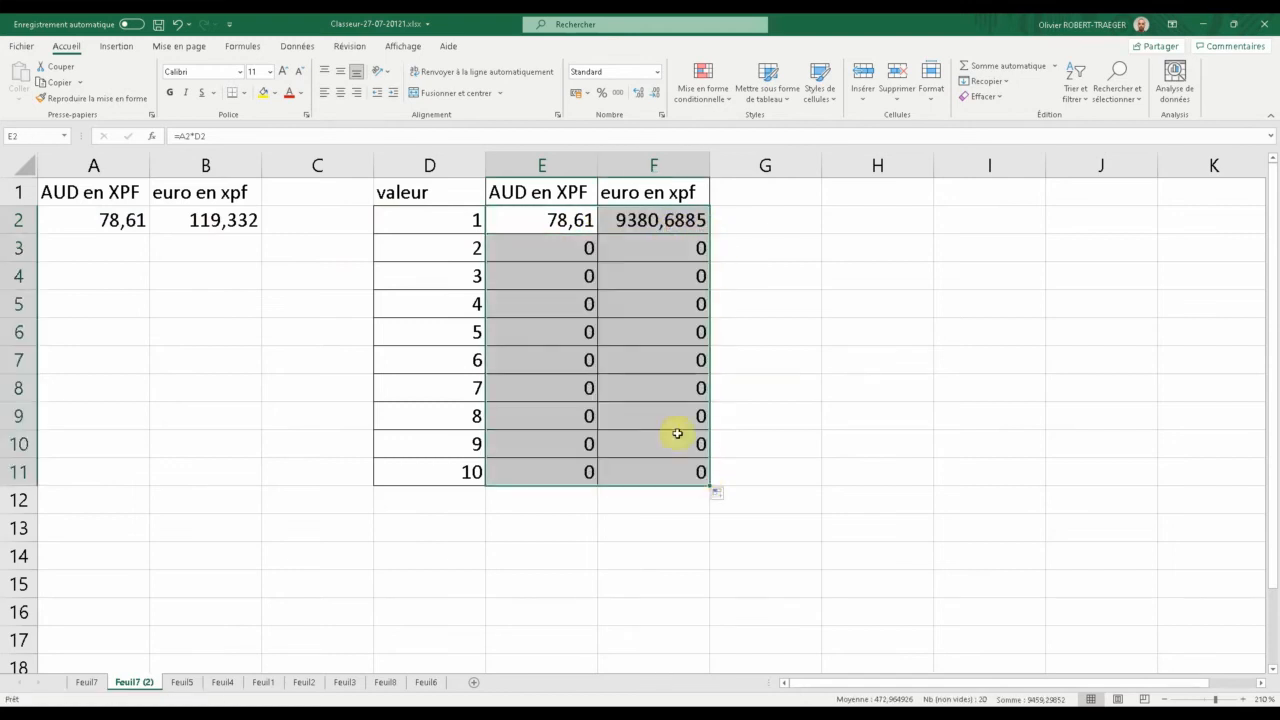
- Examine the formula in E2 against the AUD and euro rate cells A2 and B2 to determine which references need locking
{"action": "left_click", "coordinate": [576, 224]}
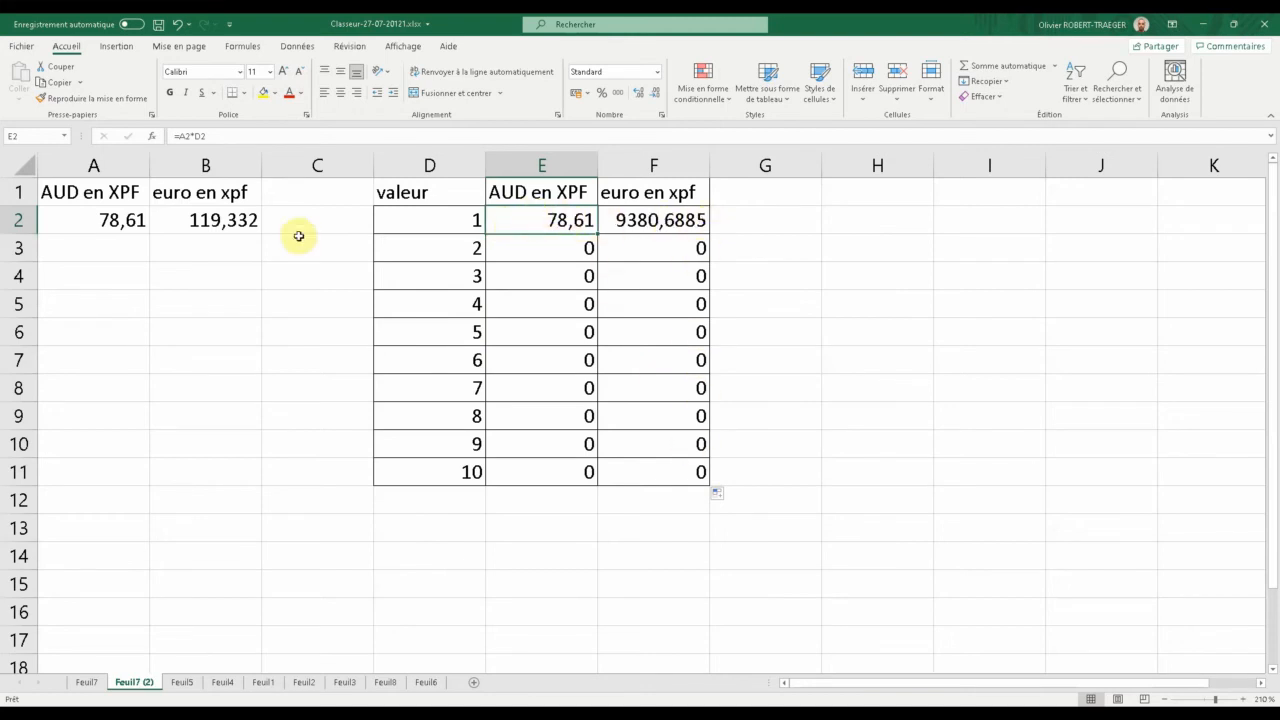
{"action": "left_click", "coordinate": [118, 221]}
{"action": "left_click", "coordinate": [512, 219]}
{"action": "left_click", "coordinate": [121, 221]}
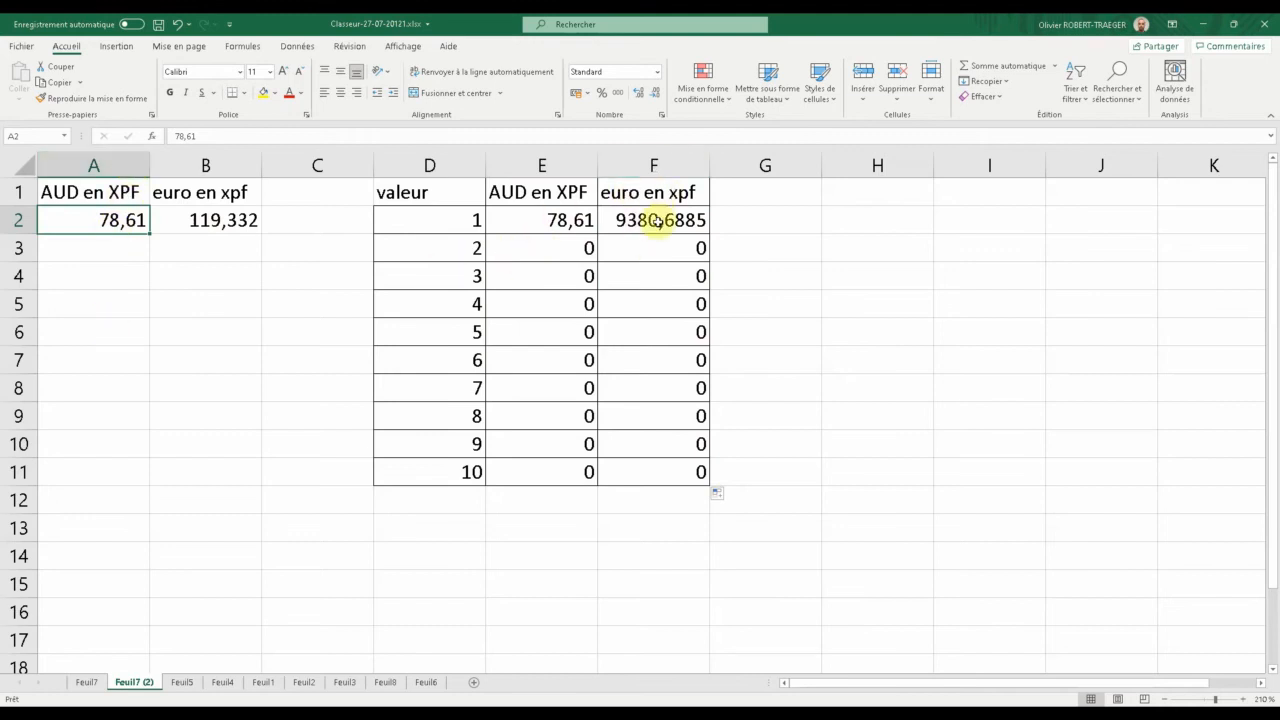
{"action": "left_click", "coordinate": [214, 221]}
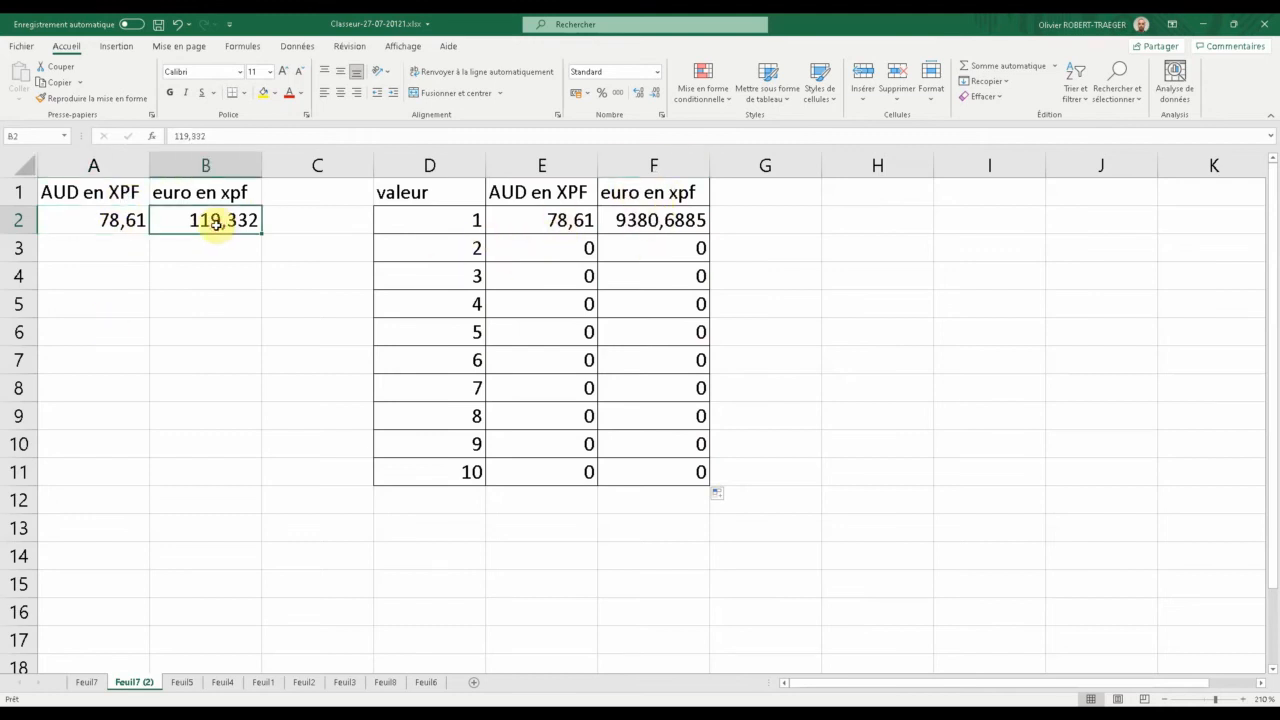
- Replace the formula in E2 with =A$2*$D2, locking the rate's row and the value's column
{"action": "left_click", "coordinate": [578, 220]}
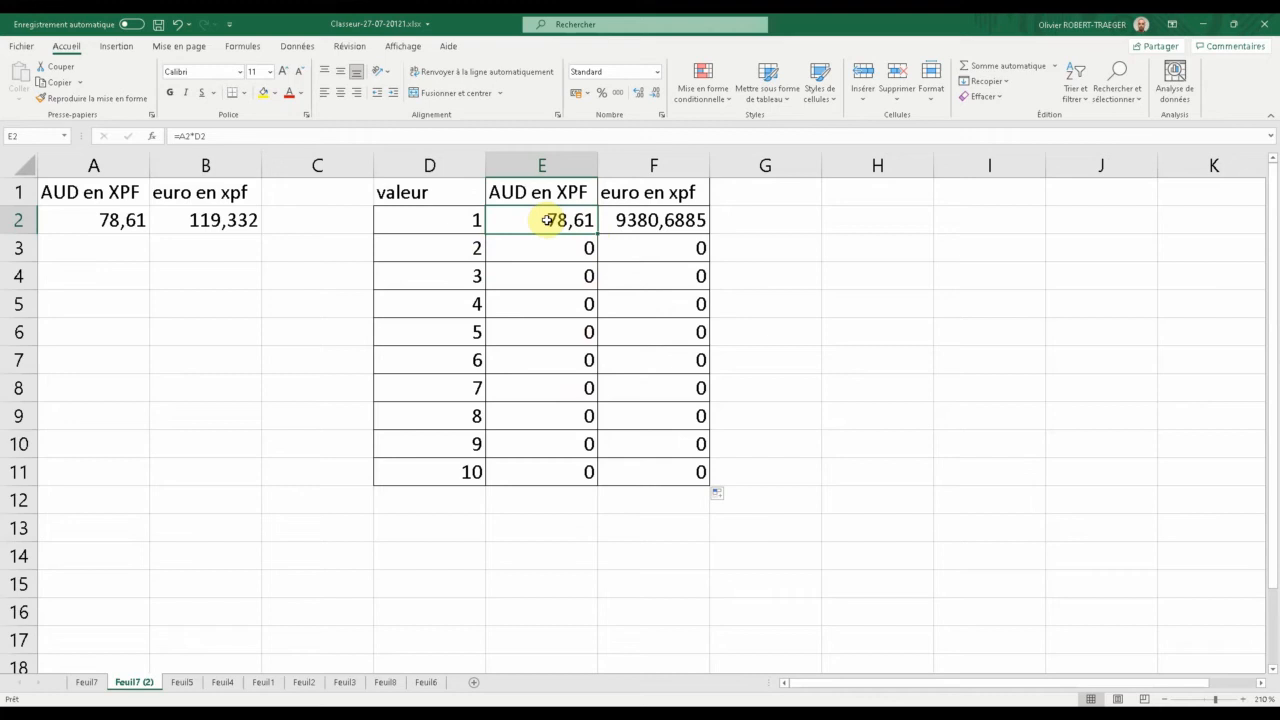
{"action": "type", "text": "="}
{"action": "left_click", "coordinate": [110, 220]}
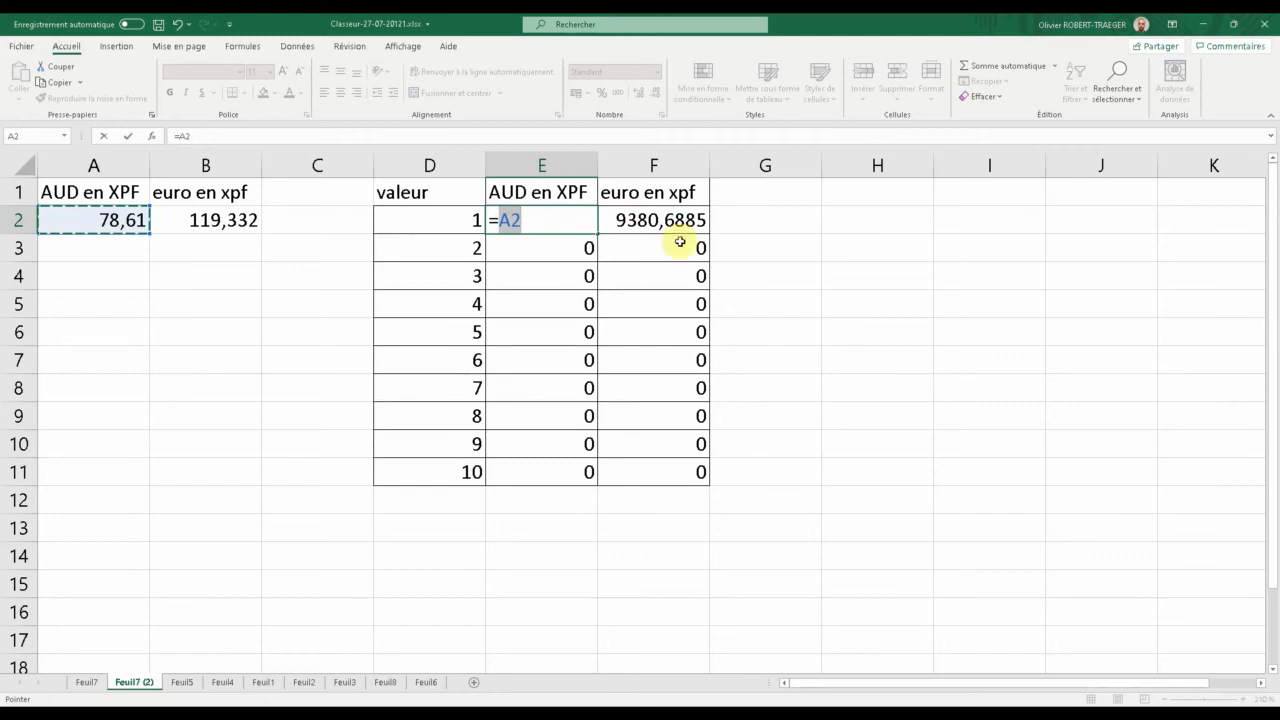
{"action": "left_click", "coordinate": [510, 221]}
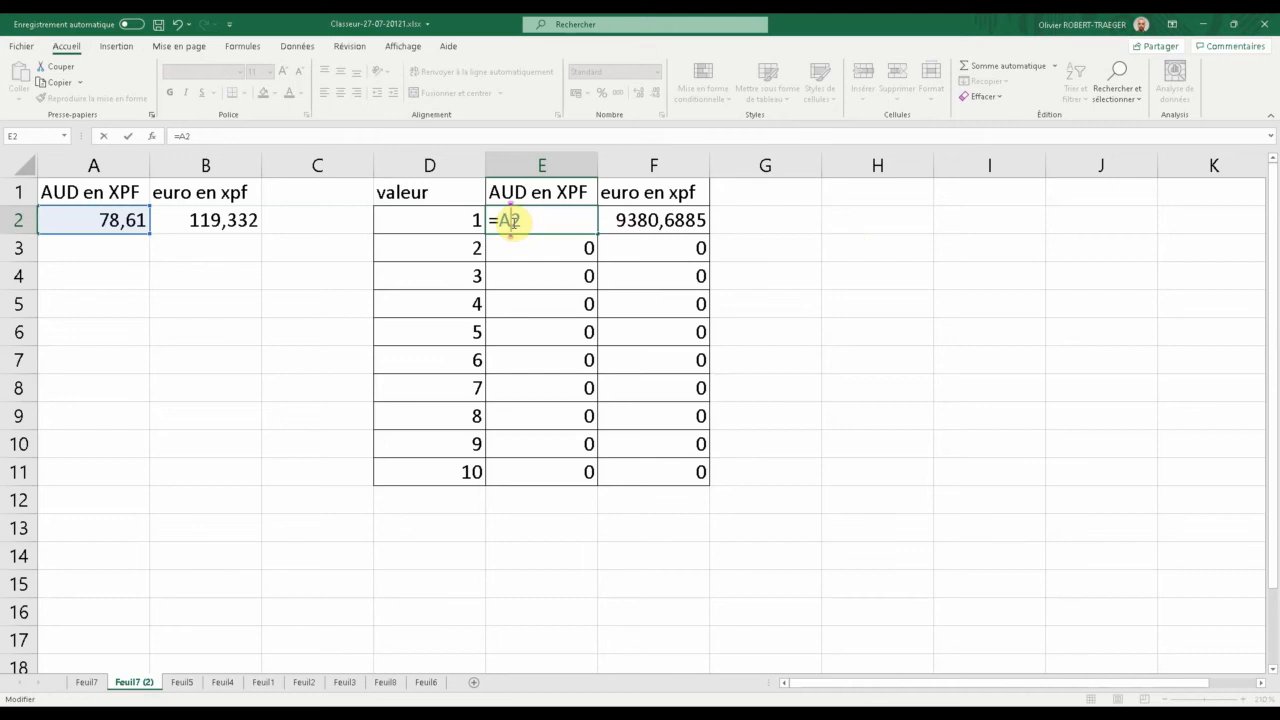
{"action": "type", "text": "$"}
{"action": "left_click", "coordinate": [563, 221]}
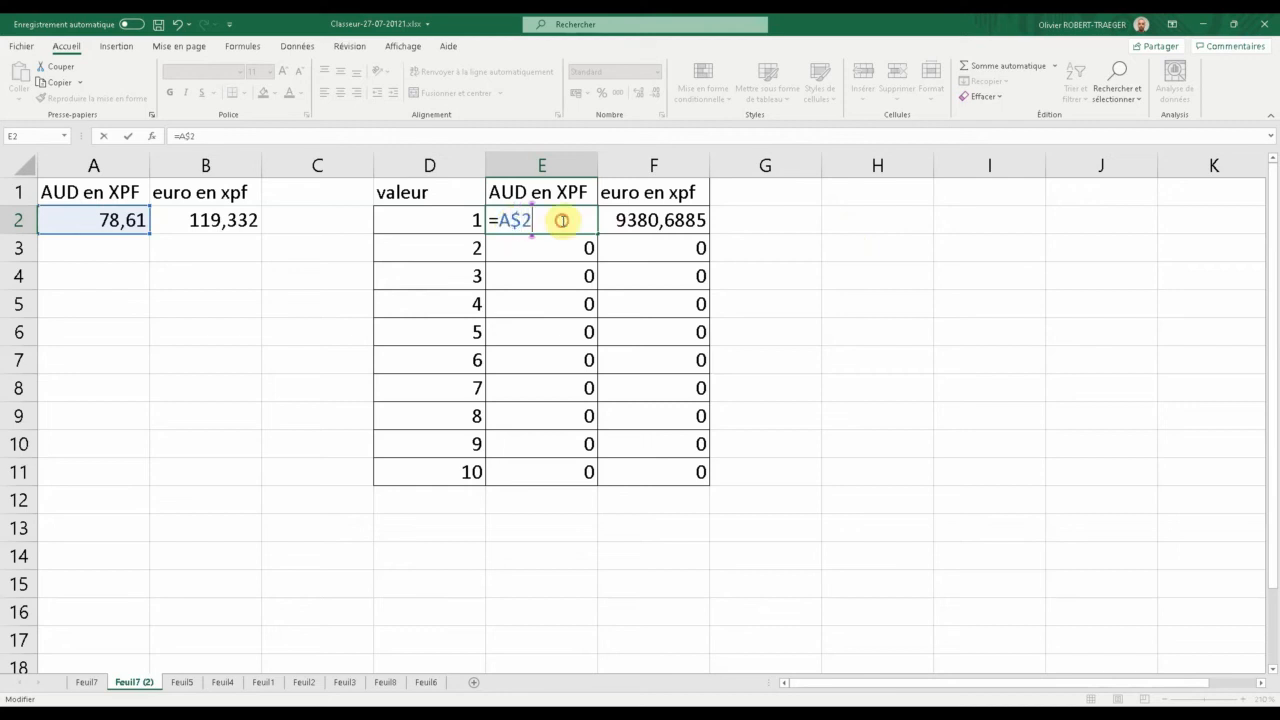
{"action": "type", "text": "*"}
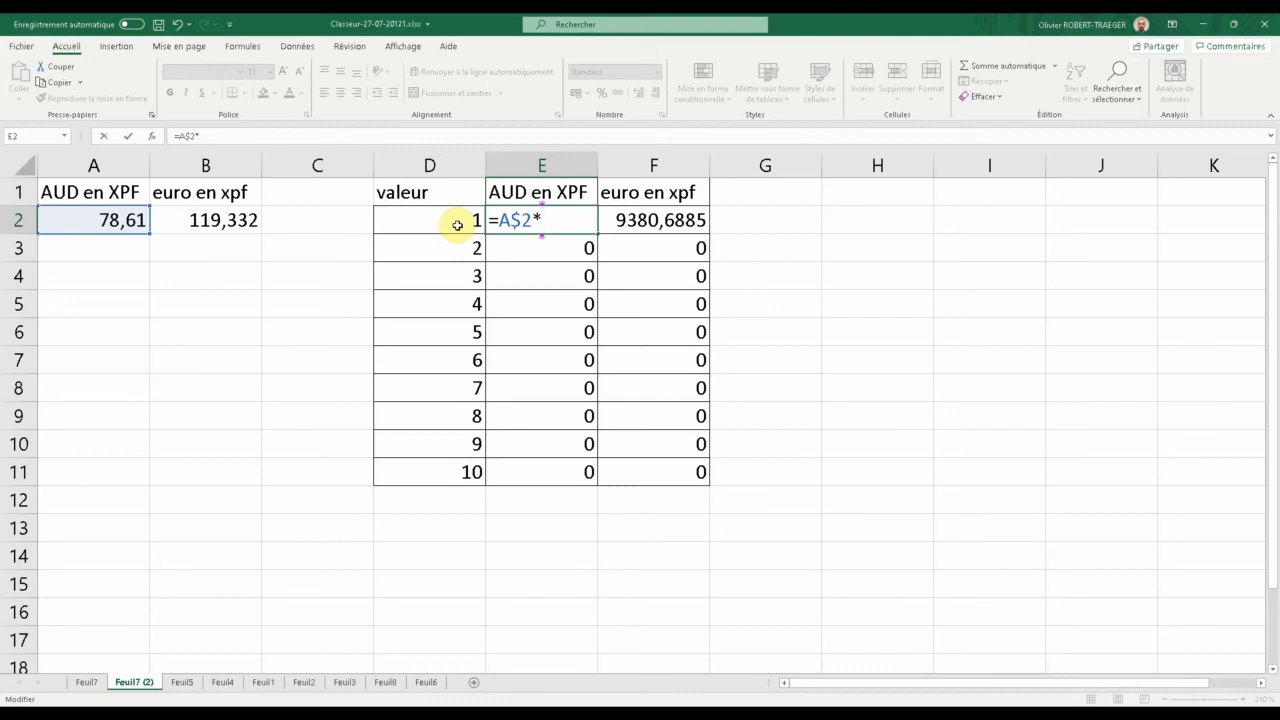
{"action": "type", "text": "$D"}
{"action": "type", "text": "2"}
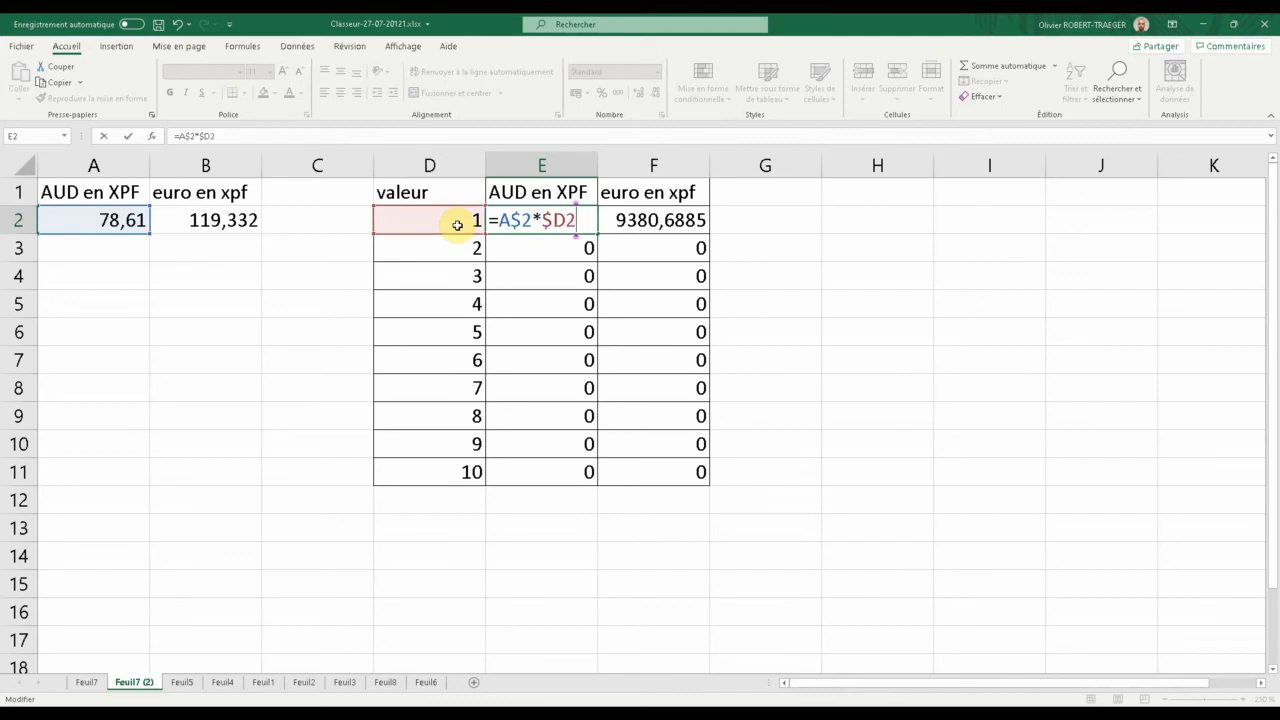
{"action": "key", "text": "Return"}
- Fill the E2 formula across to F2 and check which rate and value cells the copy references
{"action": "left_click", "coordinate": [514, 218]}
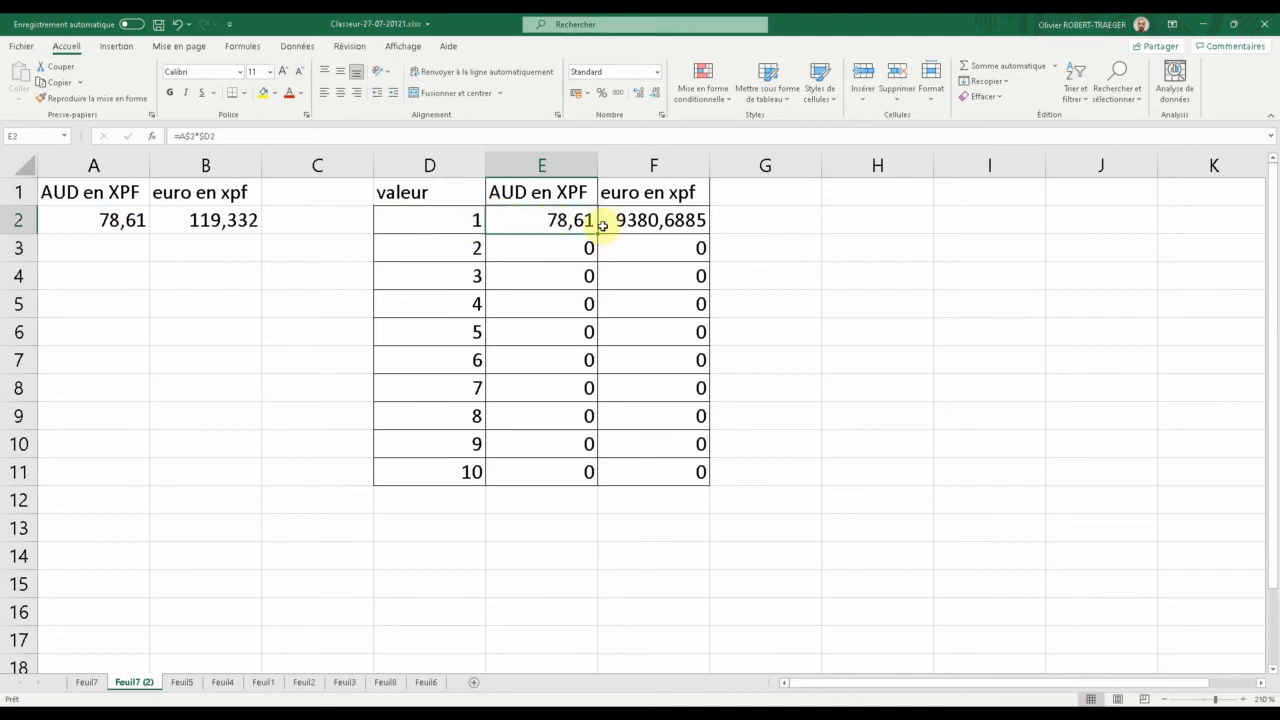
{"action": "left_click_drag", "start_coordinate": [601, 233], "coordinate": [657, 229]}
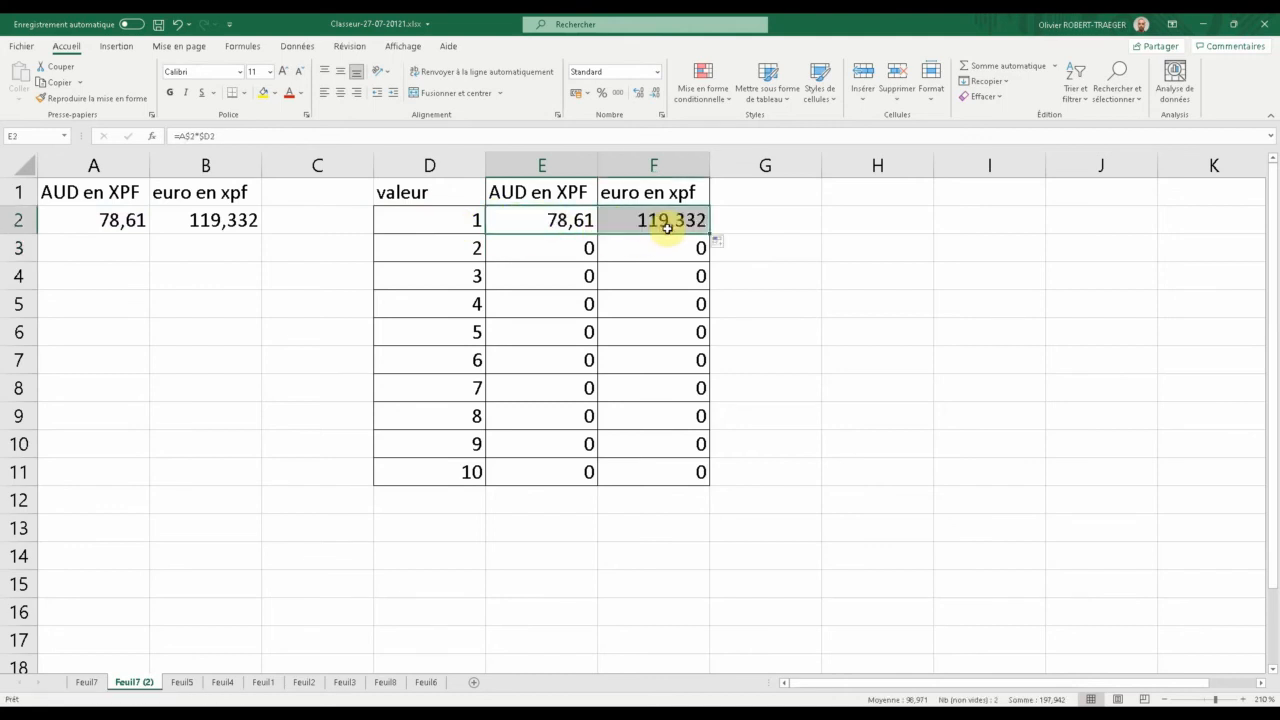
{"action": "left_click", "coordinate": [665, 220]}
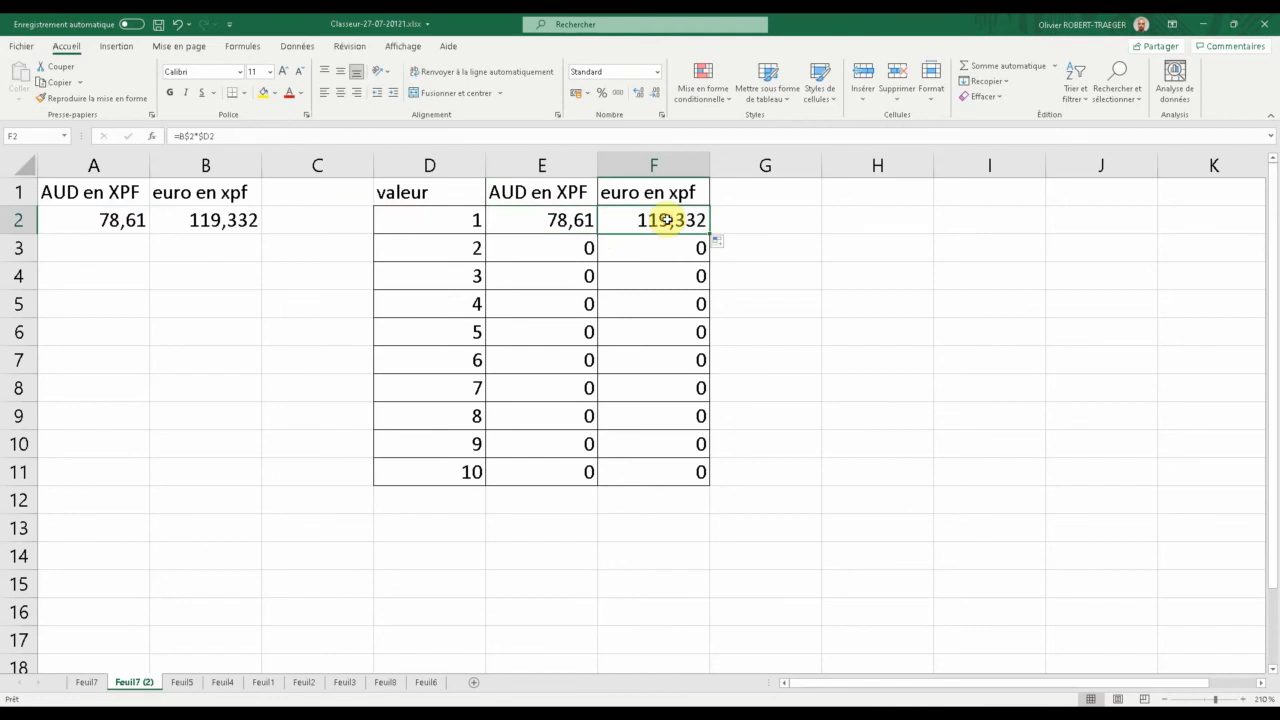
{"action": "double_click", "coordinate": [665, 220]}
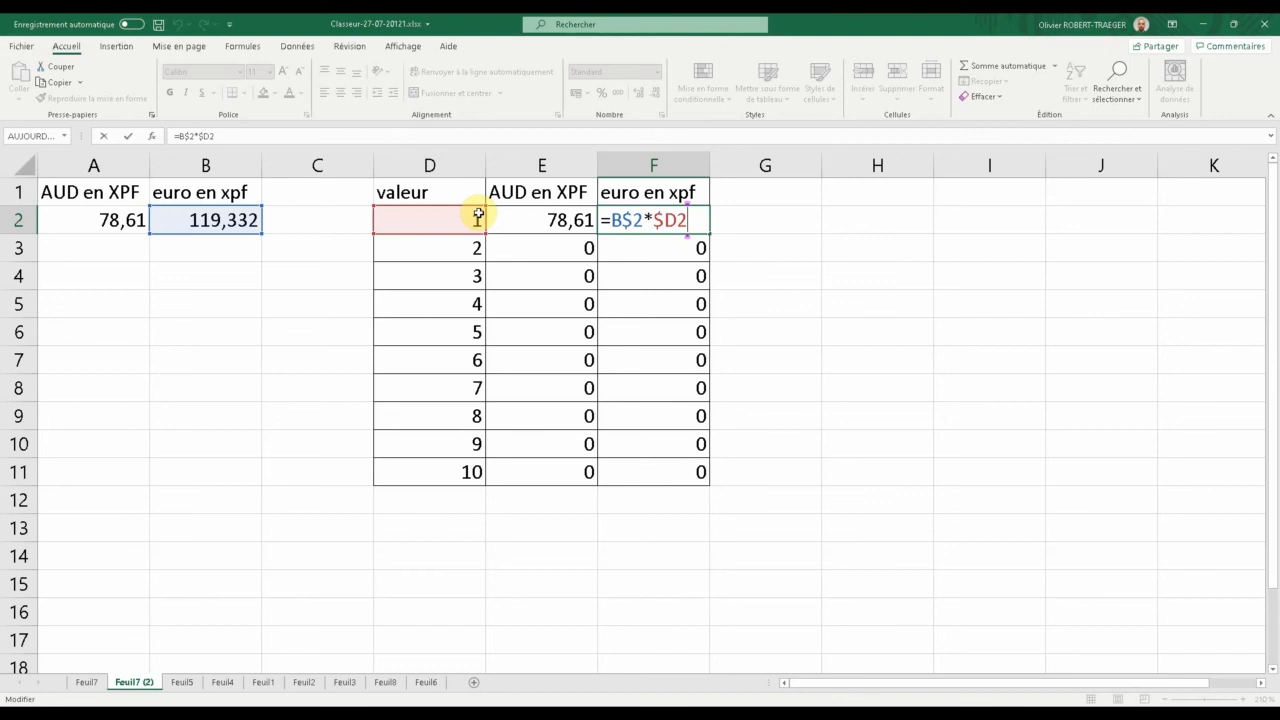
{"action": "key", "text": "Return"}
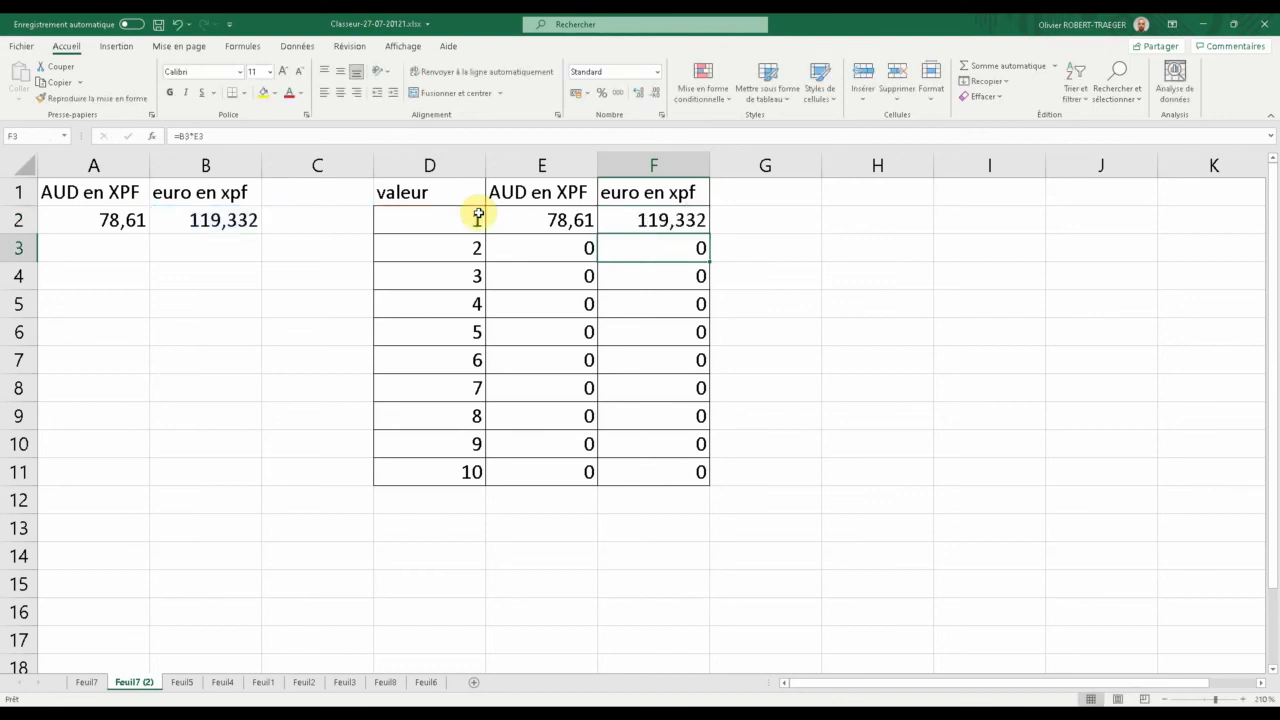
- Fill the formulas in E2:F2 down through row 11 of the conversion table
{"action": "left_click_drag", "start_coordinate": [506, 217], "coordinate": [624, 218]}
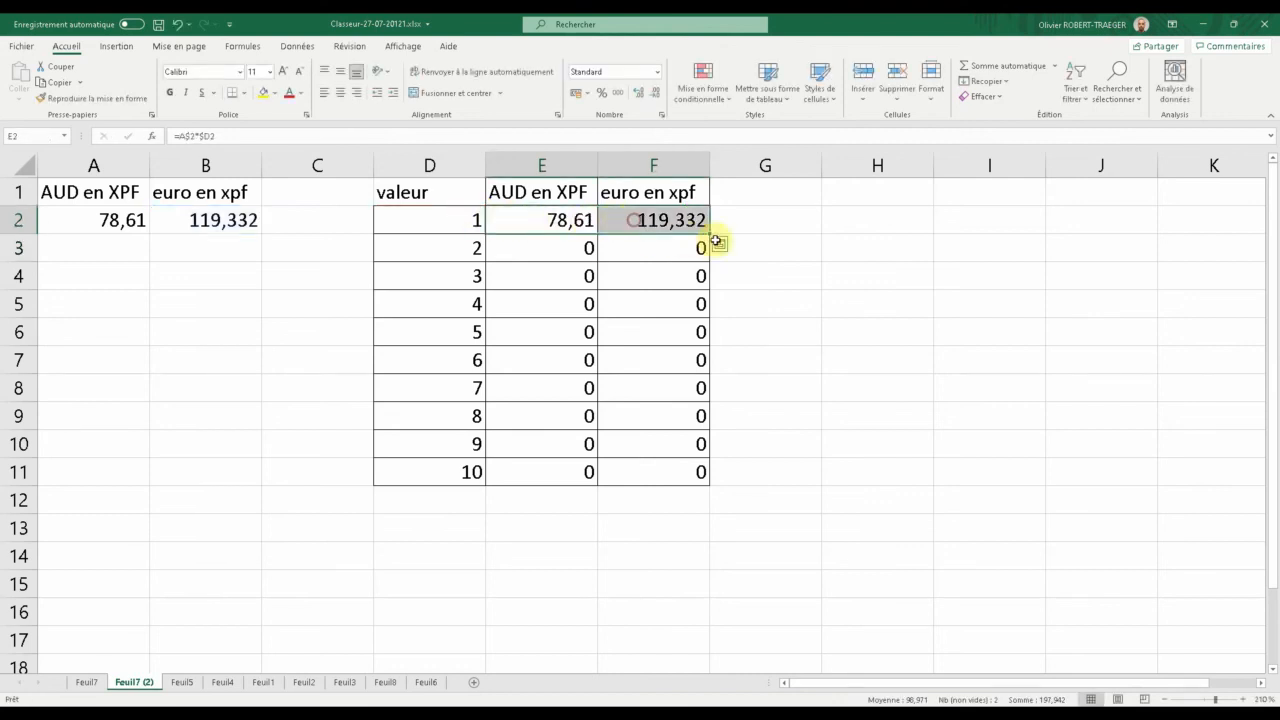
{"action": "left_click_drag", "start_coordinate": [708, 234], "coordinate": [697, 474]}
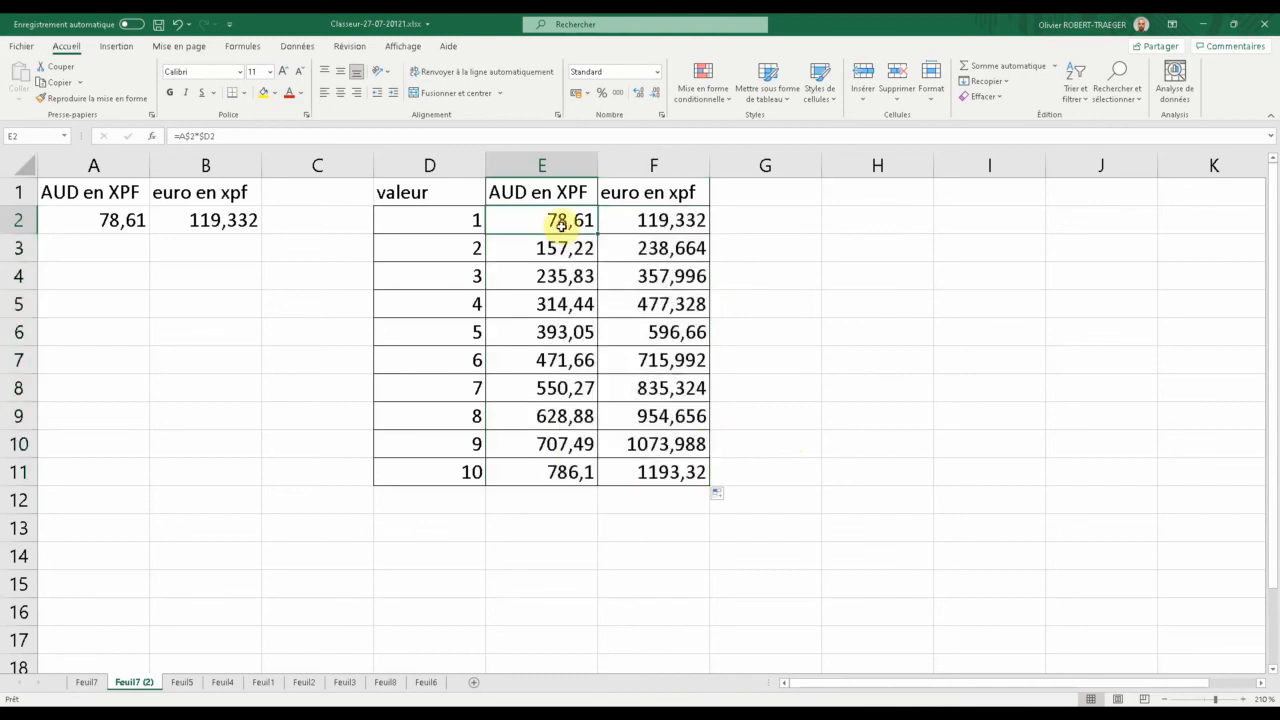
- Inspect the copied formulas in E3 and F3 to verify which rate and value cells they reference
{"action": "left_click", "coordinate": [567, 257]}
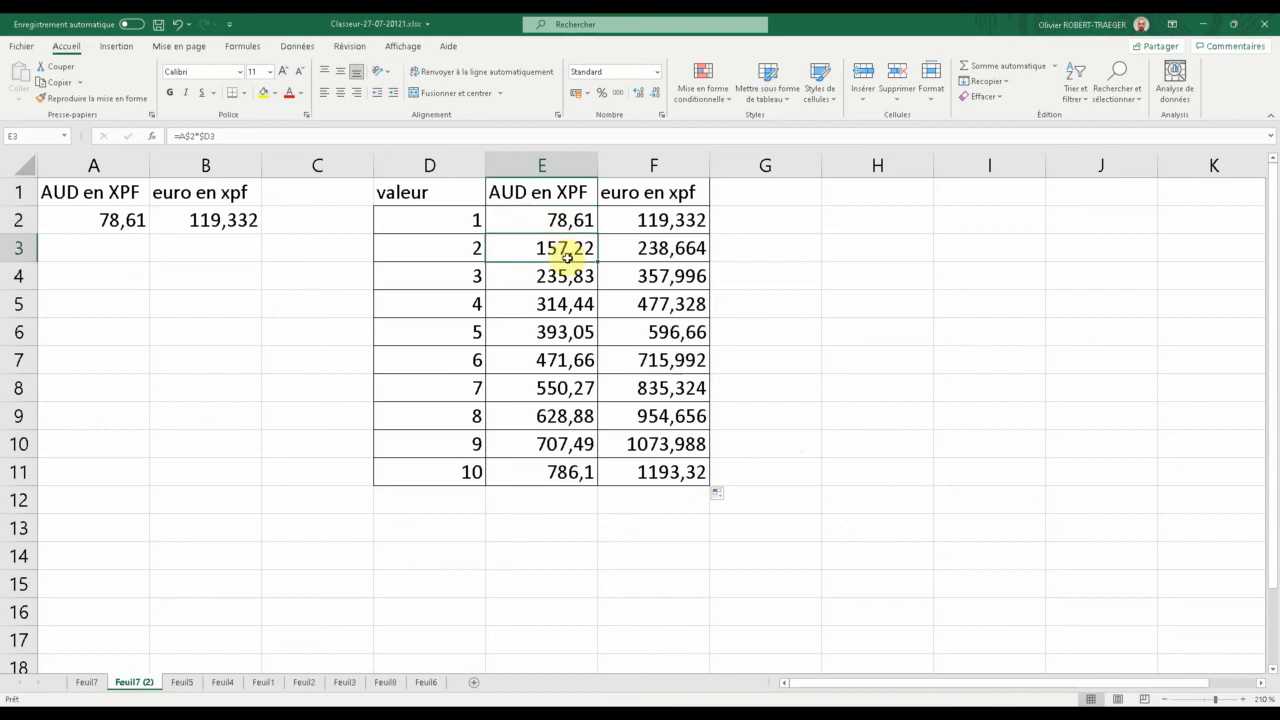
{"action": "key", "text": "F2"}
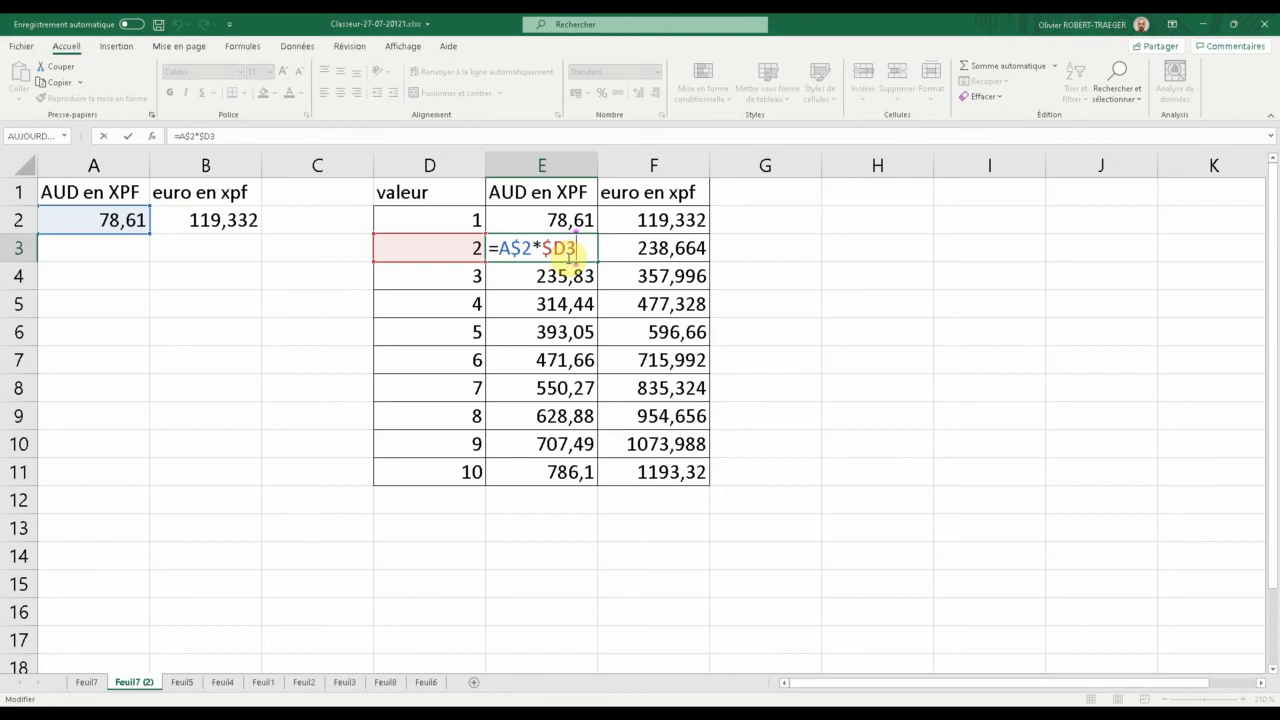
{"action": "left_click", "coordinate": [628, 248]}
{"action": "double_click", "coordinate": [628, 248]}
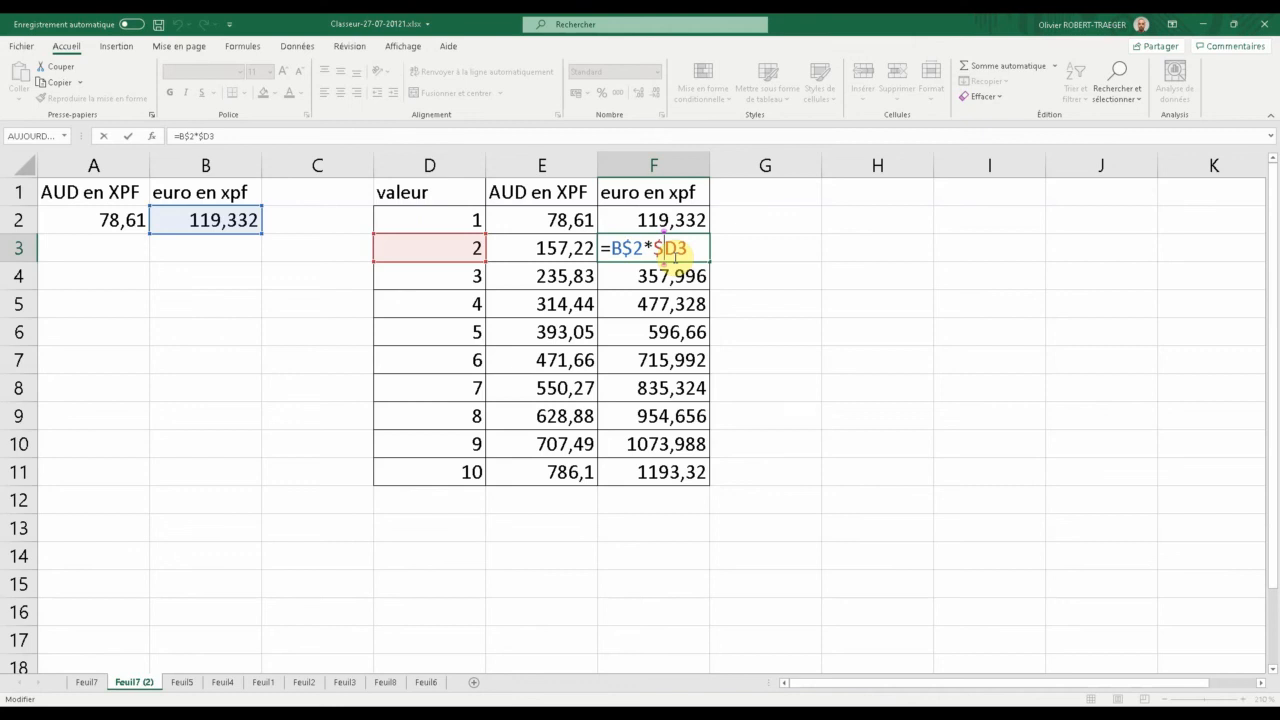
{"action": "key", "text": "Return"}
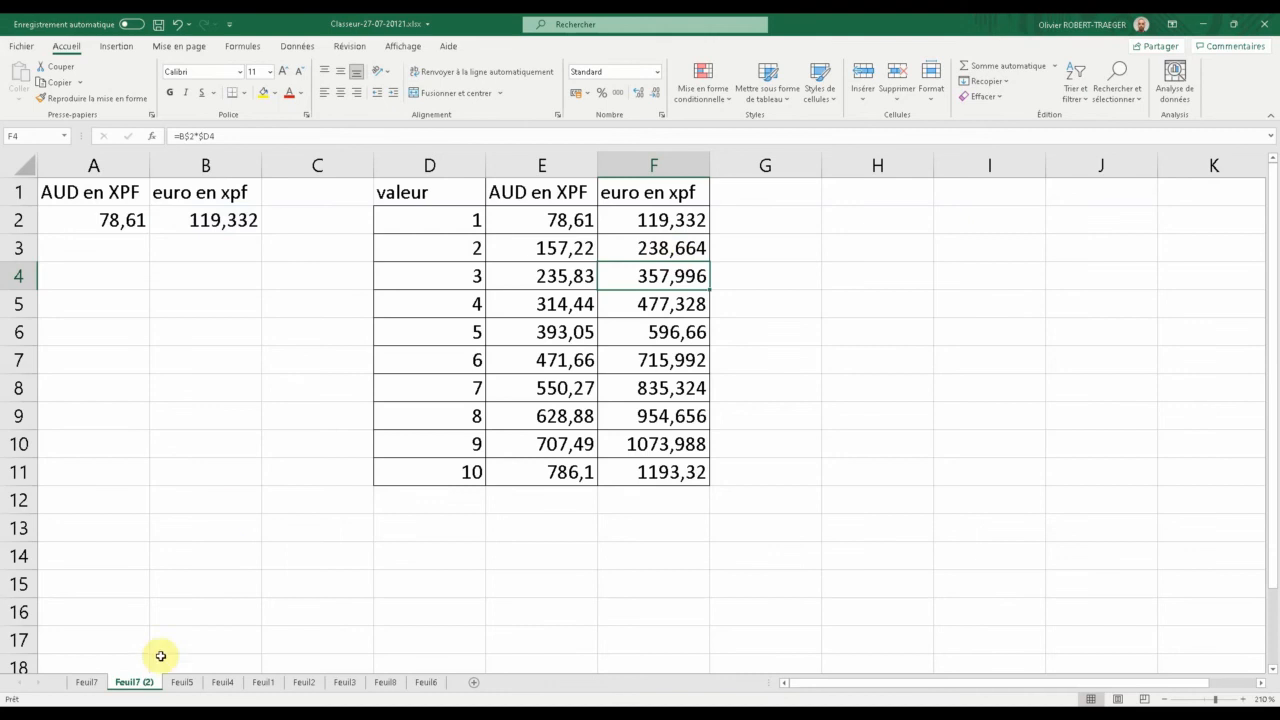
- Examine the E2 formula on Feuil7, and return to Feuil7 (2) to compare it with the formula in E3
{"action": "left_click", "coordinate": [85, 682]}
{"action": "double_click", "coordinate": [563, 216]}
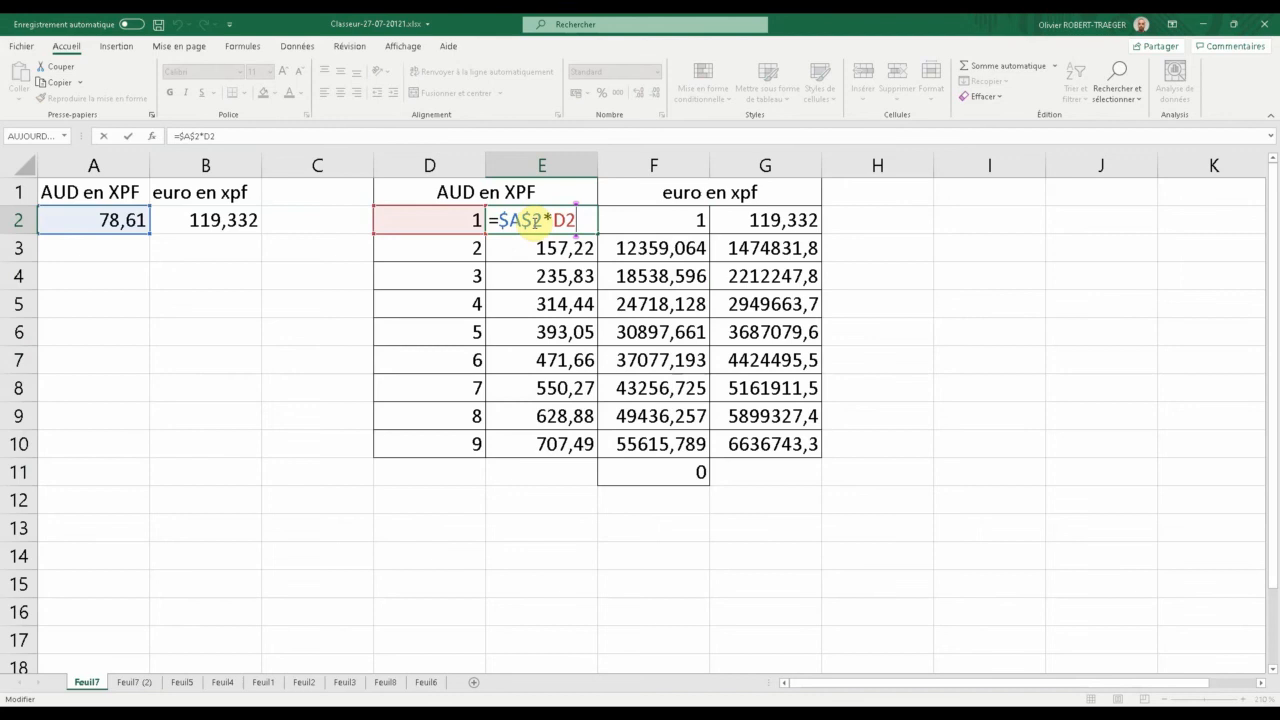
{"action": "left_click", "coordinate": [134, 682]}
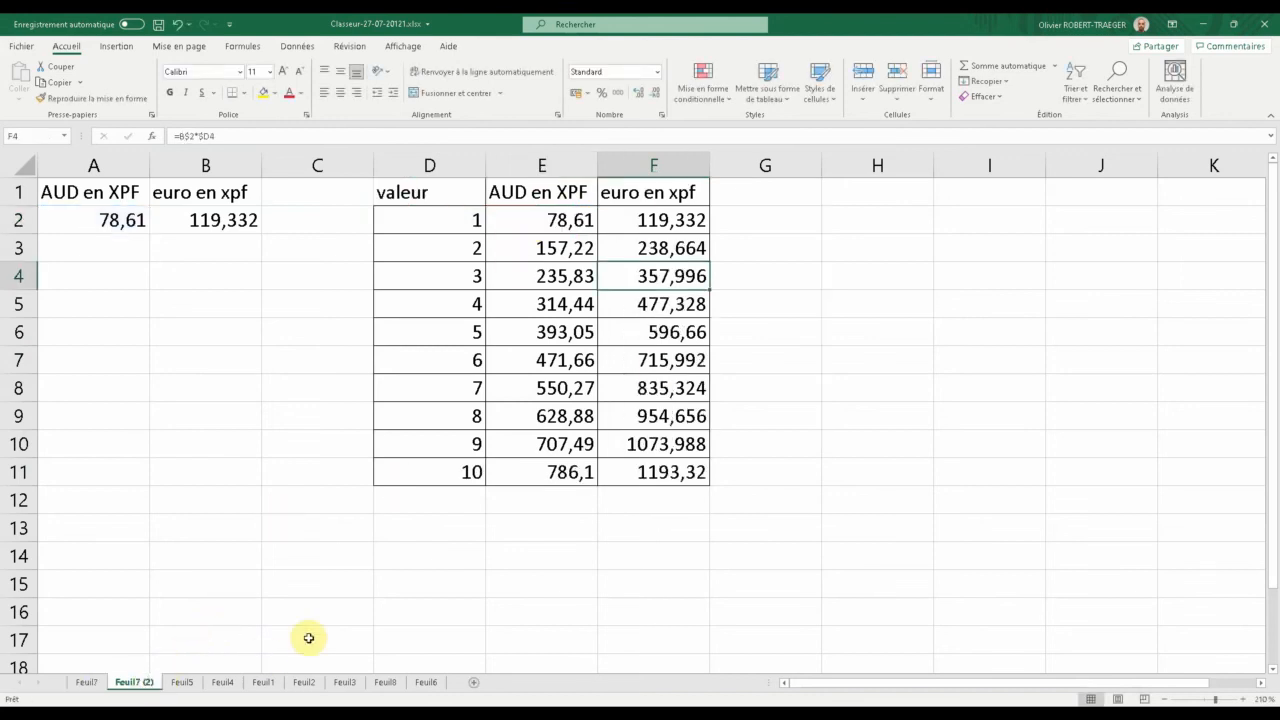
{"action": "left_click", "coordinate": [571, 252]}
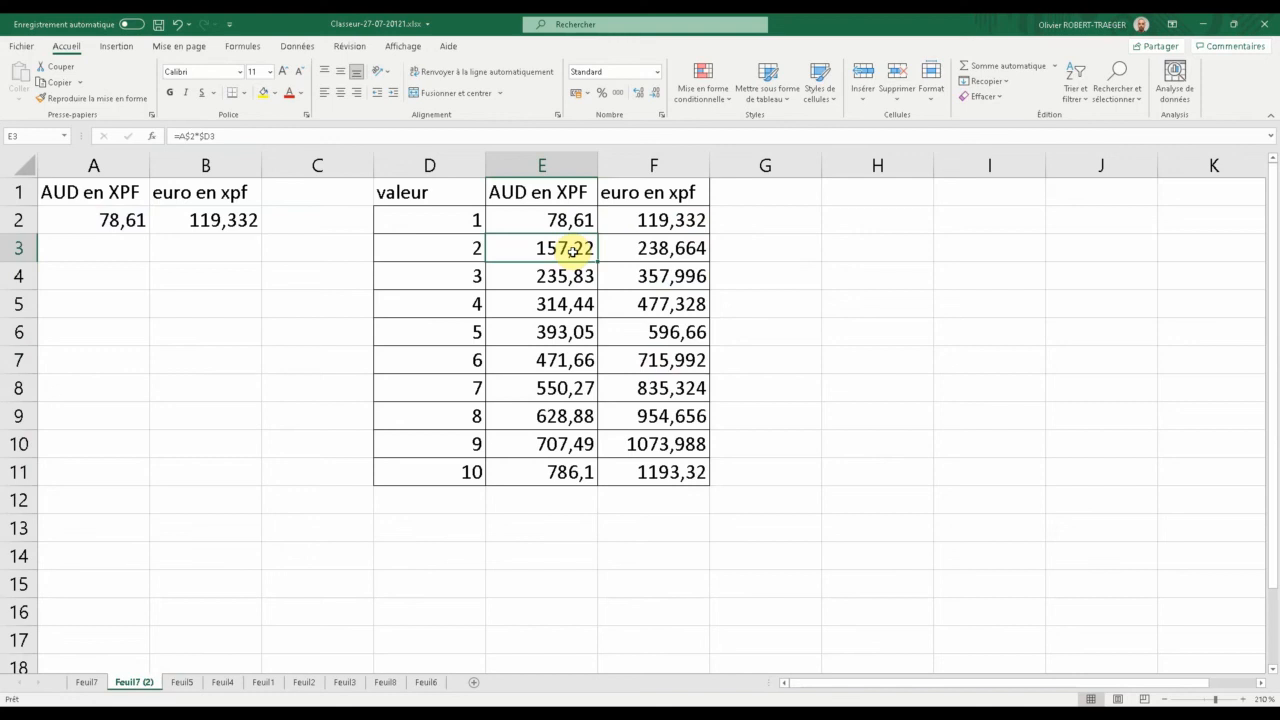
{"action": "double_click", "coordinate": [572, 251]}
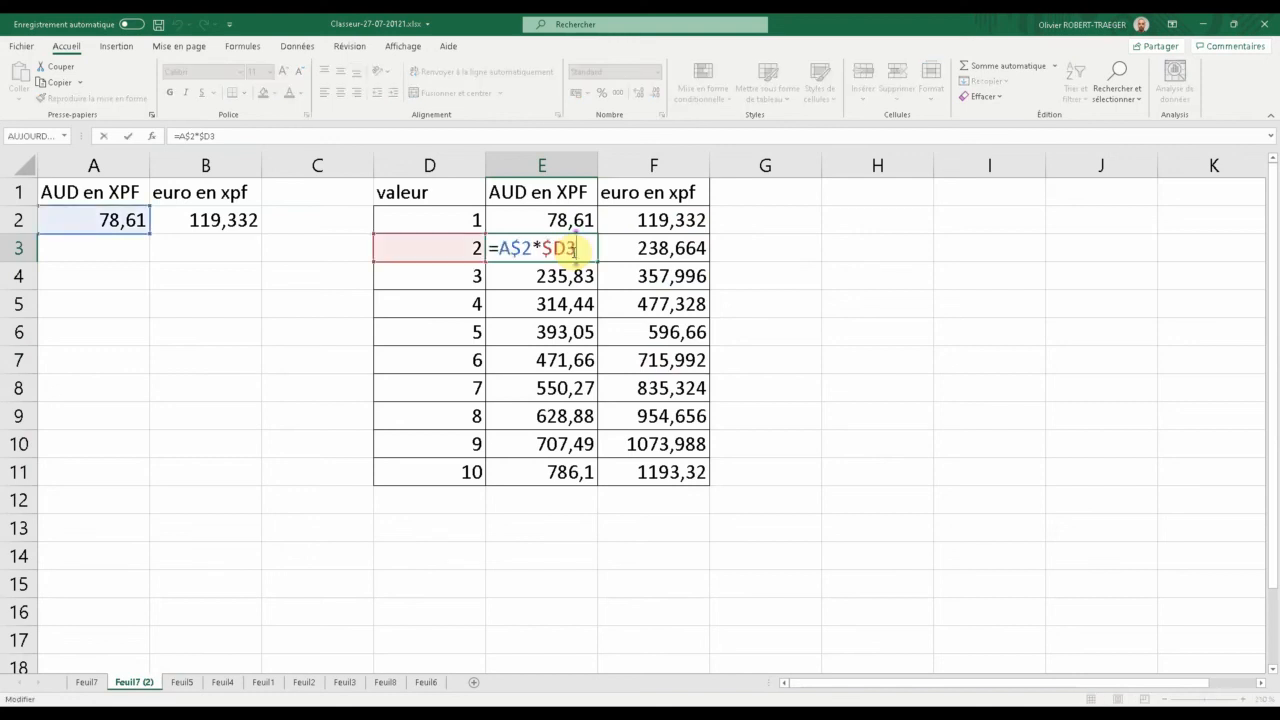